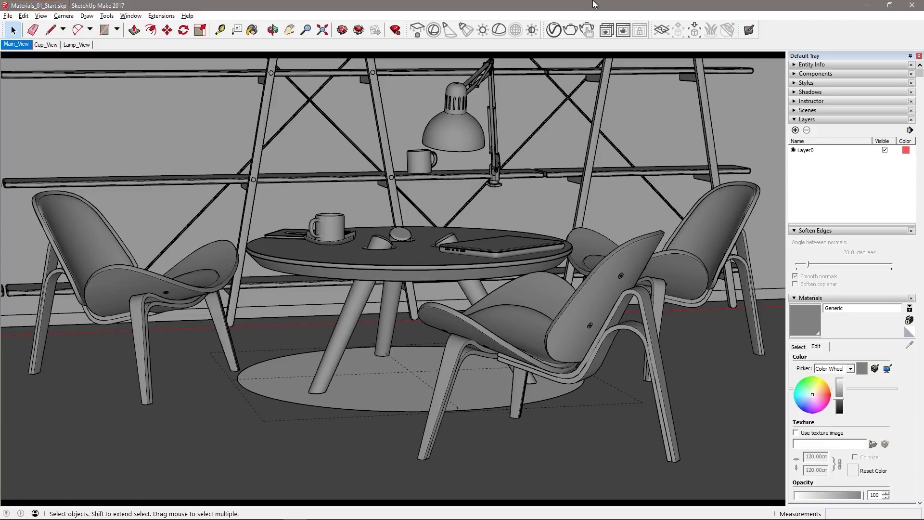
Step: Start an interactive V-Ray render of the Main_View room with chairs and round table
left_click(587, 30)
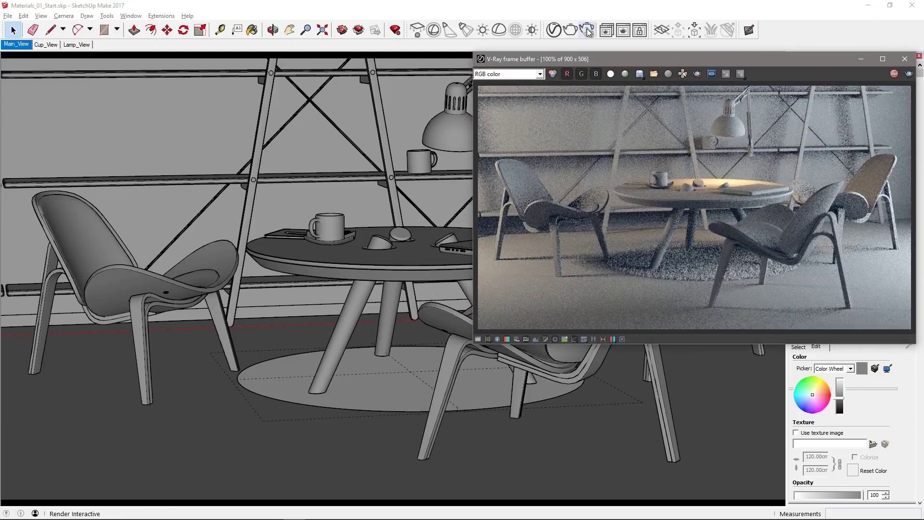
Step: Switch to the Cup_View scene and restrict the interactive render to a region around the cup
left_click(48, 46)
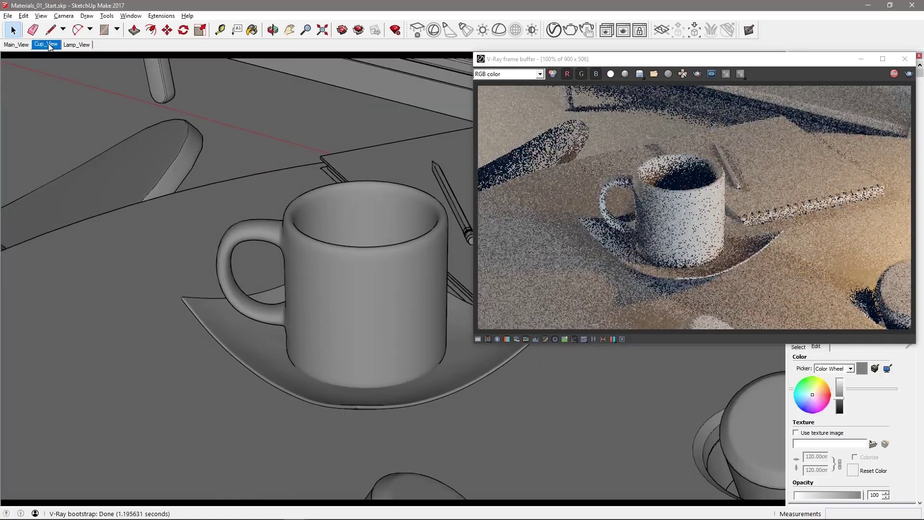
left_click(696, 79)
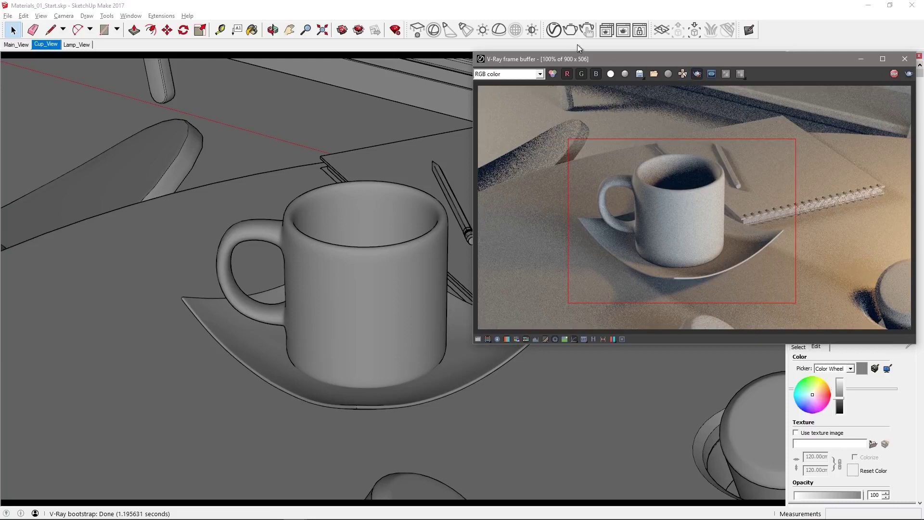
Step: Add Porcelain_B03_Green_10cm from the Ceramic & Porcelain library to the scene materials and select the cup
left_click(558, 36)
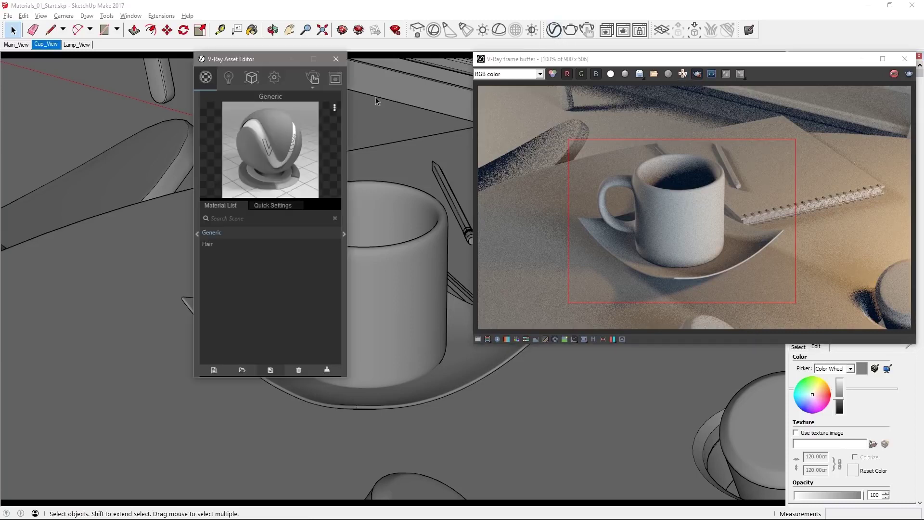
left_click(197, 198)
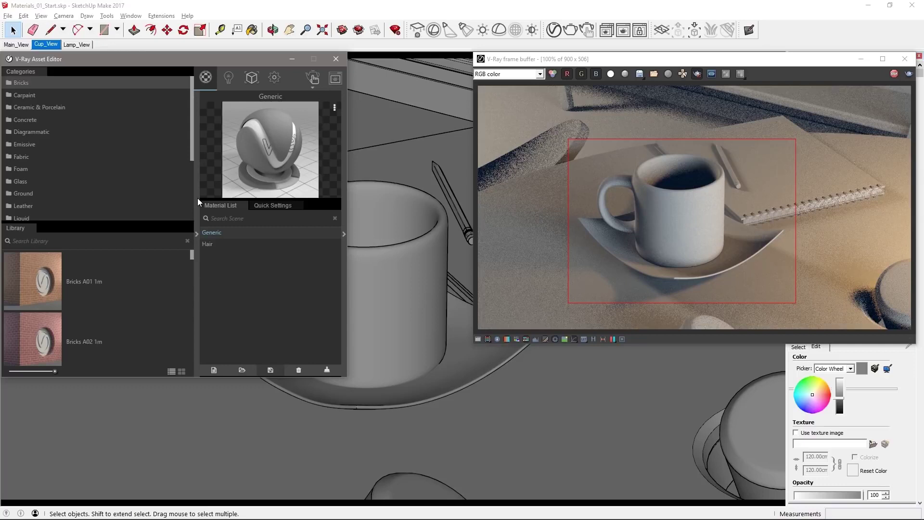
left_click(41, 106)
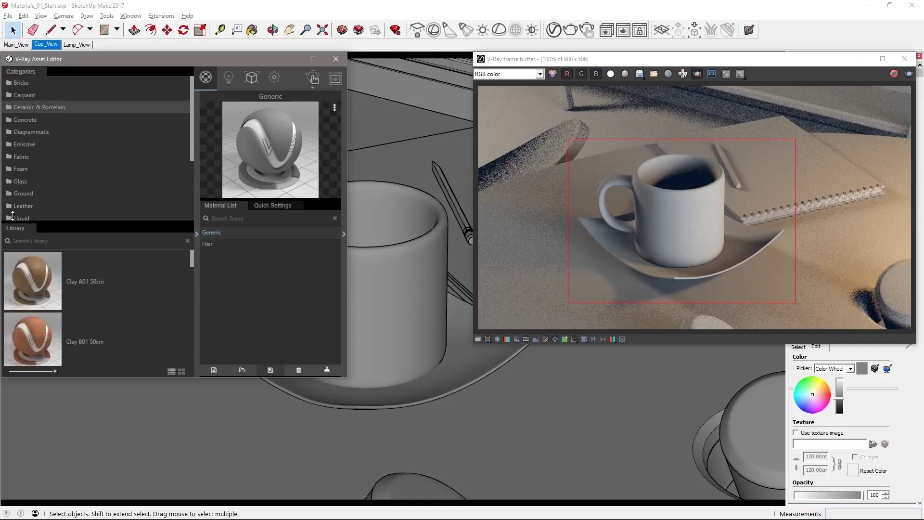
left_click_drag(12, 228, 203, 315)
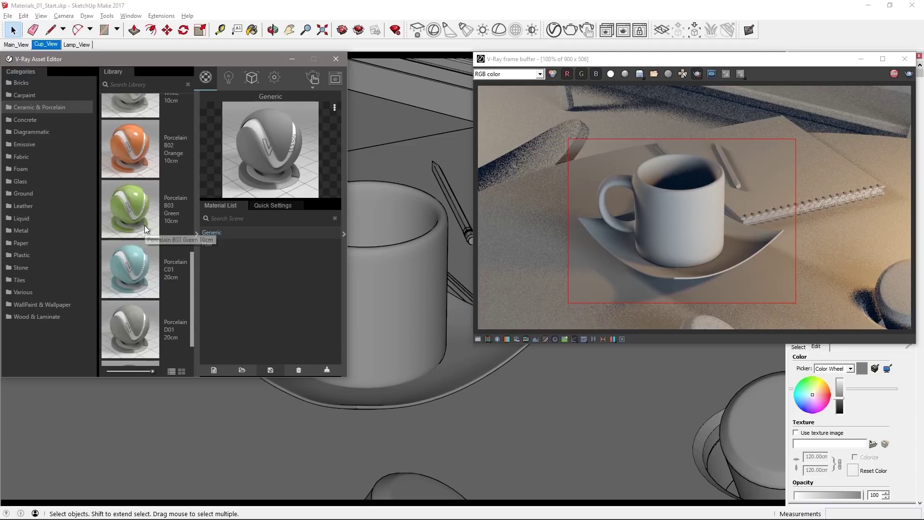
left_click_drag(143, 225, 249, 298)
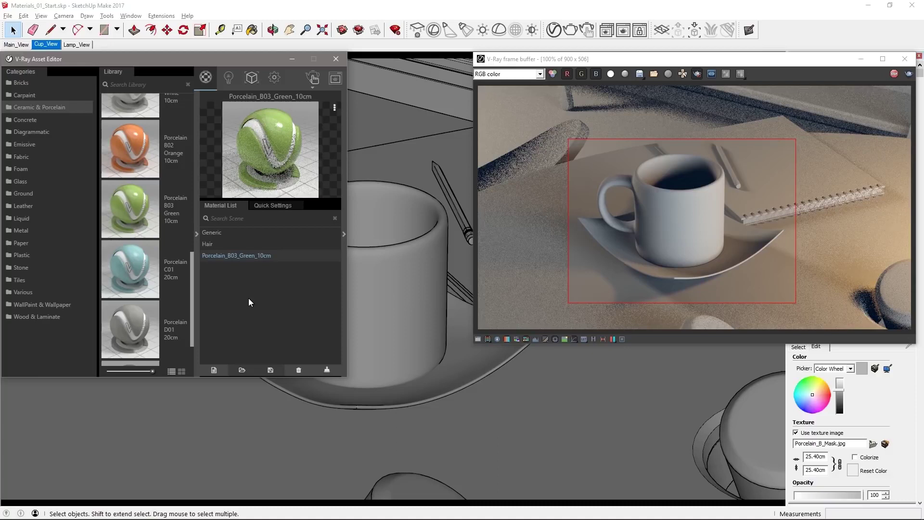
left_click(385, 304)
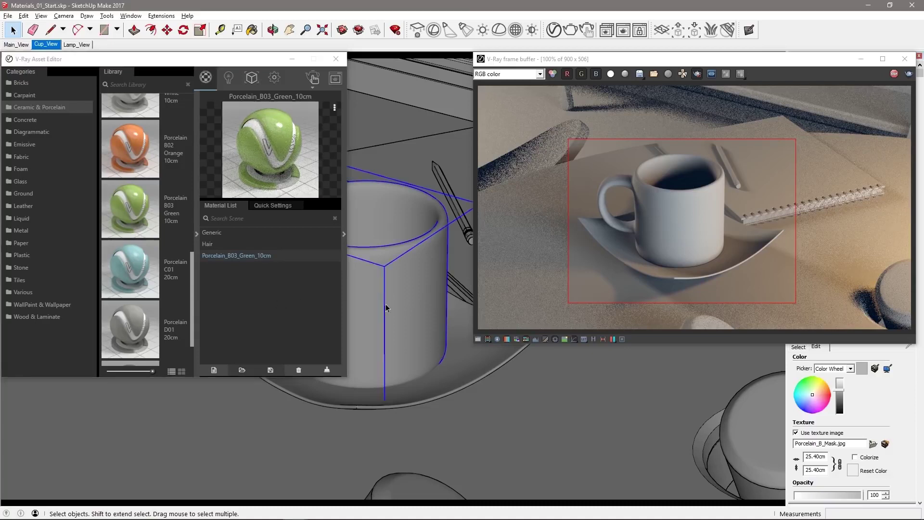
right_click(264, 255)
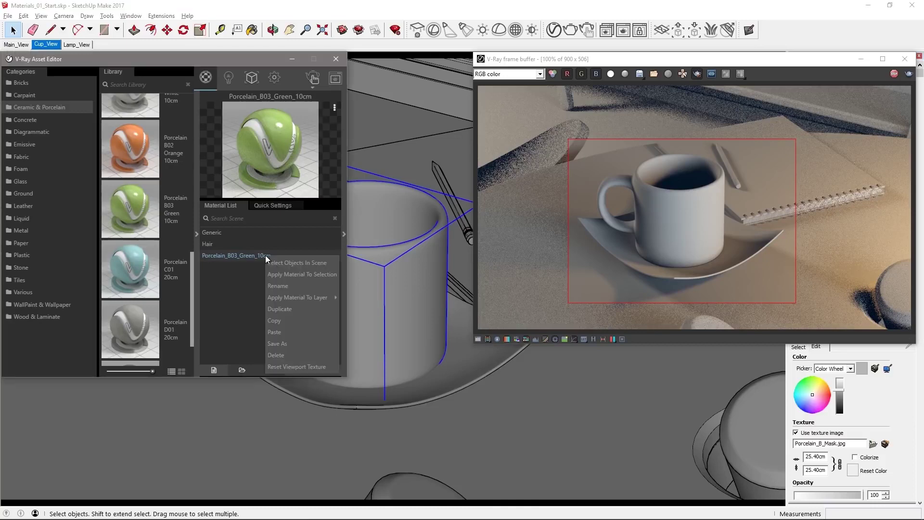
Step: Apply the green porcelain to the cup, then add Porcelain_B02_Orange_10cm and apply it to the saucer
left_click(287, 276)
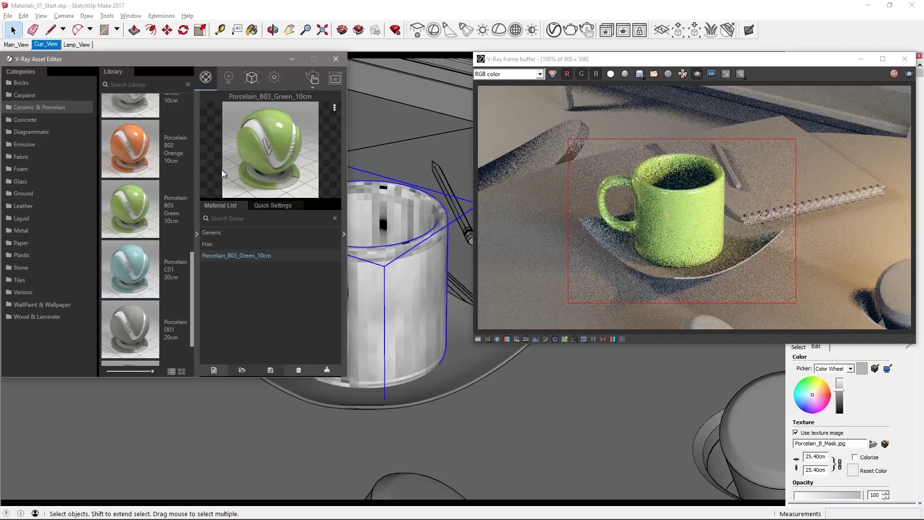
left_click_drag(135, 154, 268, 293)
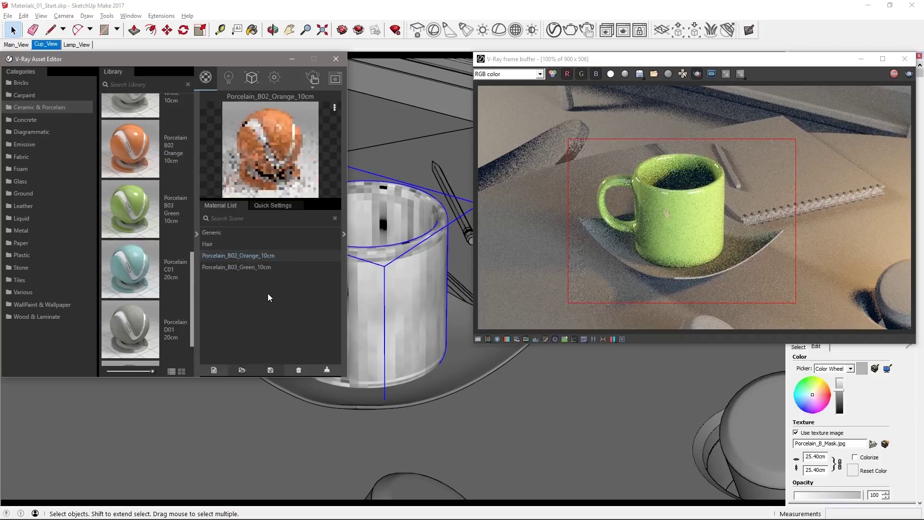
left_click(464, 358)
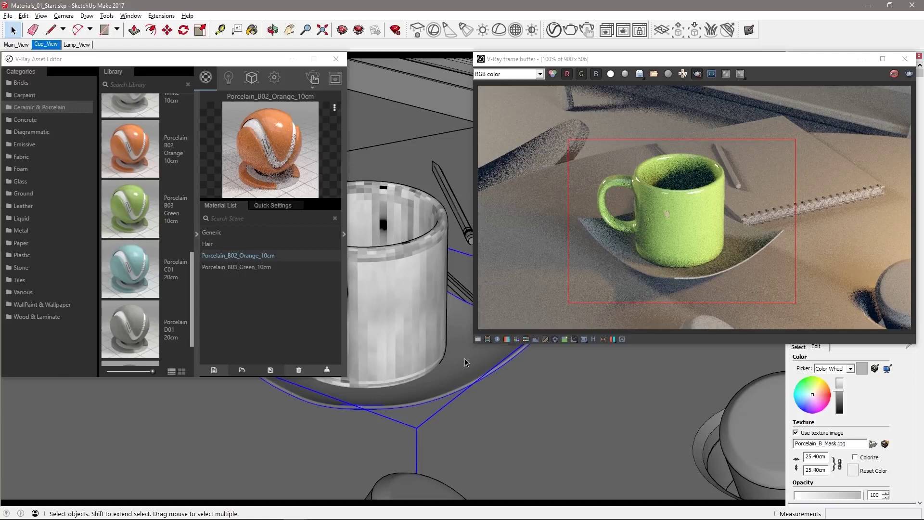
right_click(273, 256)
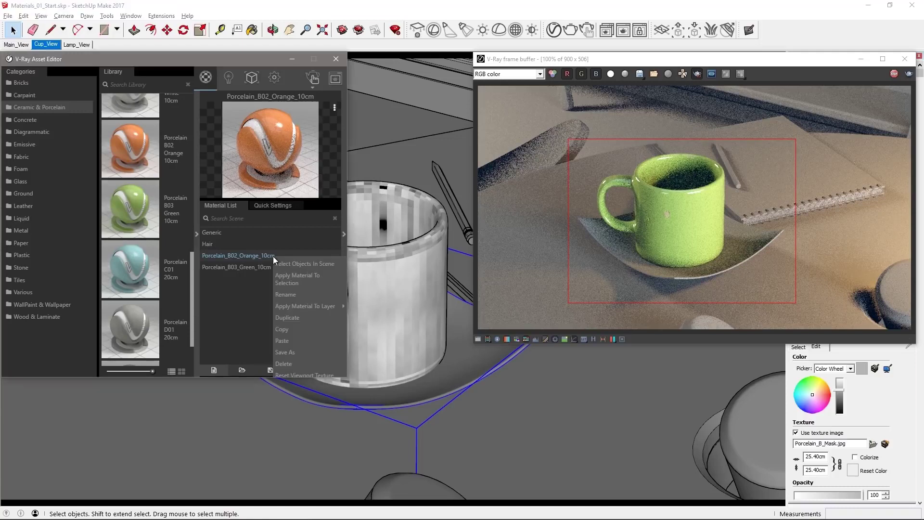
left_click(309, 279)
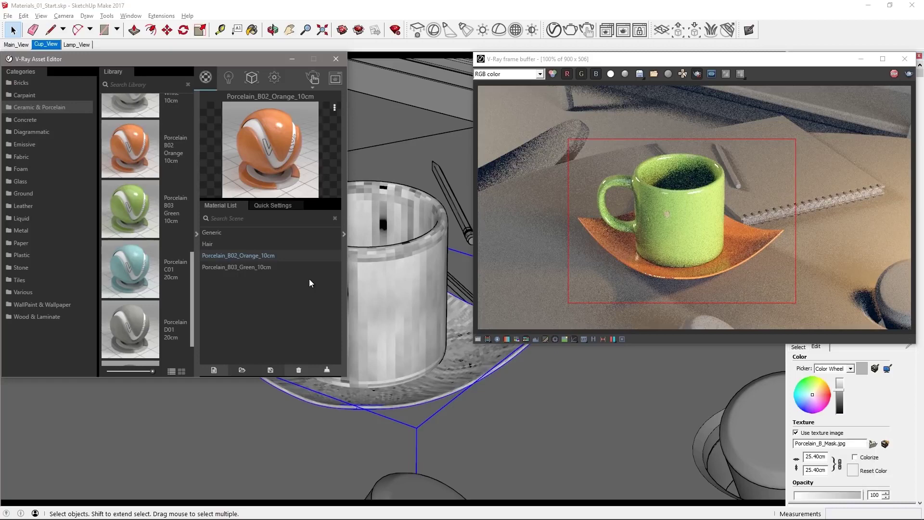
Step: Redraw the render region over the left side and apply Granite_A_80cm to the table surface
left_click_drag(654, 143, 478, 332)
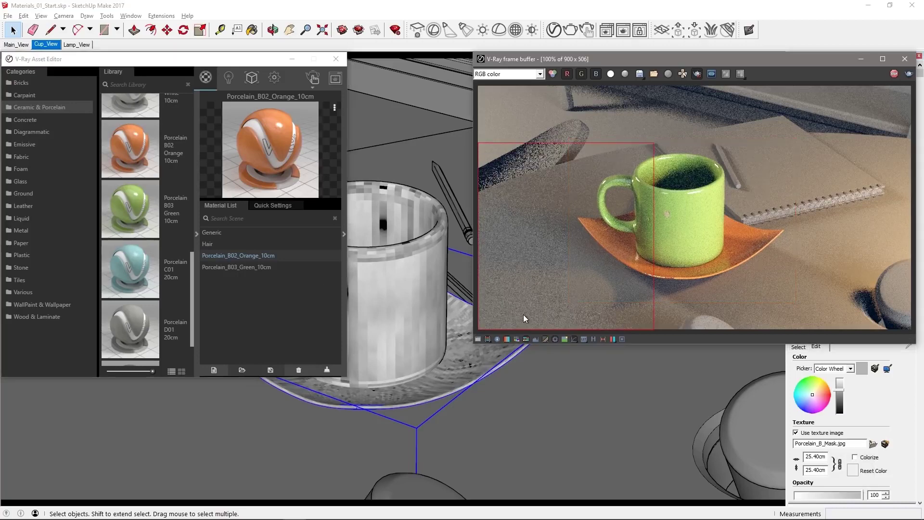
left_click(26, 268)
left_click_drag(190, 238, 209, 120)
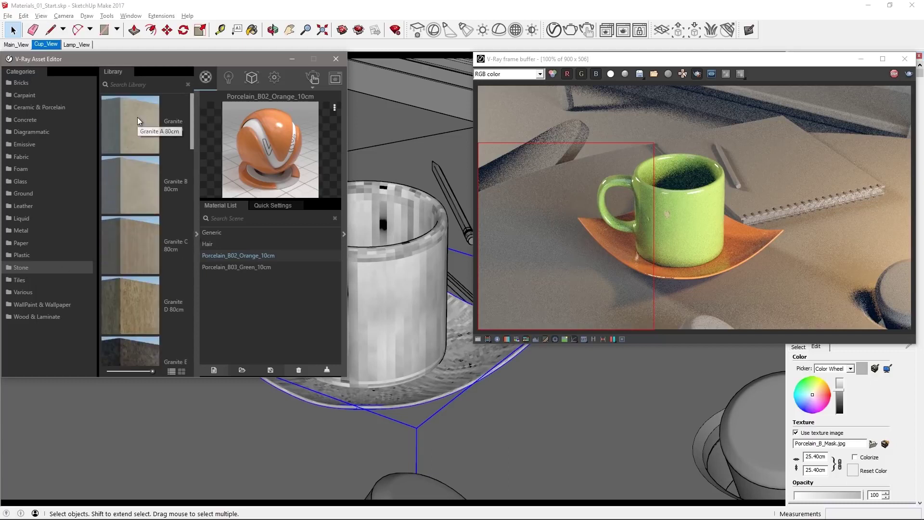
left_click_drag(138, 117, 299, 316)
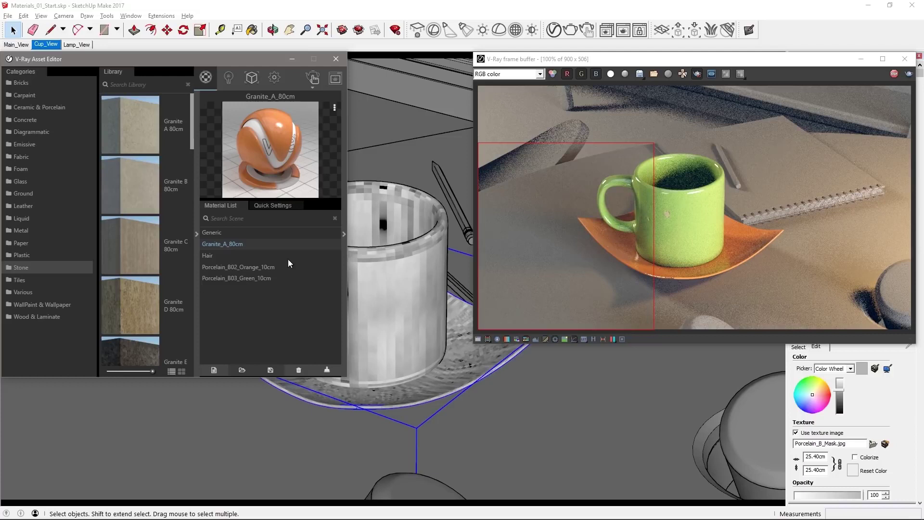
left_click(313, 420)
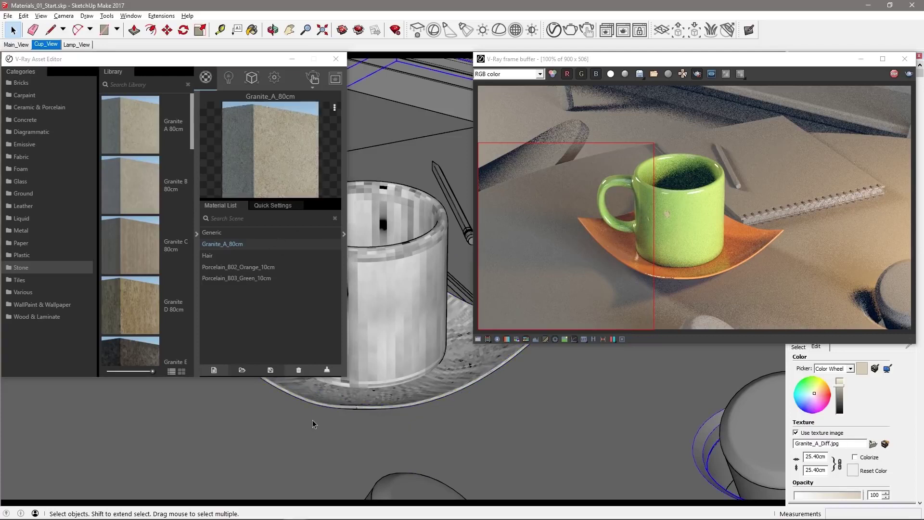
right_click(241, 243)
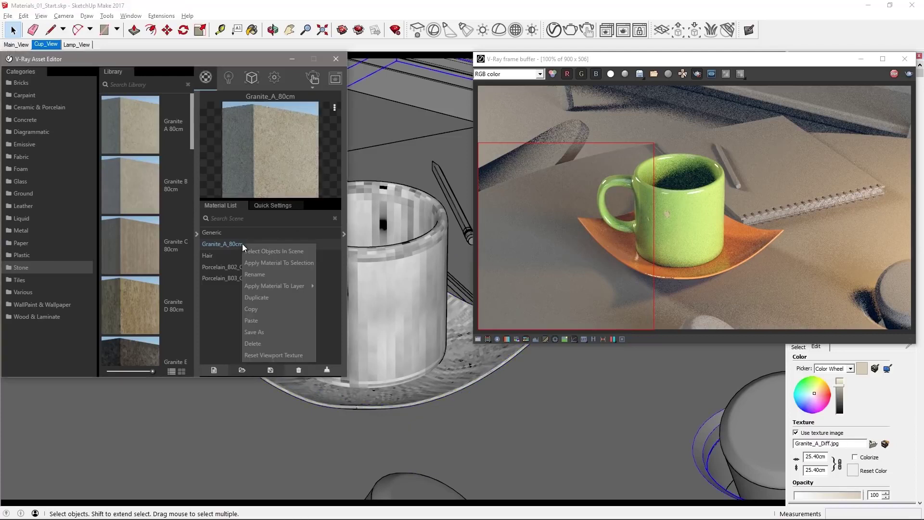
left_click(271, 264)
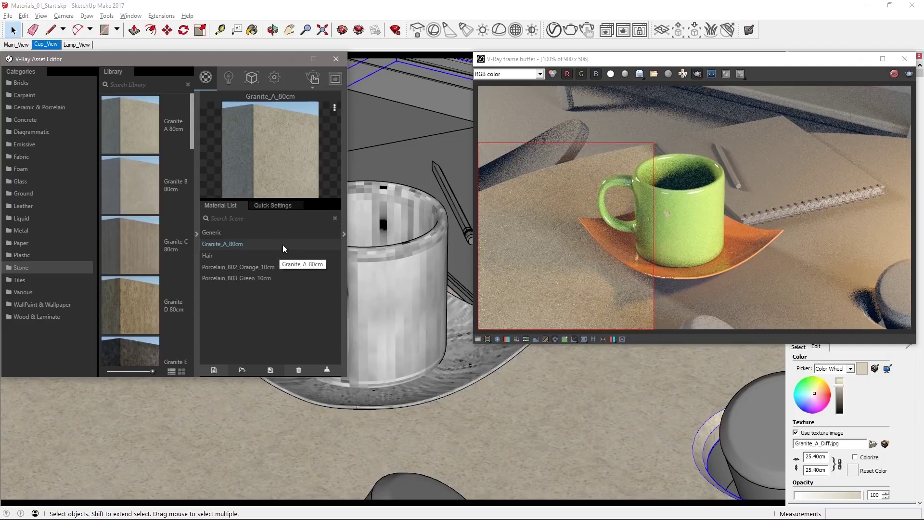
Step: Replace the table's granite with Stone_E_150cm from the Stone library
left_click_drag(195, 163, 210, 332)
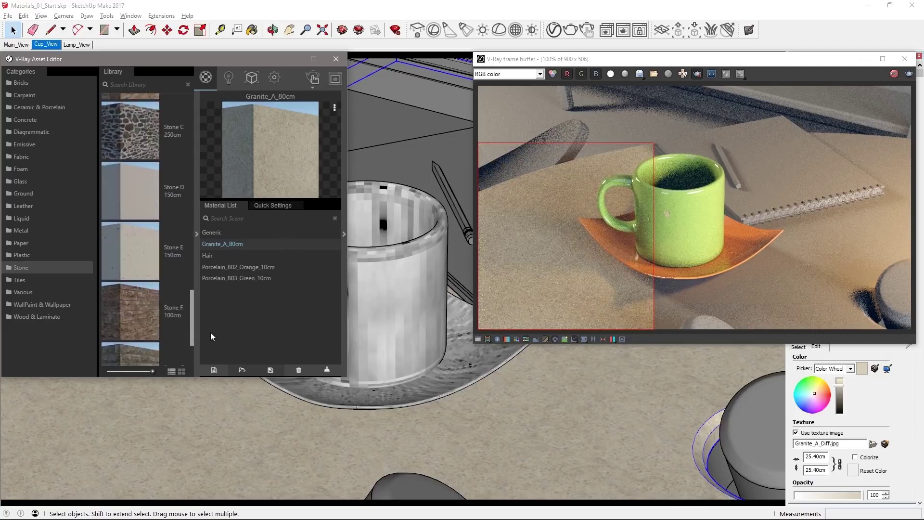
left_click_drag(133, 248, 258, 308)
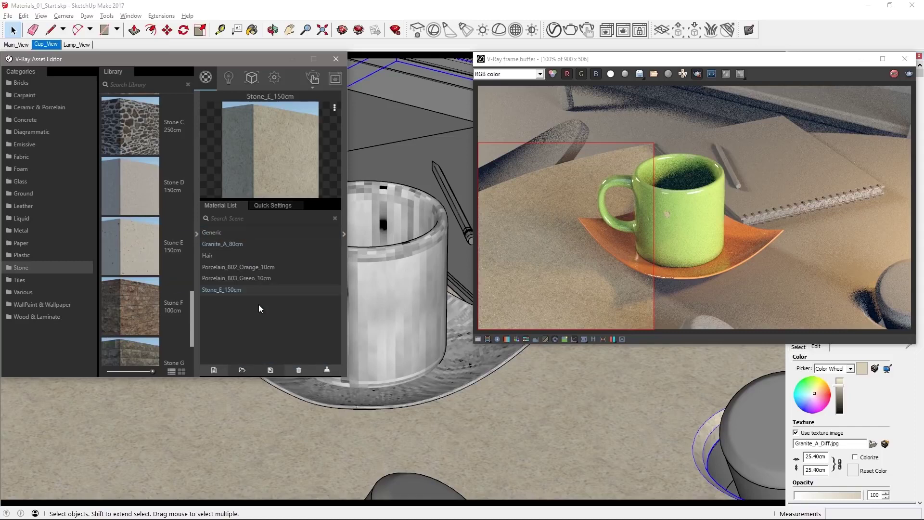
right_click(238, 289)
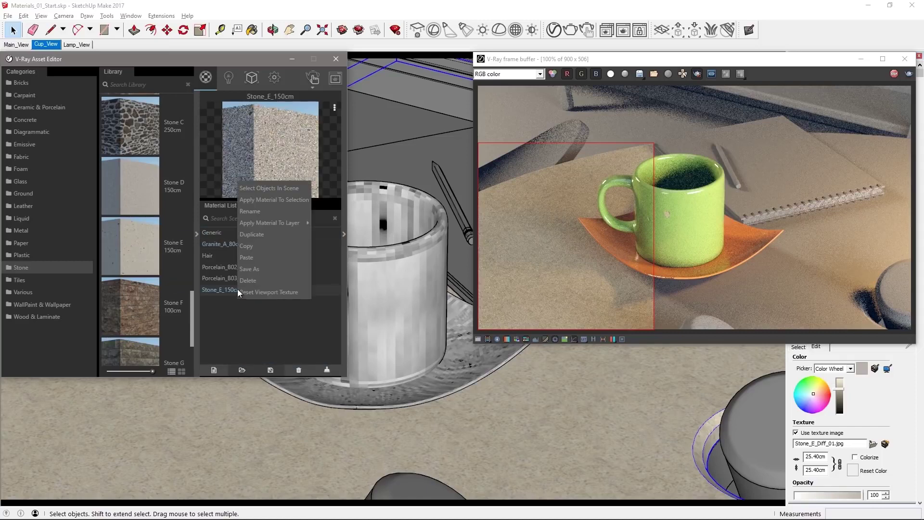
left_click(272, 199)
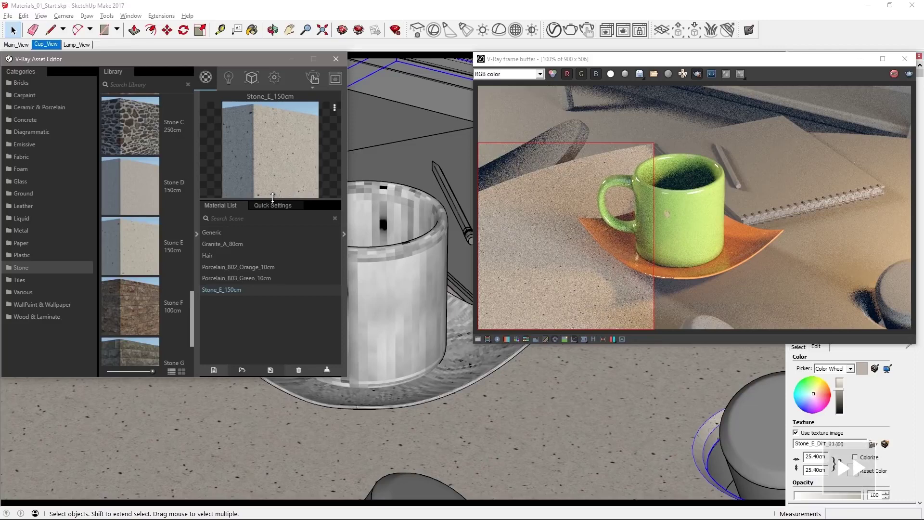
Step: Apply Glass_Tempered to the table surface and move the render region over the right side
left_click(22, 182)
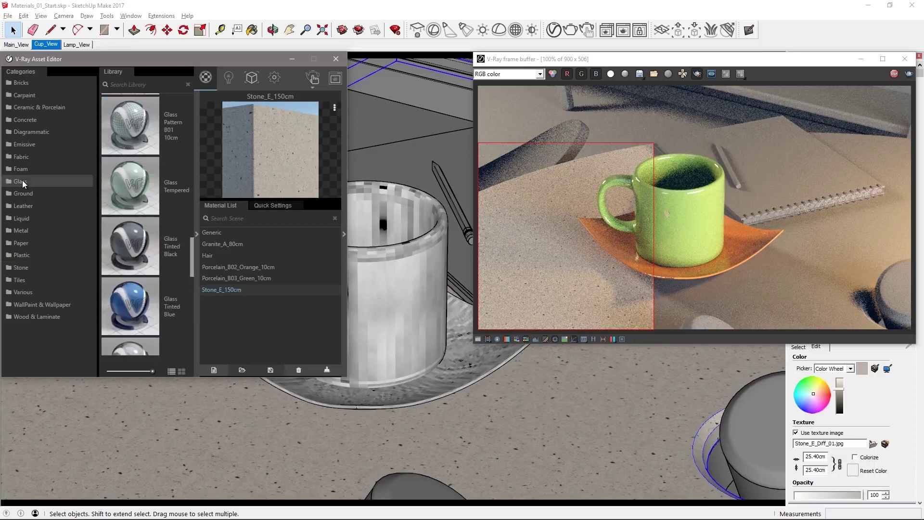
left_click_drag(127, 182, 267, 301)
right_click(247, 245)
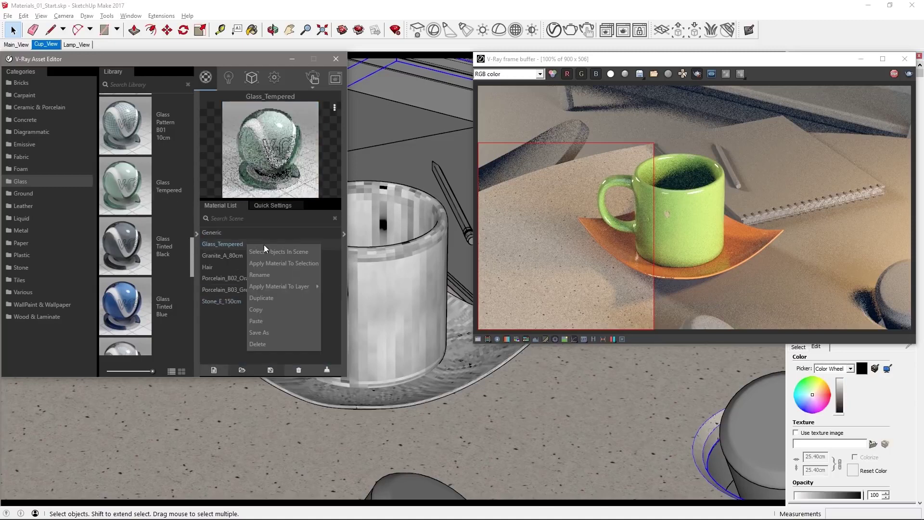
left_click(278, 265)
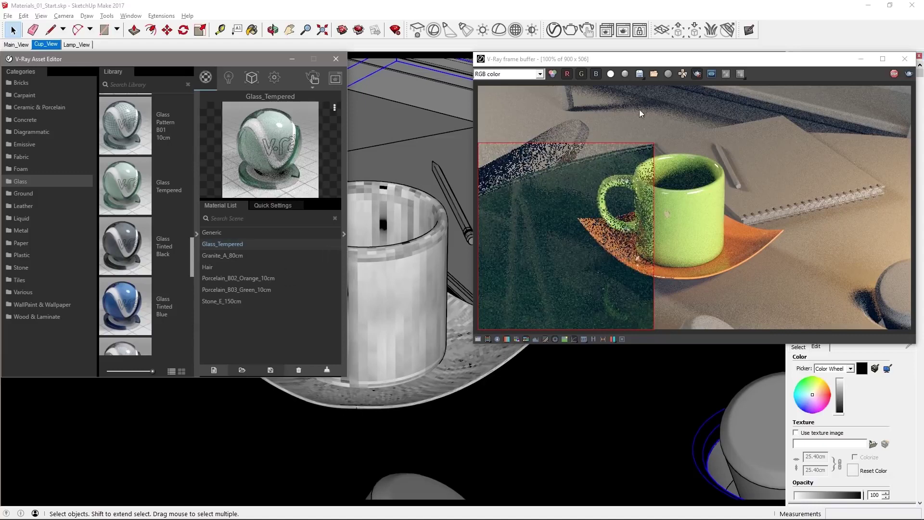
left_click(652, 102)
left_click_drag(652, 100, 897, 230)
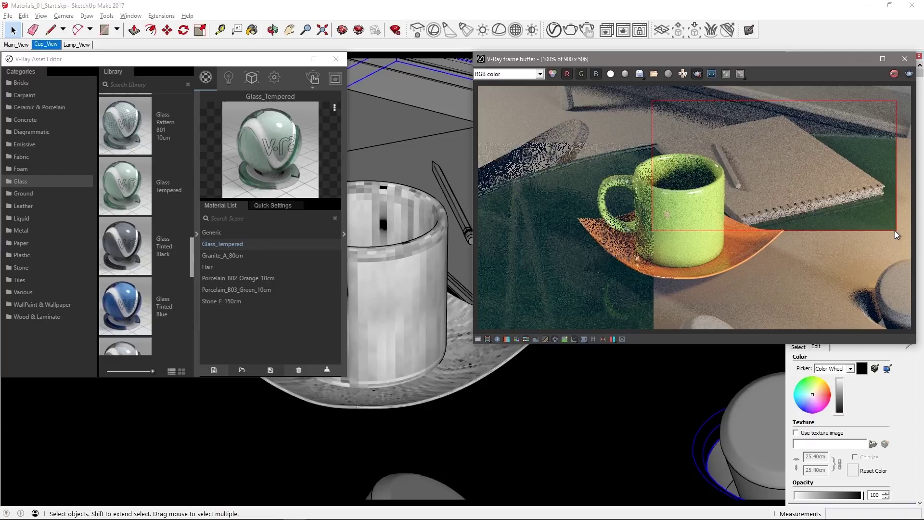
Step: Add Paper_C04_8cm from the Paper library and apply it to the selected notebook
left_click(443, 138)
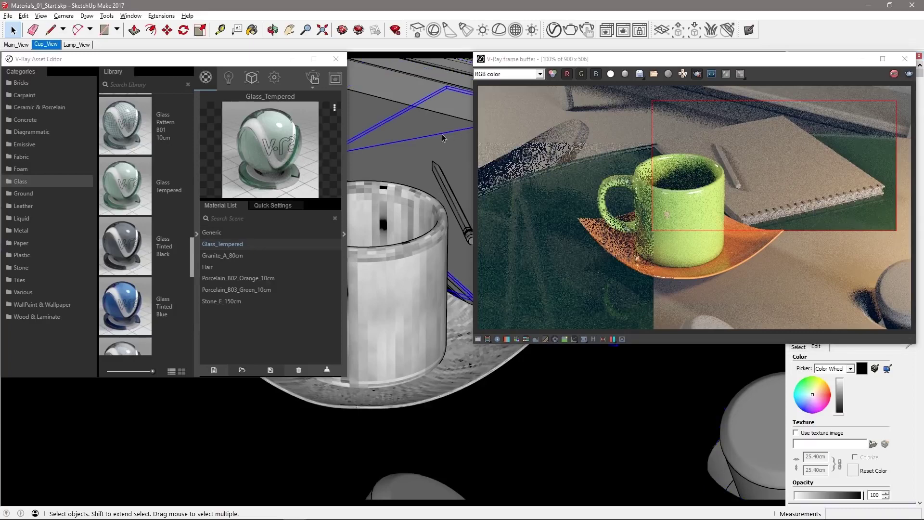
left_click(27, 243)
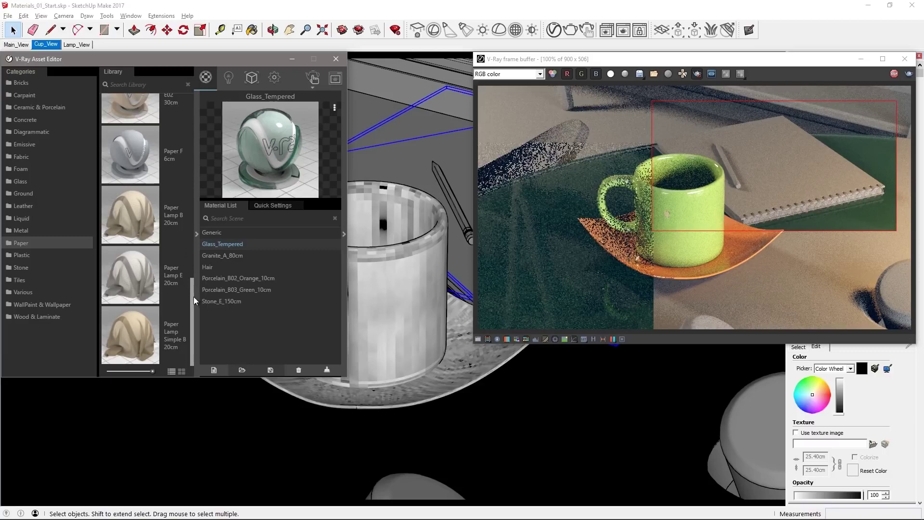
left_click_drag(194, 297, 217, 166)
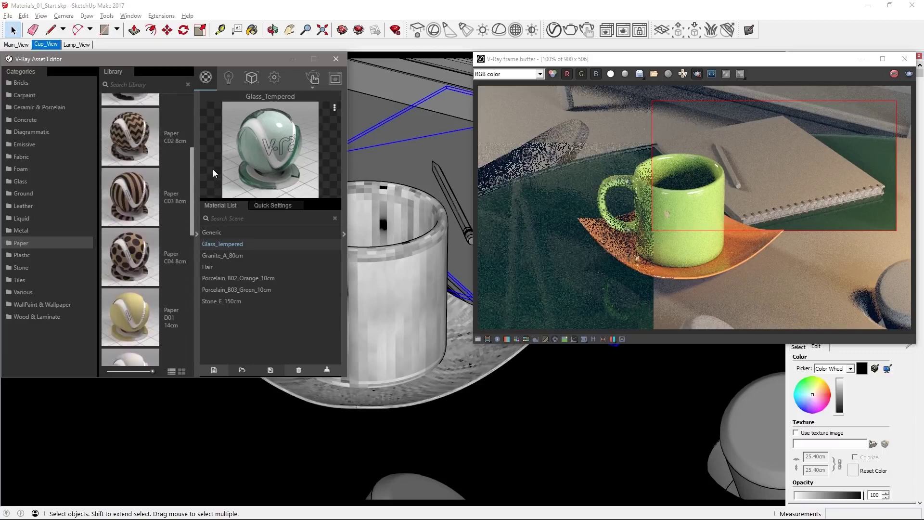
left_click_drag(132, 248, 263, 312)
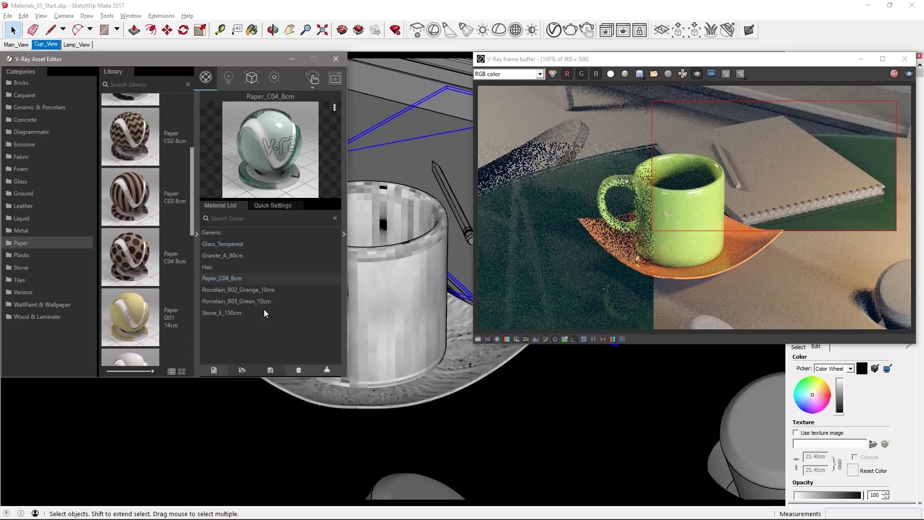
right_click(245, 278)
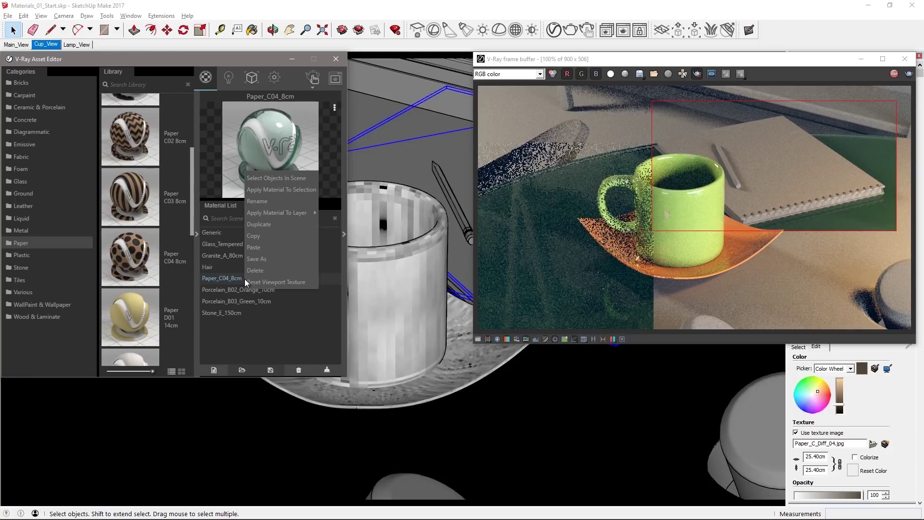
left_click(287, 190)
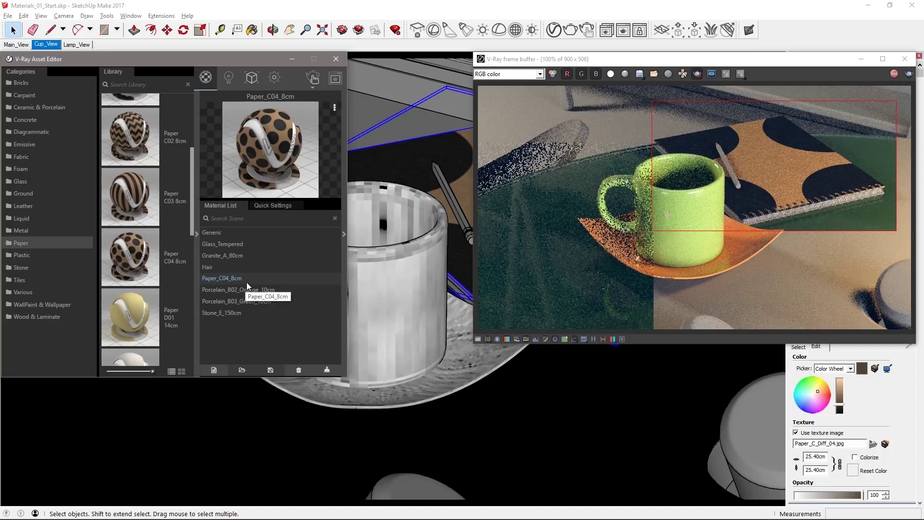
Step: Set the notebook's texture width to 8cm and switch off region rendering for a full frame
left_click(817, 457)
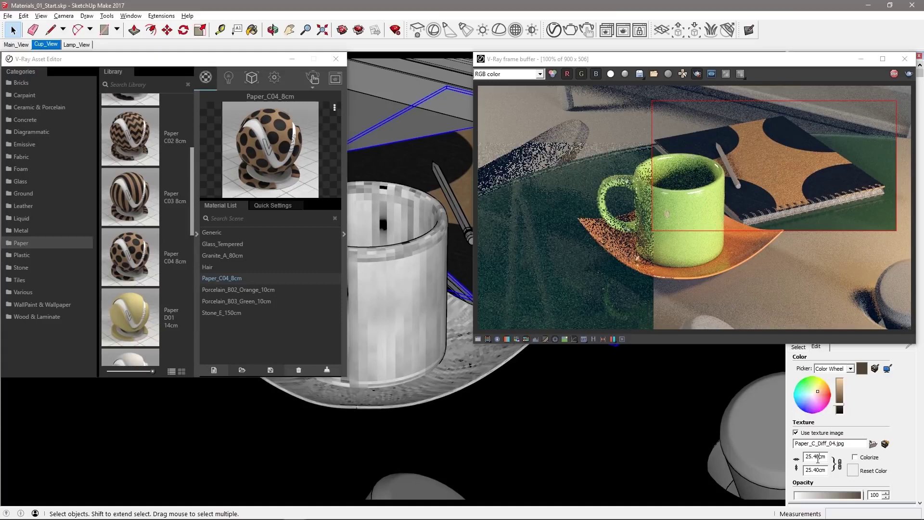
double_click(821, 457)
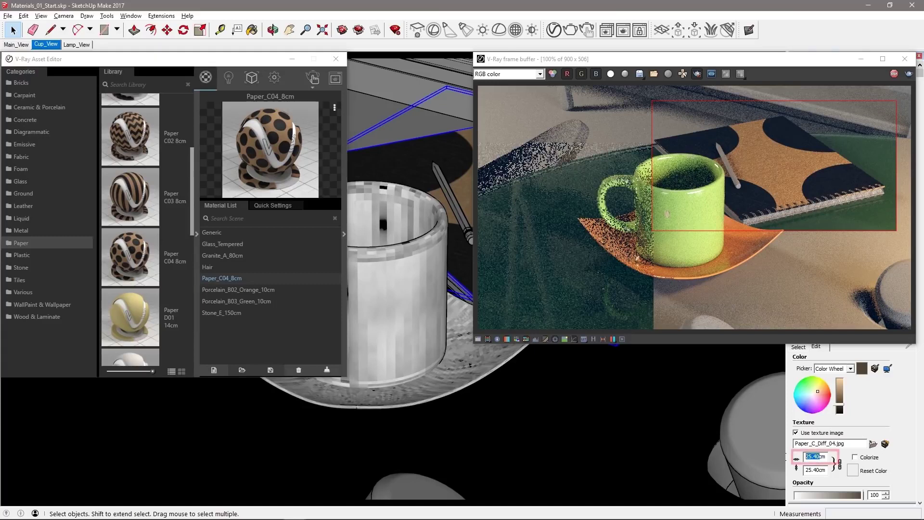
type("8cm")
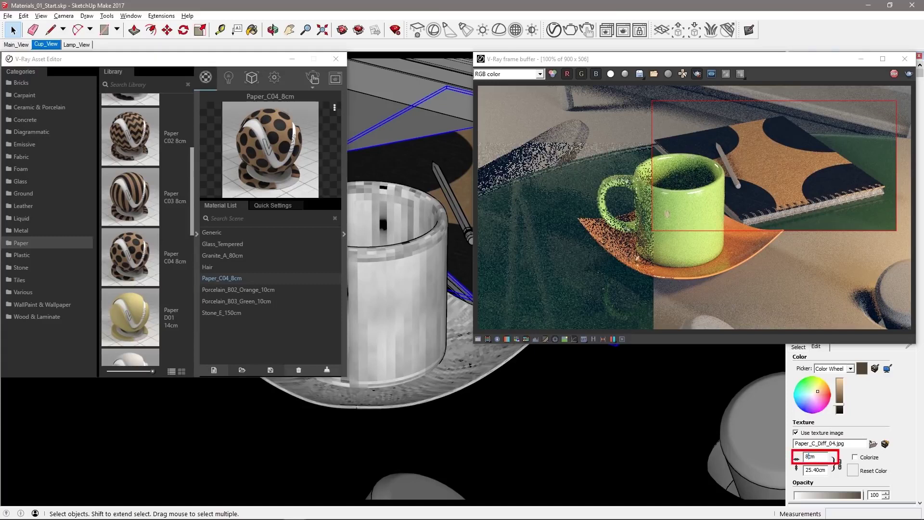
key("Return")
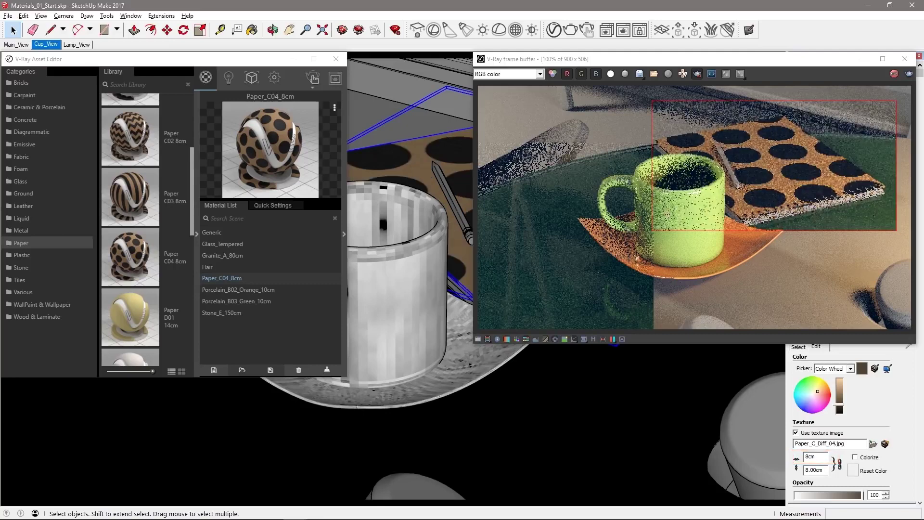
left_click(697, 74)
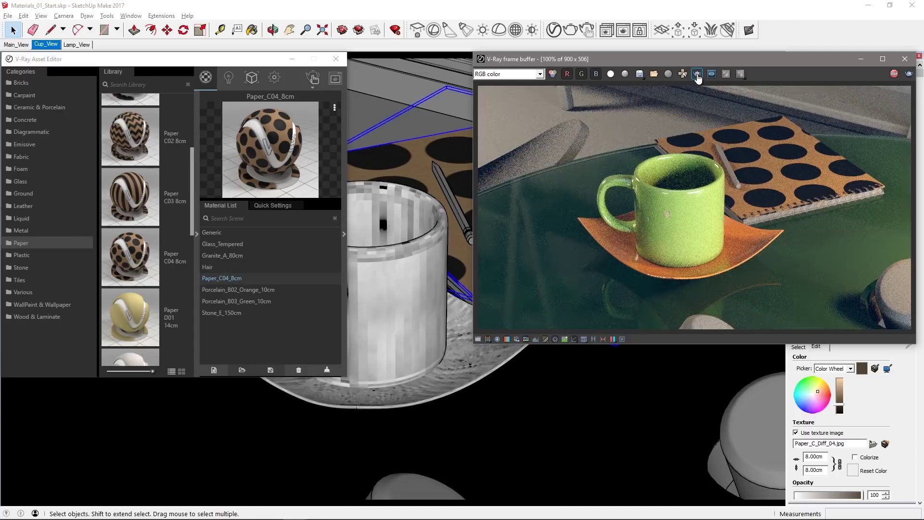
Step: Switch to Main_View, render only a region around the table and chairs, and select the table
left_click(16, 45)
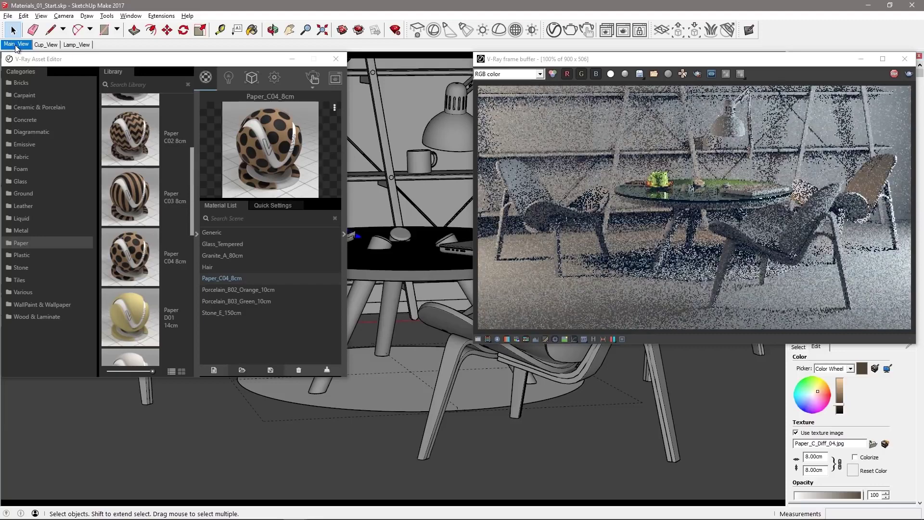
left_click(696, 74)
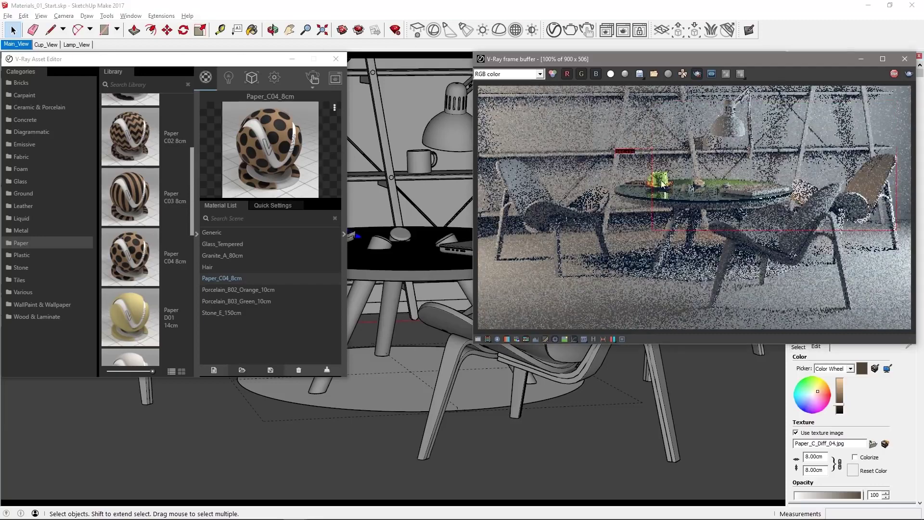
left_click_drag(616, 150, 865, 318)
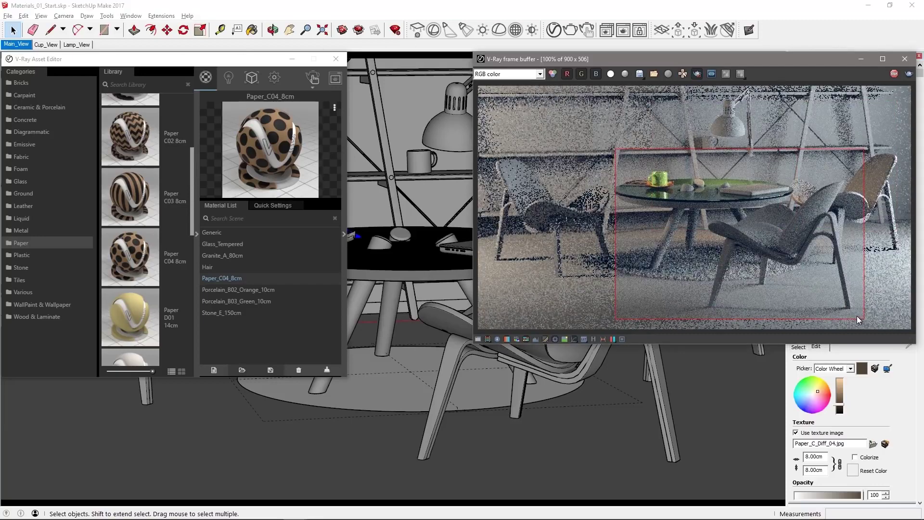
left_click(360, 271)
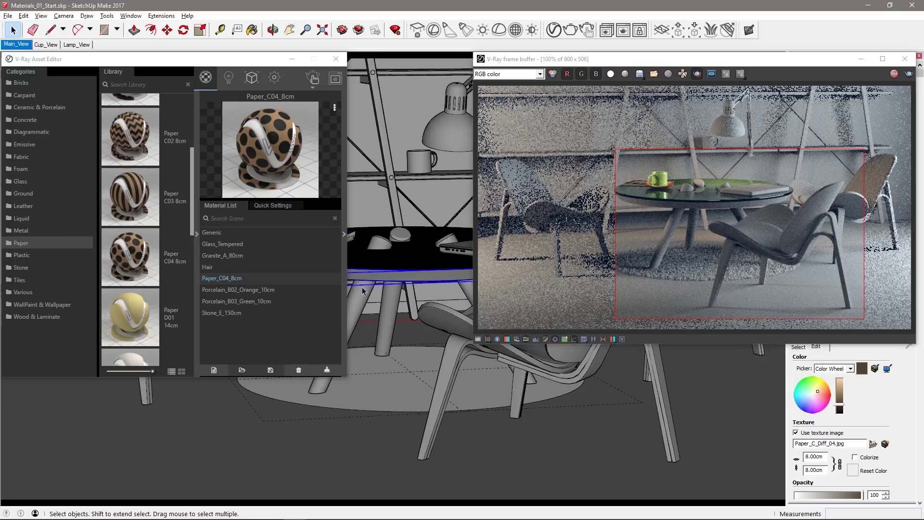
triple_click(360, 302)
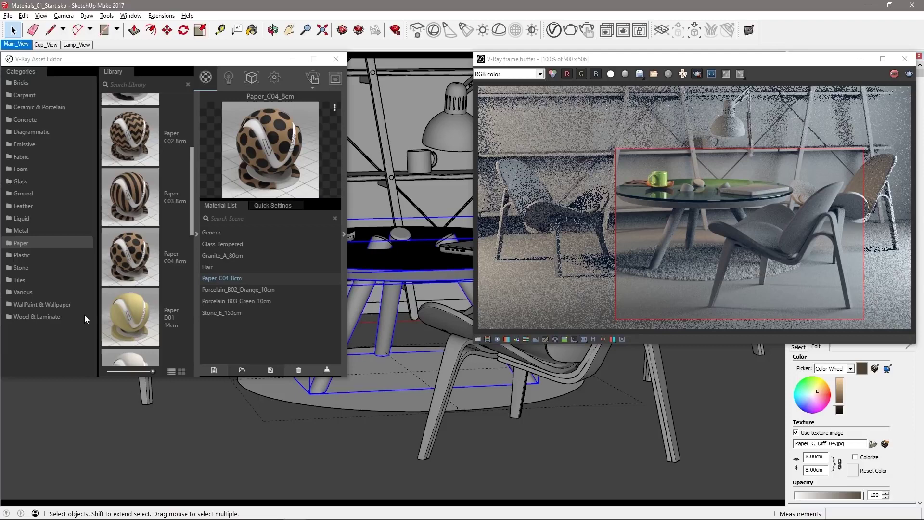
Step: Find Laminate_D01_120cm by searching 'lam' and apply it to the selected table
left_click(56, 316)
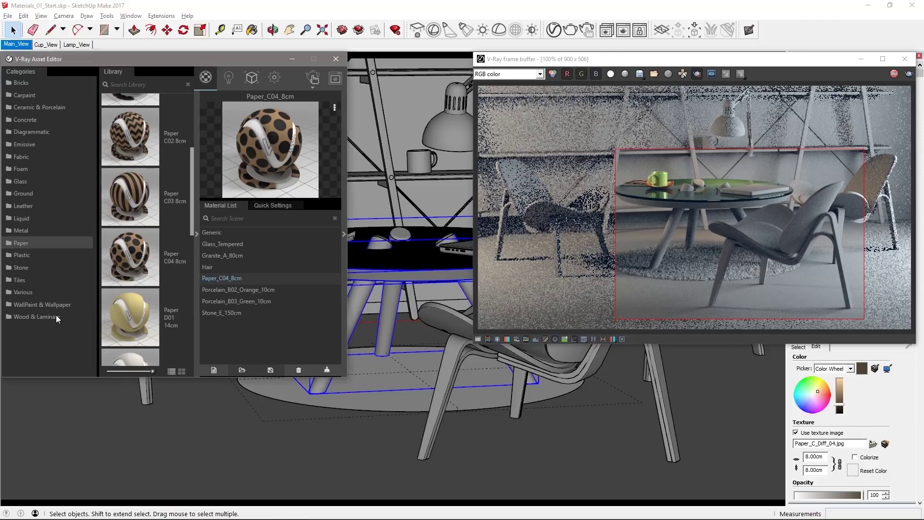
left_click(131, 86)
type("lamina")
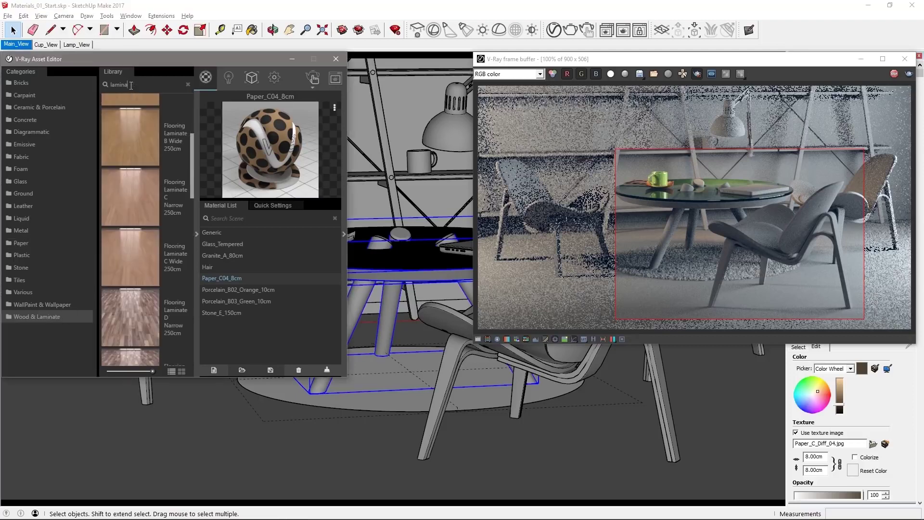
left_click_drag(191, 164, 192, 327)
left_click_drag(141, 291, 256, 326)
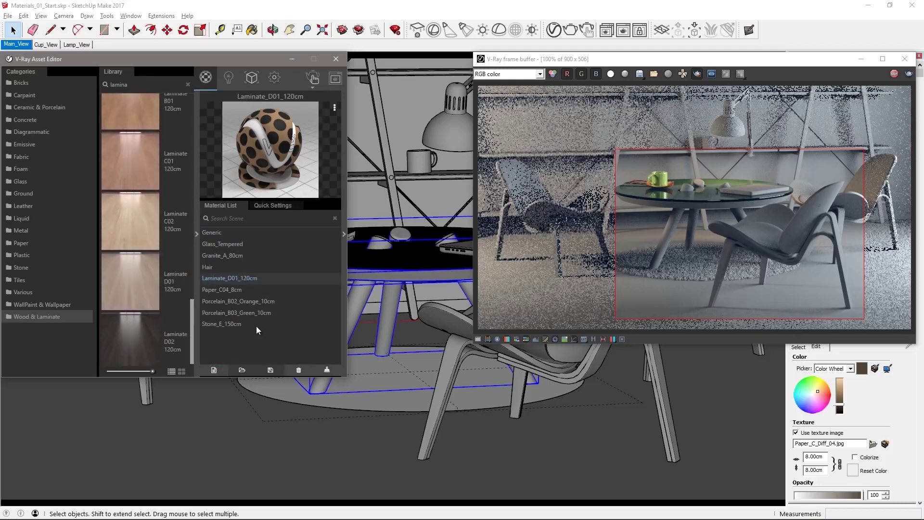
right_click(250, 279)
left_click(271, 192)
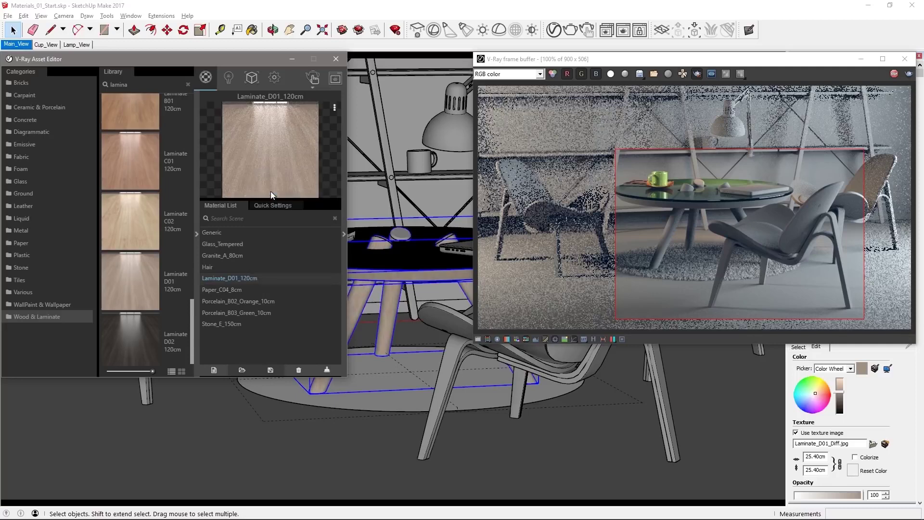
Step: Set the laminate texture width to 120 cm and move the frame buffer down
double_click(810, 454)
type("1")
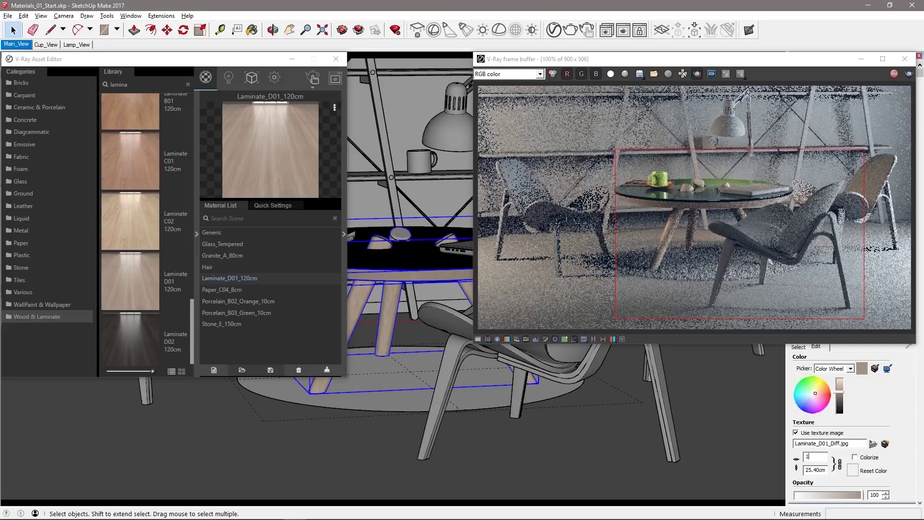
type("20")
key("Return")
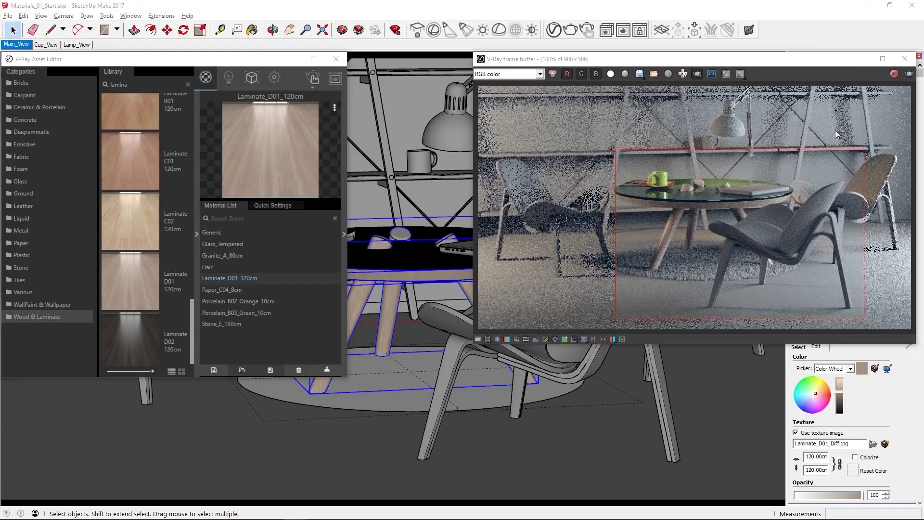
left_click_drag(827, 62, 656, 429)
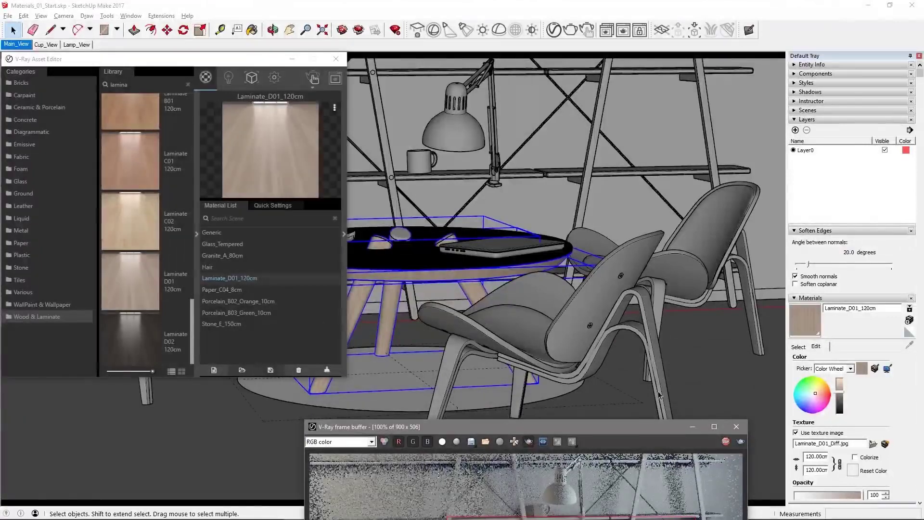
Step: Apply Laminate_D01_120cm to every part inside the chair group
left_click(657, 354)
double_click(656, 354)
key("ctrl+a")
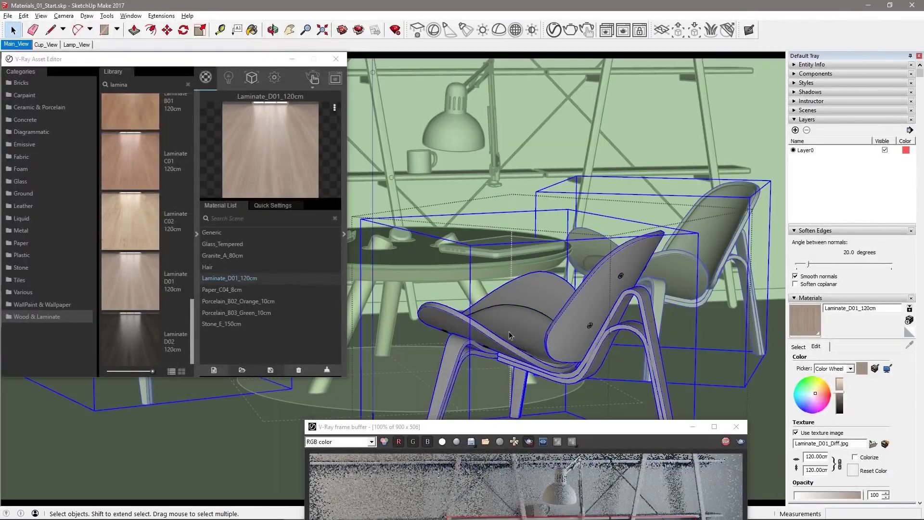
right_click(258, 279)
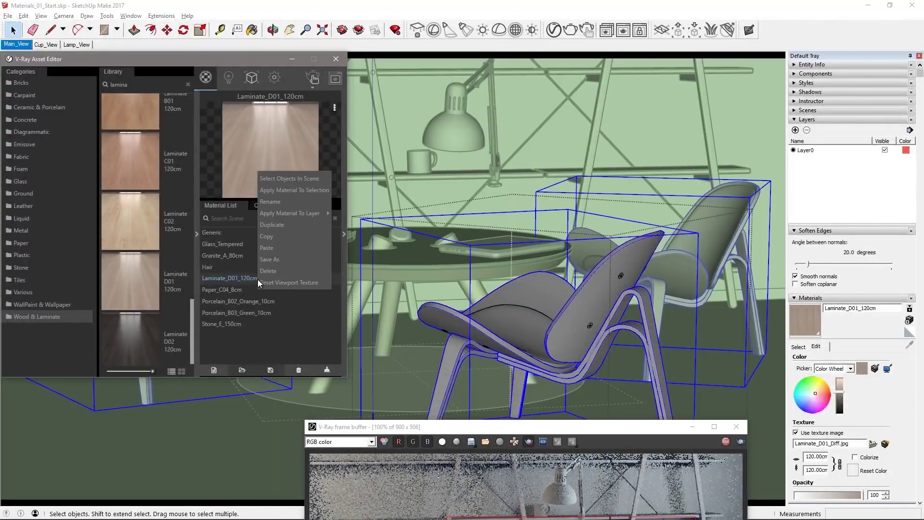
left_click(289, 189)
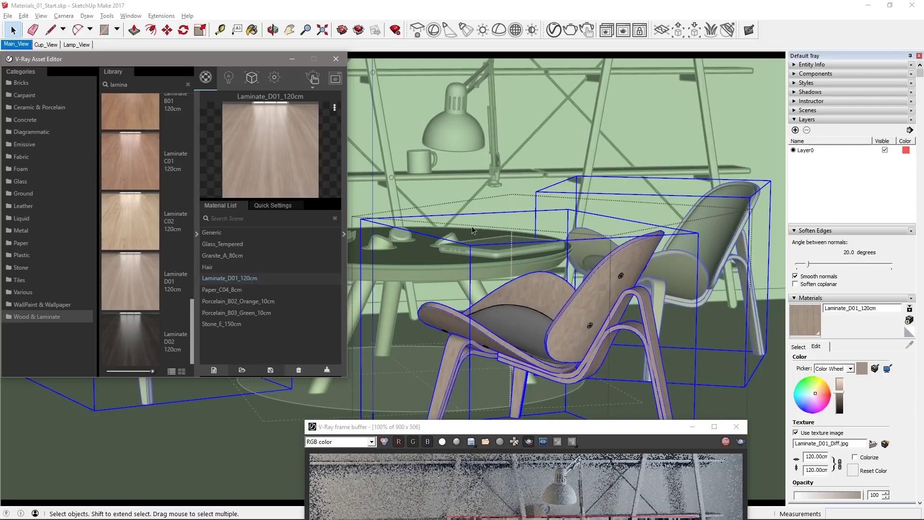
Step: Select the inner parts of both chairs and show the library's Metal materials
left_click(622, 278)
left_click(623, 278)
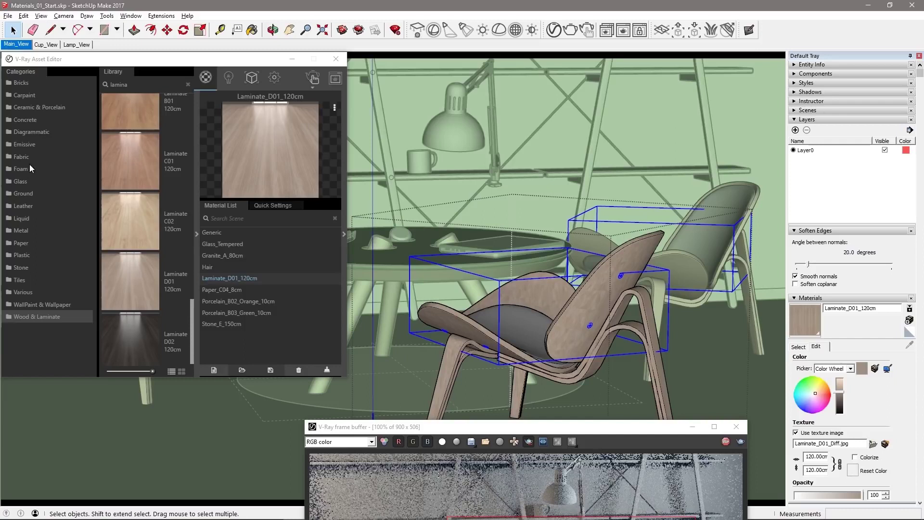
left_click(24, 232)
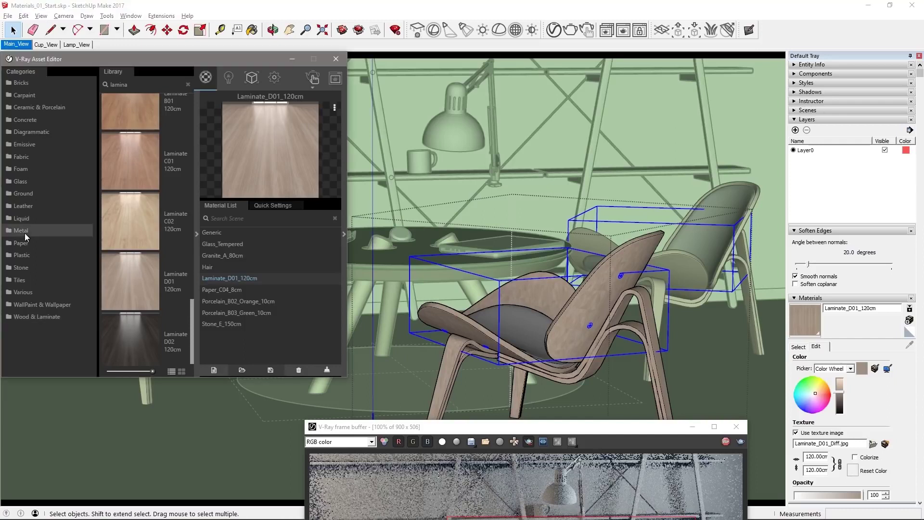
Step: Search 'alumi', add Aluminum_Blurry to the scene and apply it to the inner chair parts
double_click(133, 85)
type("alumi")
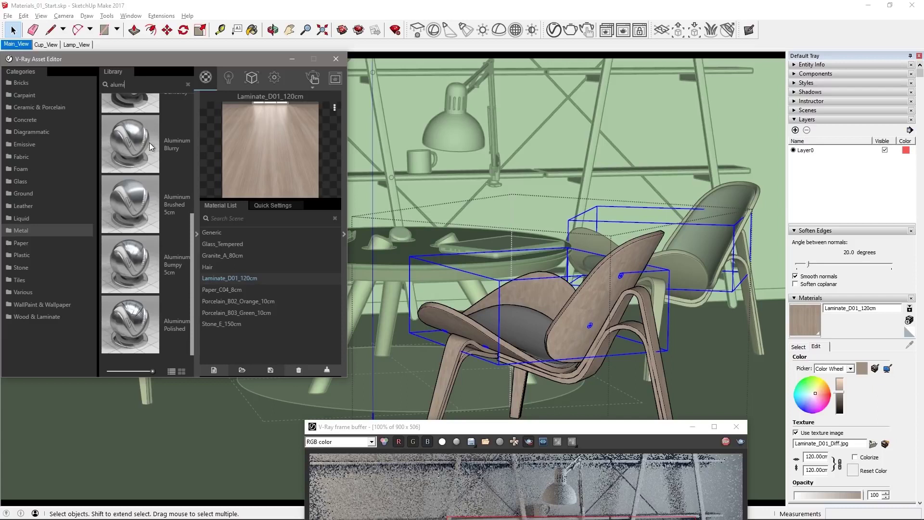
left_click_drag(151, 146, 290, 288)
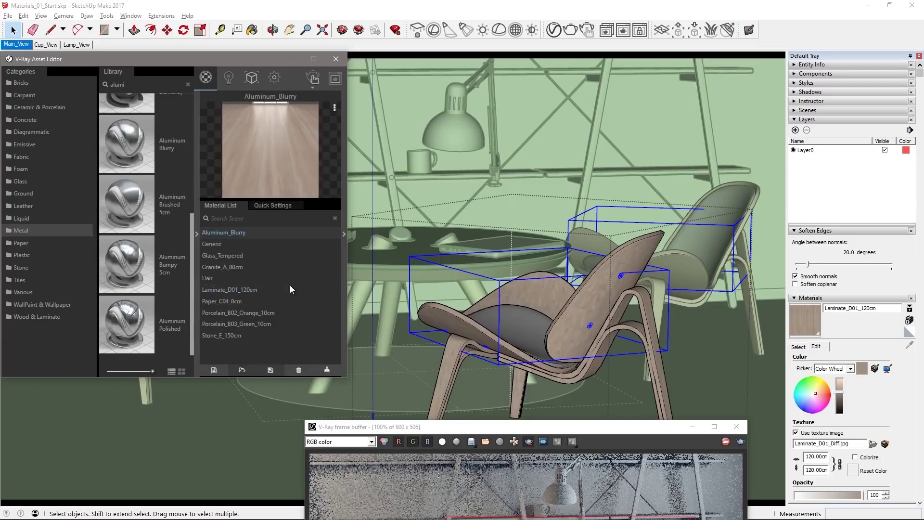
right_click(243, 233)
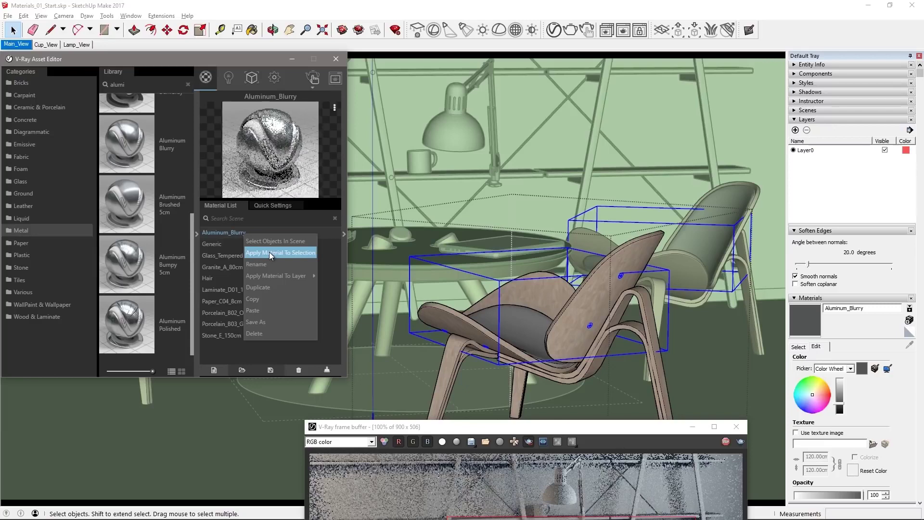
left_click(270, 253)
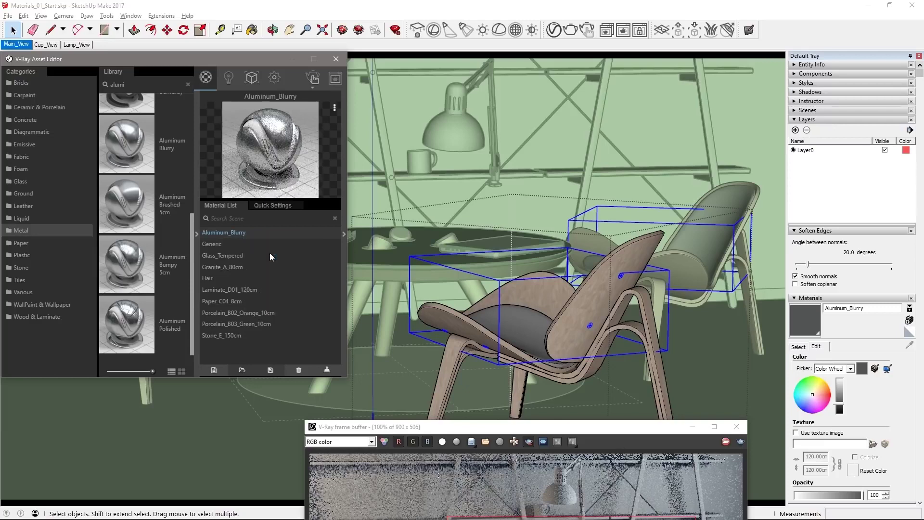
left_click(519, 331)
Step: Add Fabric_Pattern_D01_20cm from the Fabric library and apply it to the chair seat
left_click(20, 157)
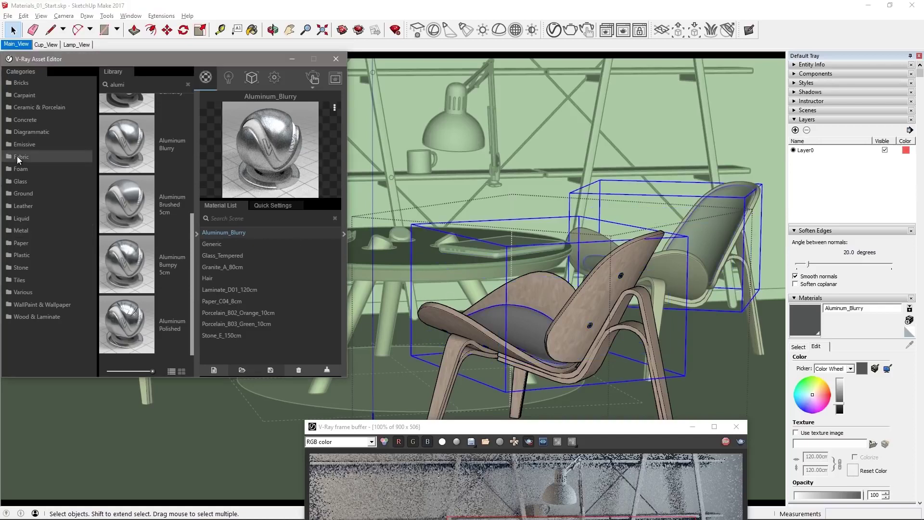
left_click_drag(191, 115, 199, 255)
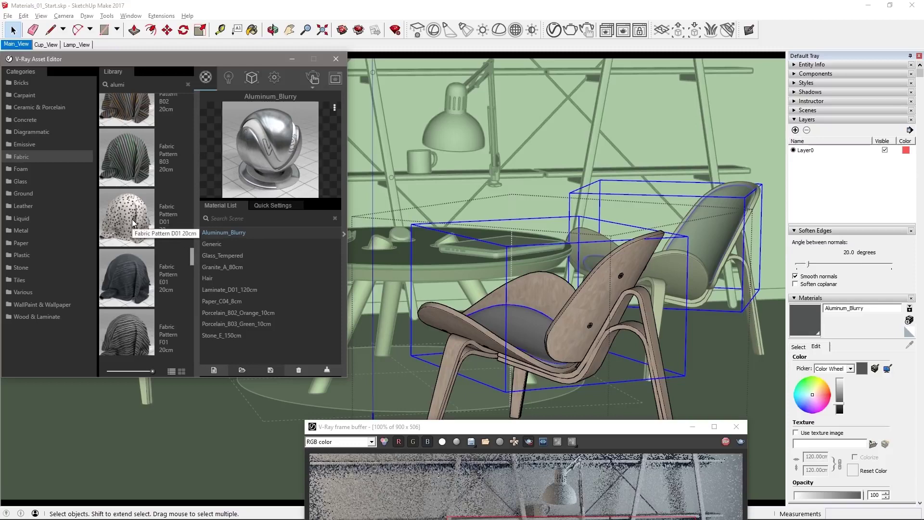
left_click_drag(134, 222, 279, 269)
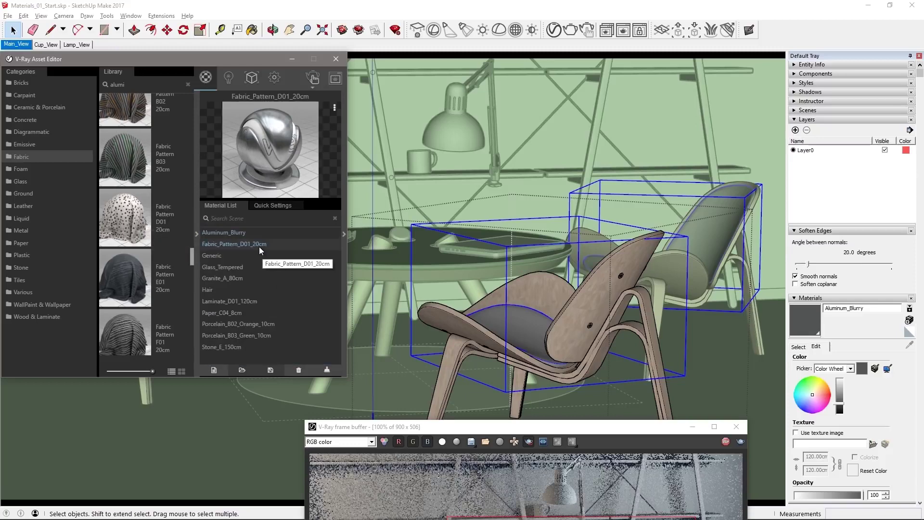
right_click(258, 244)
left_click(280, 263)
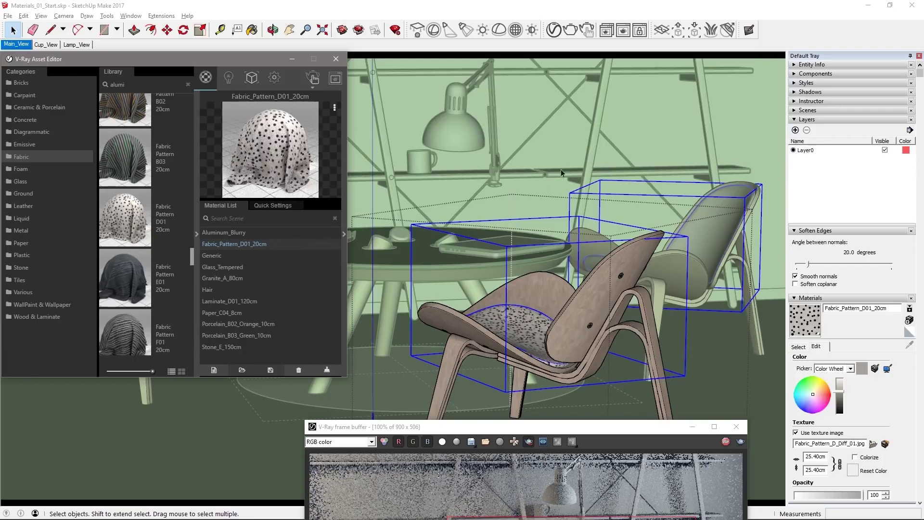
Step: Close the chair component and move the V-Ray frame buffer to the top right
right_click(554, 142)
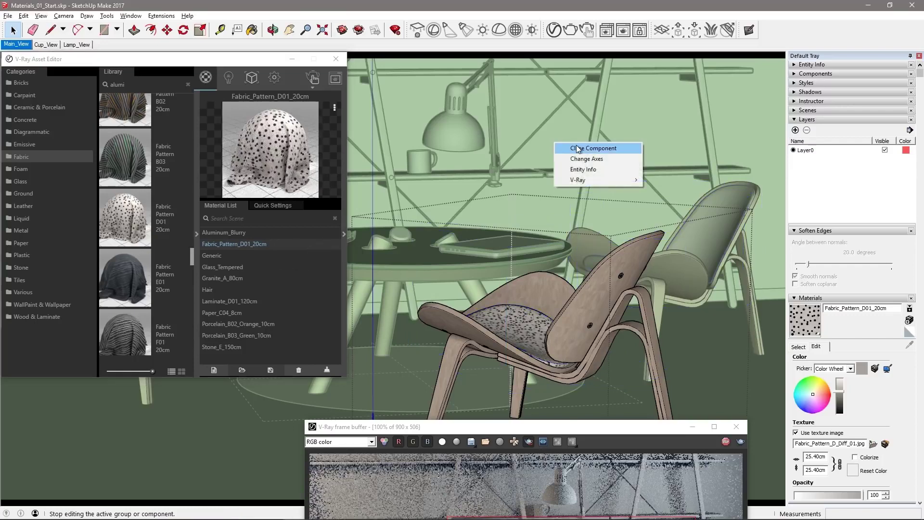
left_click(576, 146)
left_click_drag(572, 427, 740, 60)
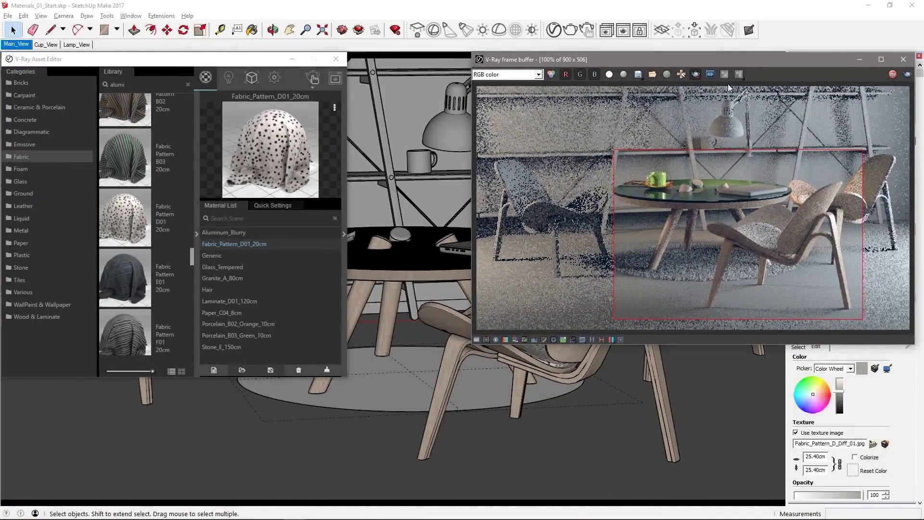
Step: Apply the scene's Aluminum_Blurry material to the selected shelf
left_click(395, 179)
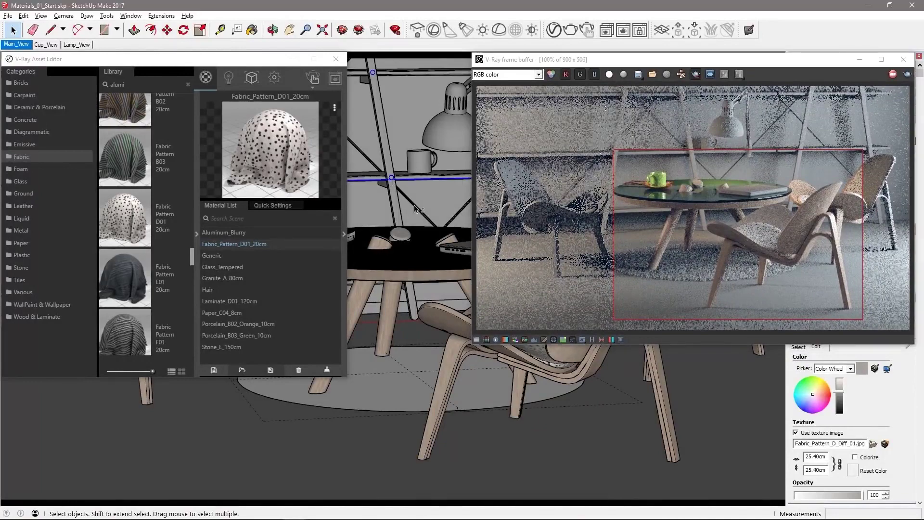
left_click(242, 233)
right_click(241, 232)
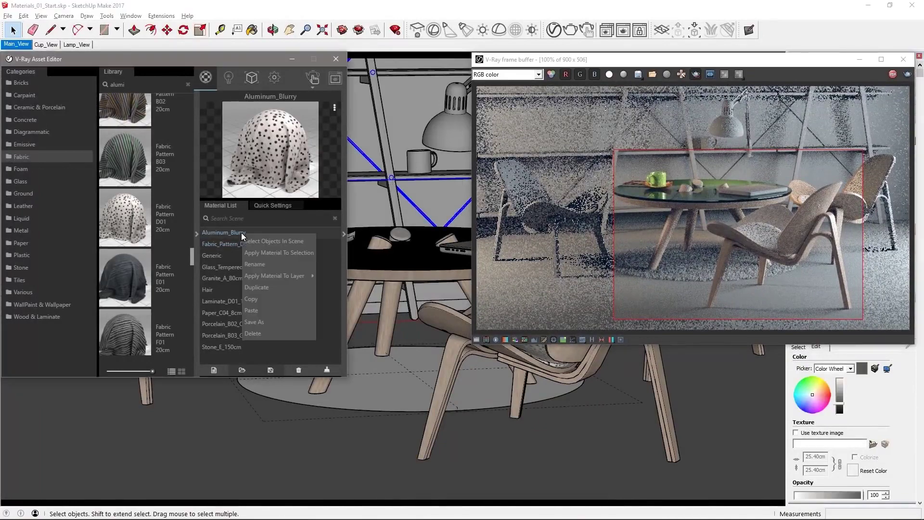
left_click(261, 252)
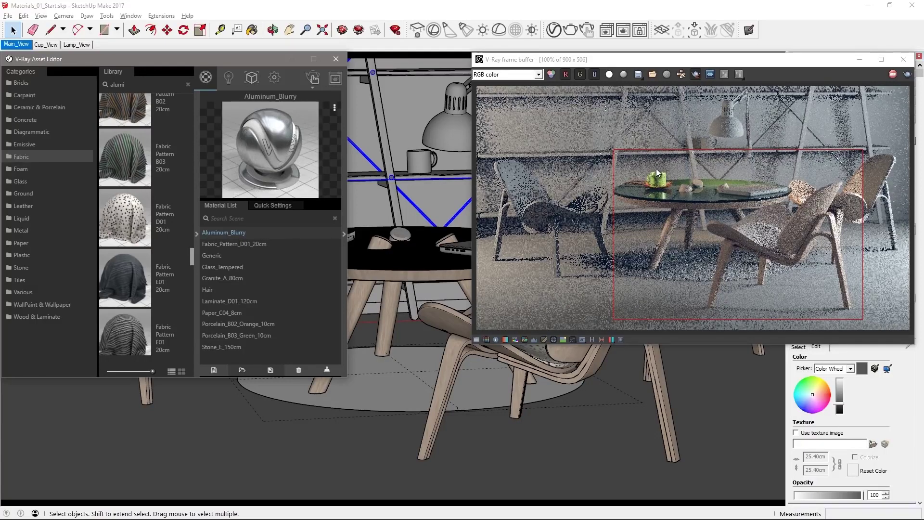
Step: Render only a tabletop region and apply Plastic_Simple_Blurry_Black, found via 'sim', to the laptop
left_click_drag(712, 175, 797, 203)
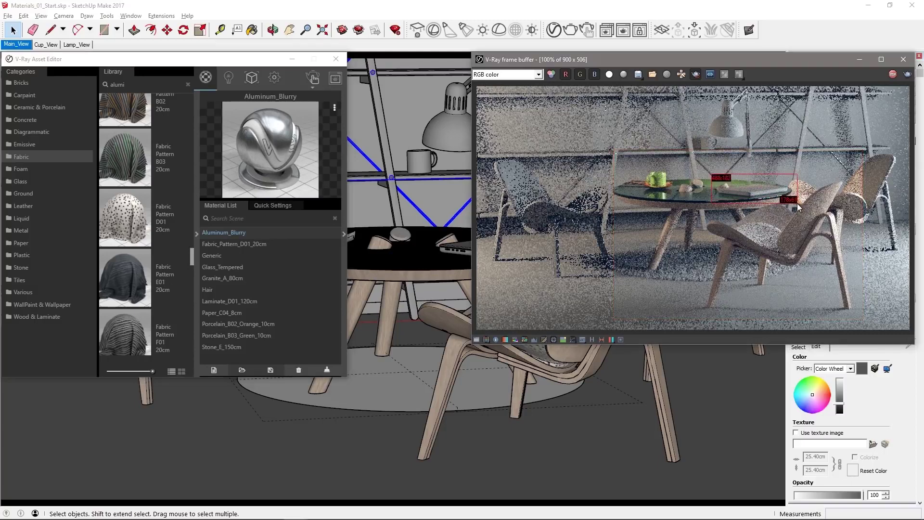
scroll(766, 184, "up", 2)
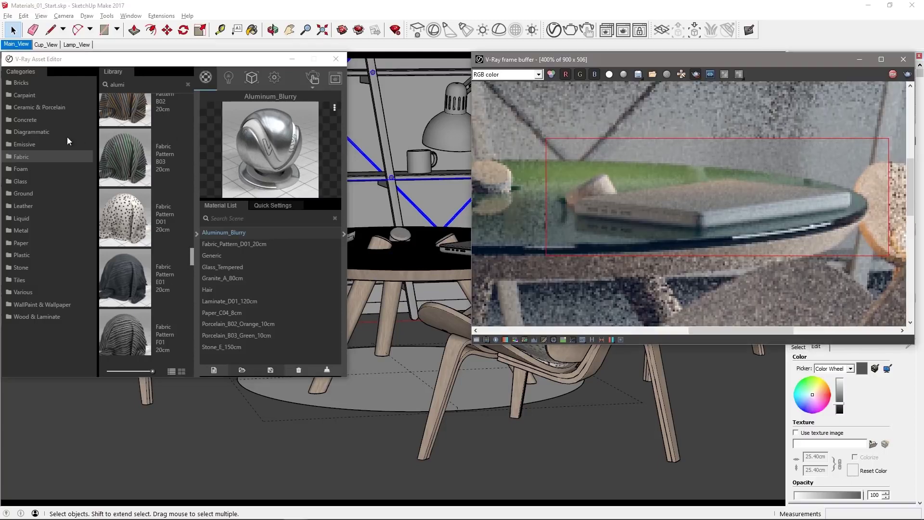
left_click(22, 256)
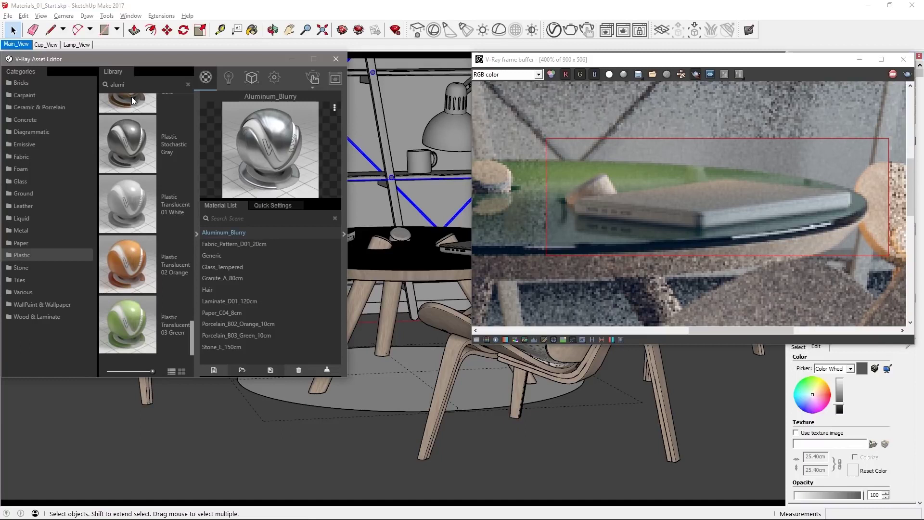
double_click(115, 85)
type("sim")
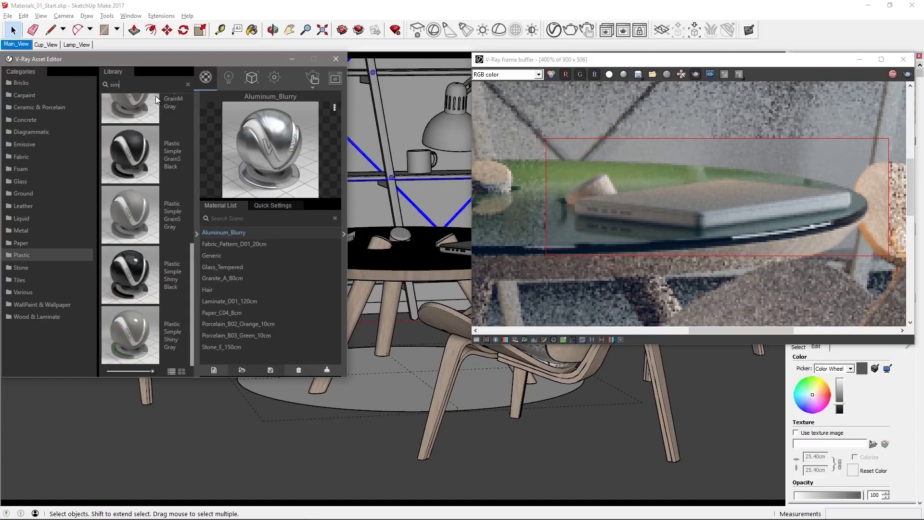
left_click_drag(192, 260, 195, 85)
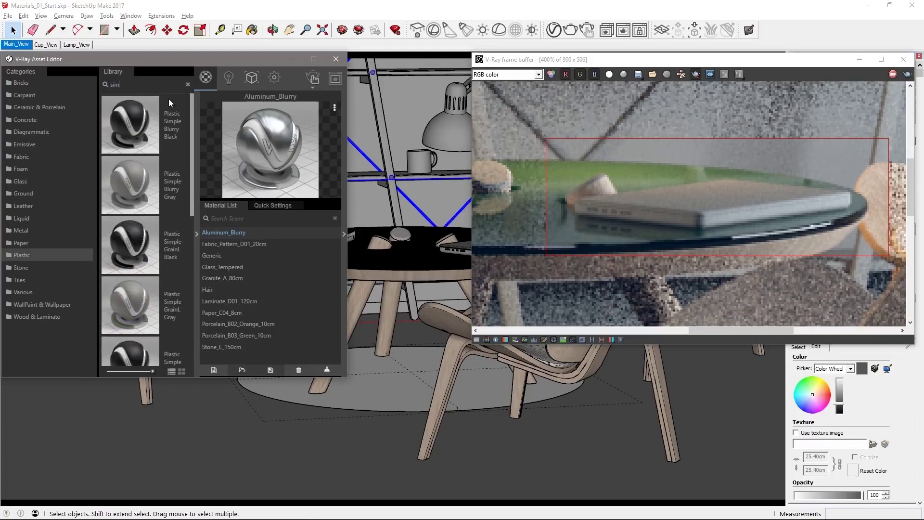
left_click_drag(138, 128, 246, 265)
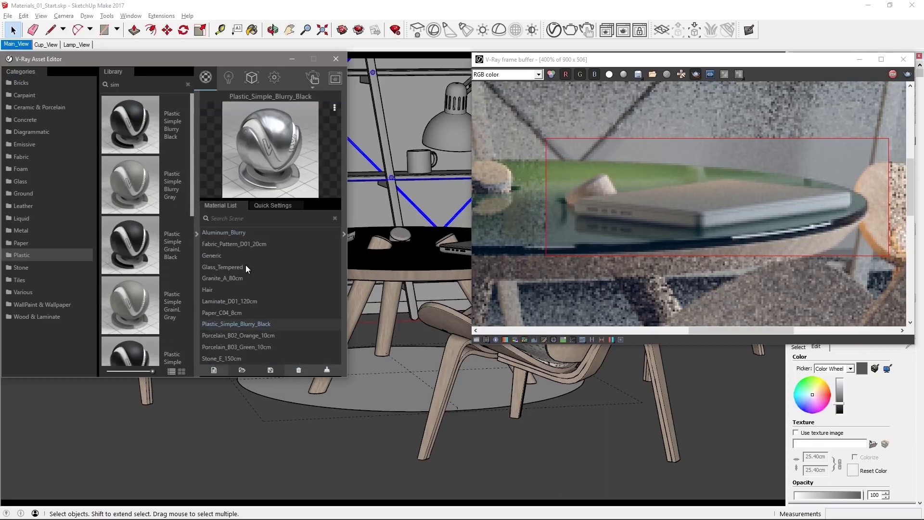
left_click(468, 257)
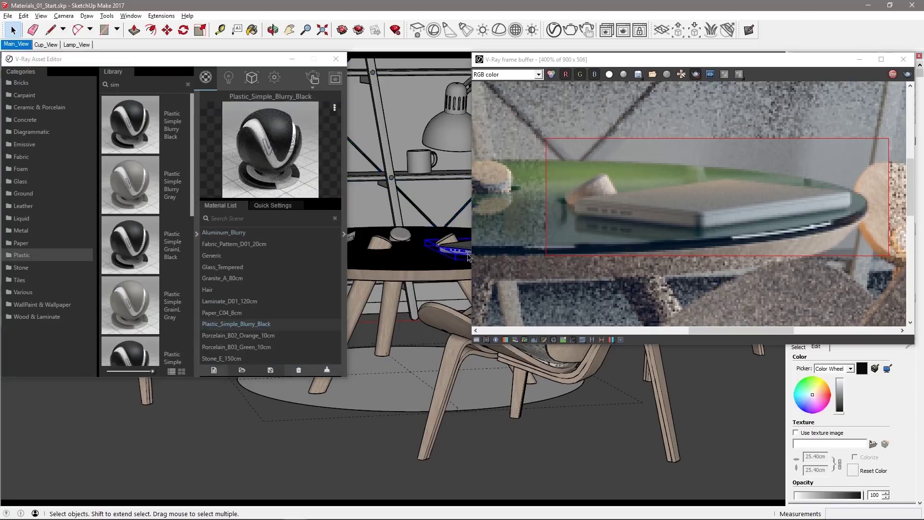
right_click(247, 325)
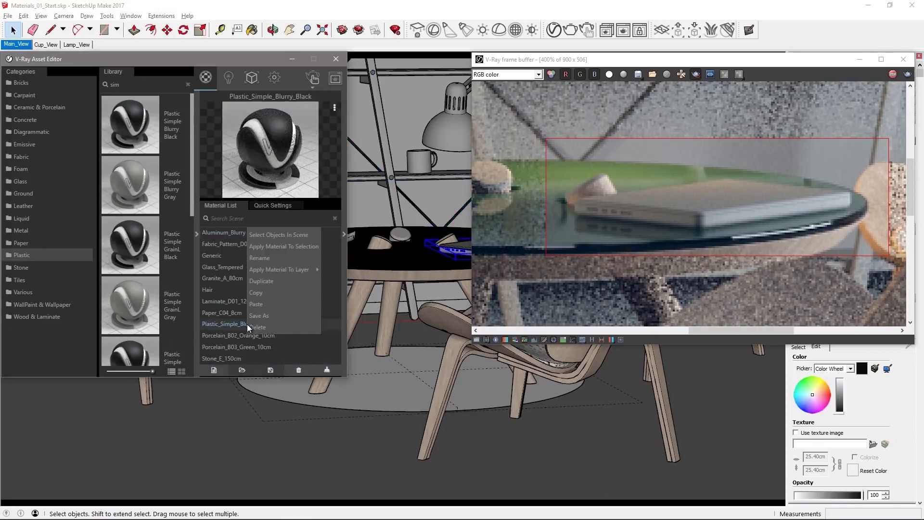
left_click(259, 250)
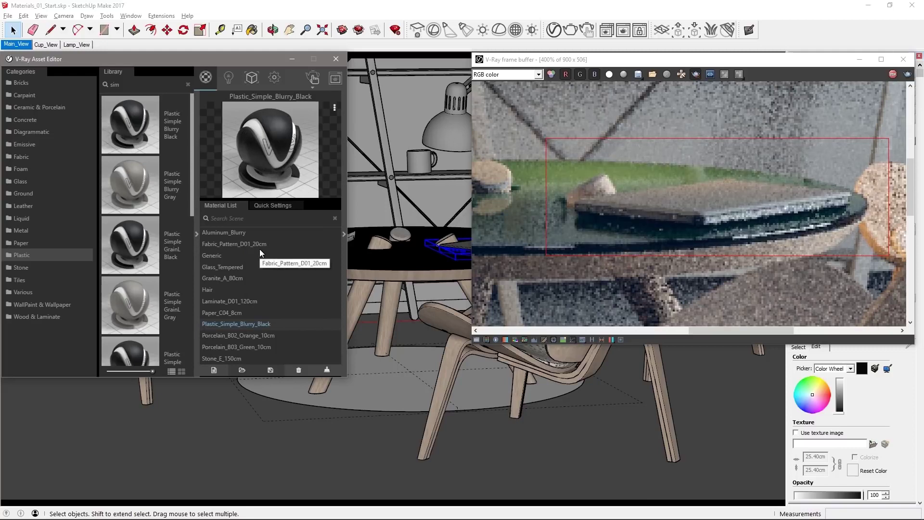
Step: Apply CarPaint_Flakes_GrassGreen from the Carpaint library to the laptop
left_click(31, 96)
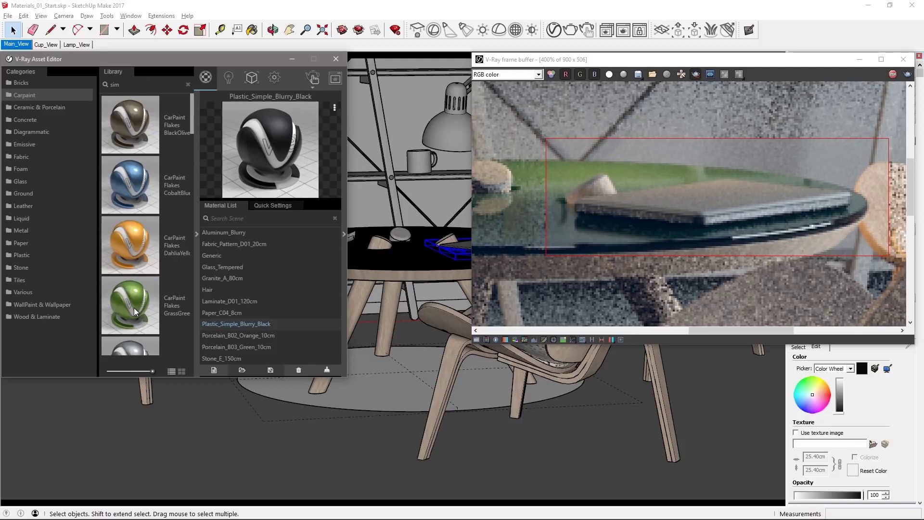
left_click_drag(134, 308, 270, 301)
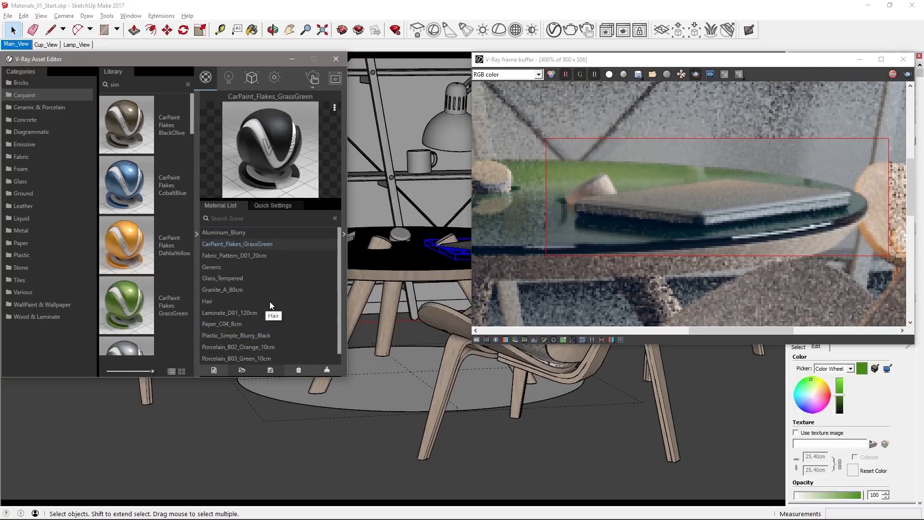
left_click(453, 245)
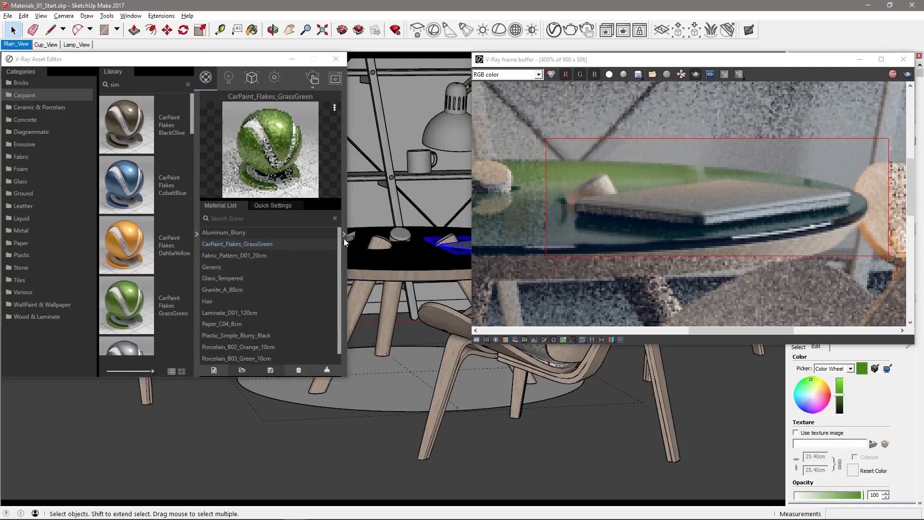
right_click(265, 244)
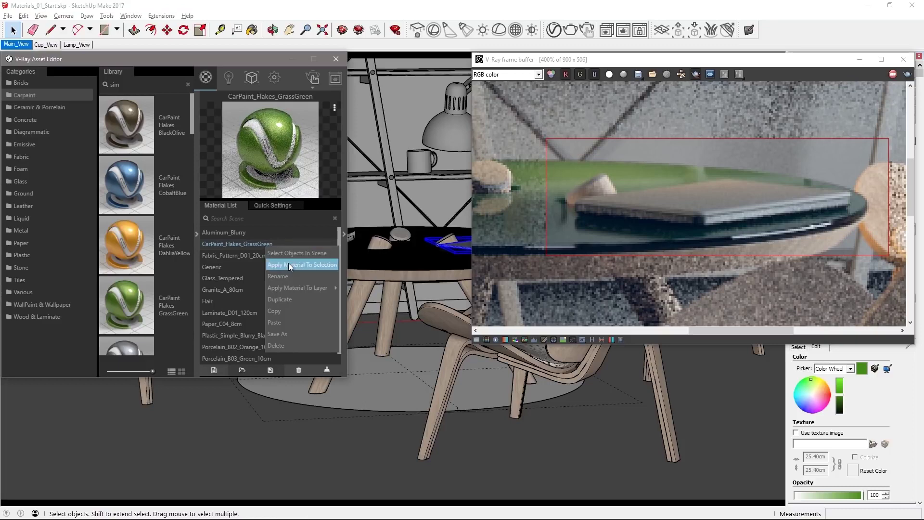
left_click(290, 265)
Step: Reset the render view to 100% and widen the render region over the upper image
double_click(677, 201)
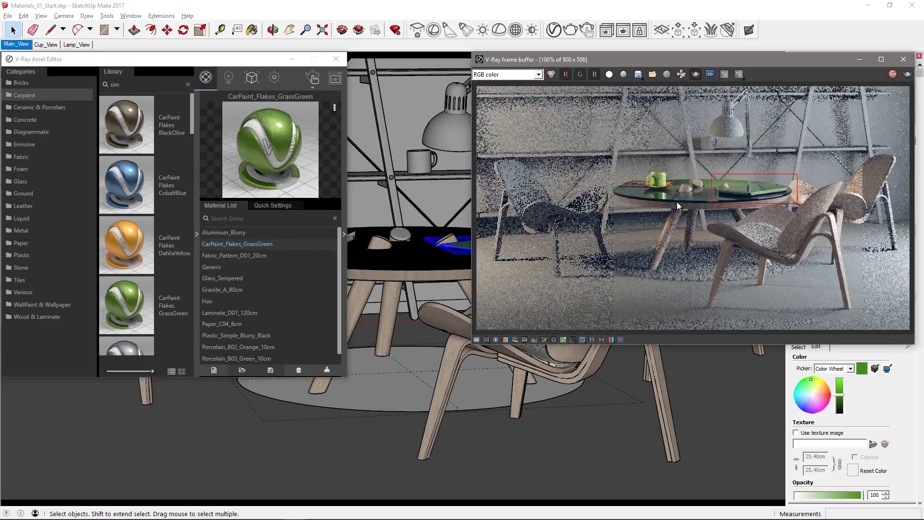
left_click_drag(475, 239, 911, 87)
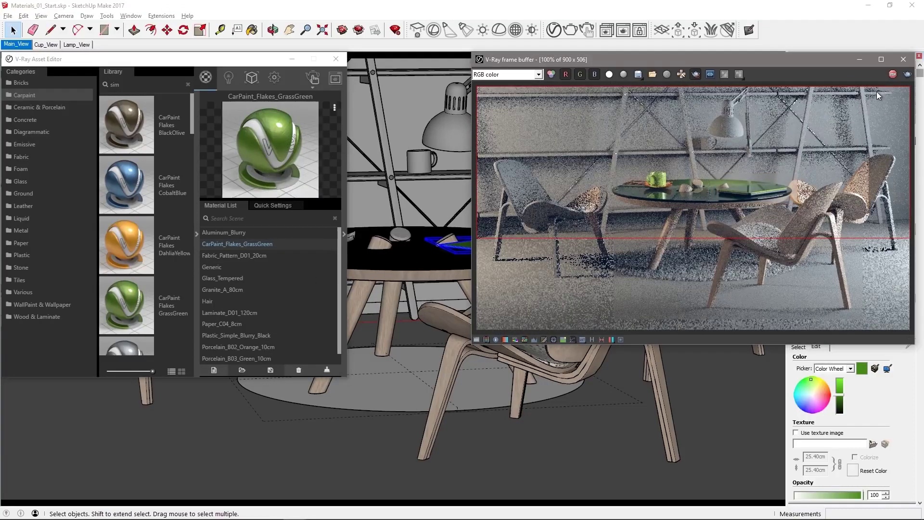
left_click(403, 114)
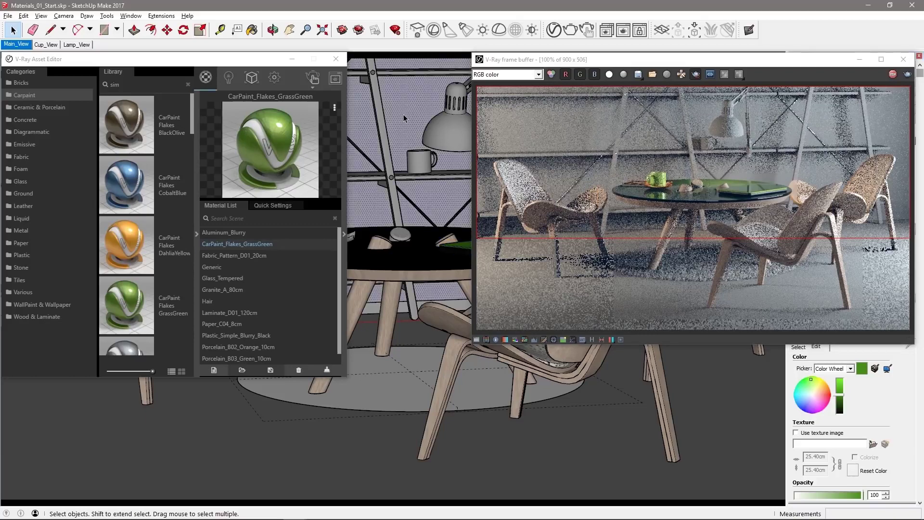
Step: Apply Bricks_Weathered_E02_1m to the walls at 80 cm texture width and add Bricks_Painted_B02_1m
left_click(25, 82)
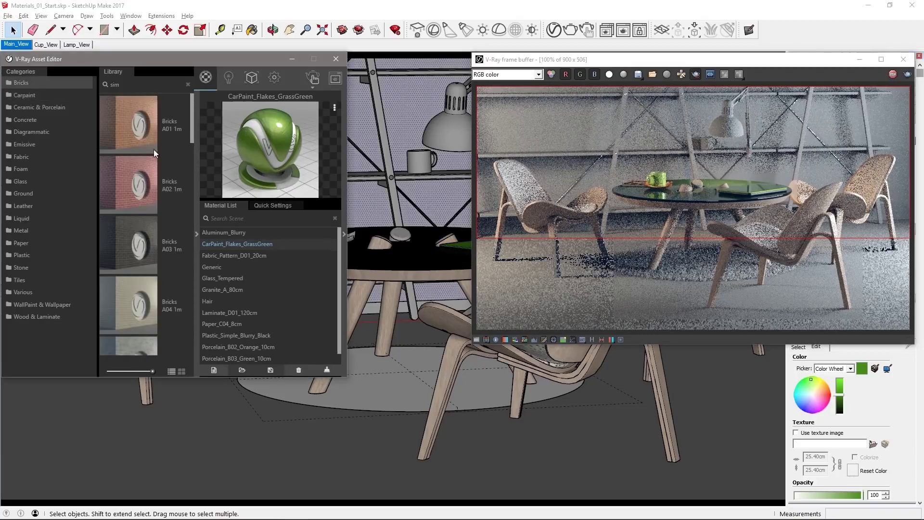
left_click_drag(192, 131, 202, 354)
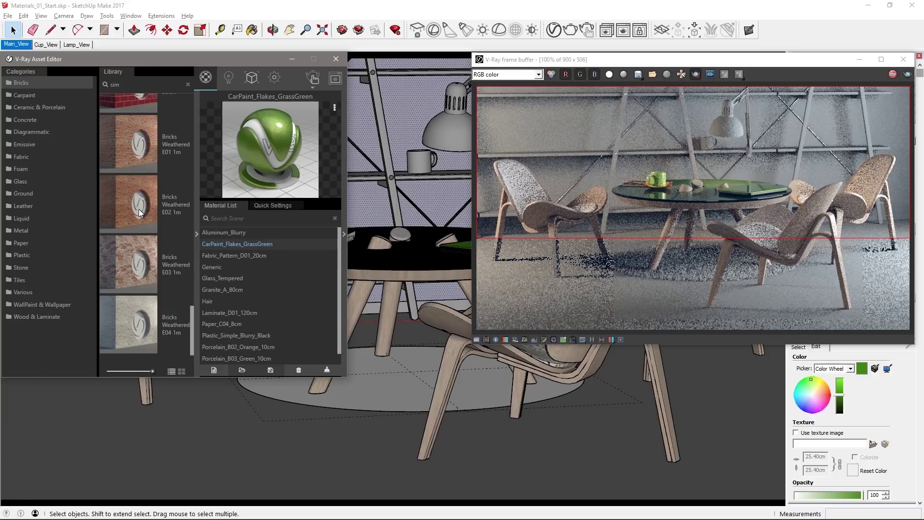
left_click_drag(139, 209, 262, 270)
right_click(261, 246)
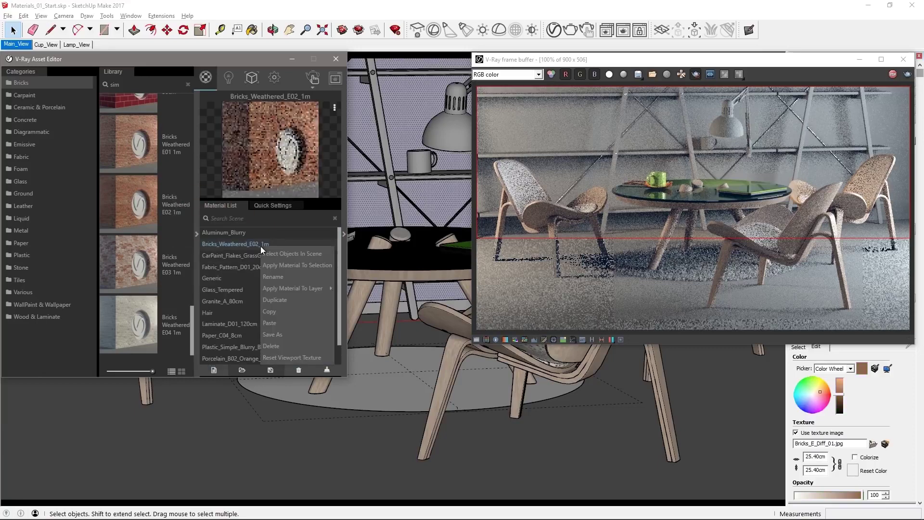
left_click(279, 267)
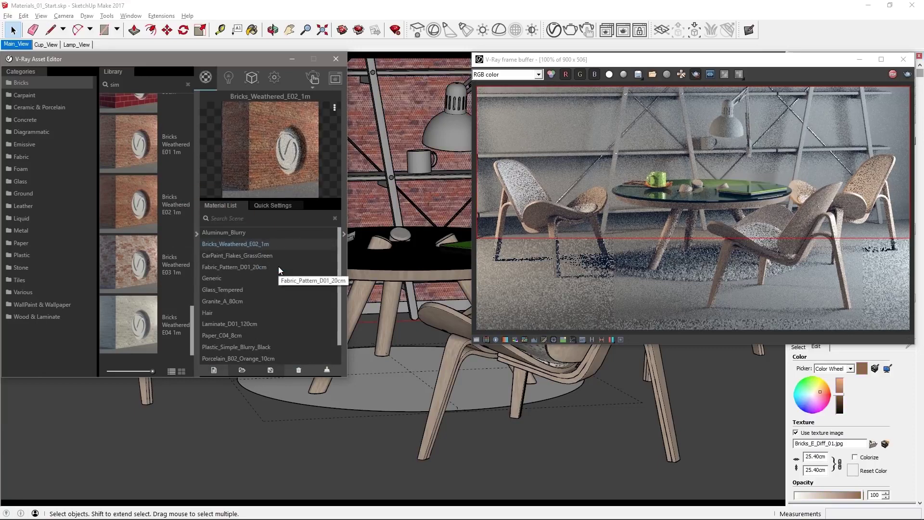
double_click(815, 457)
type("80")
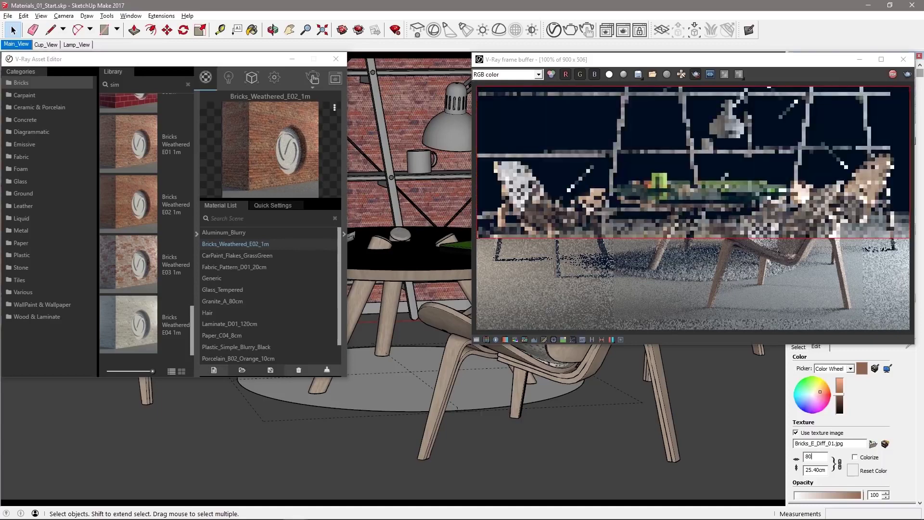
key("Return")
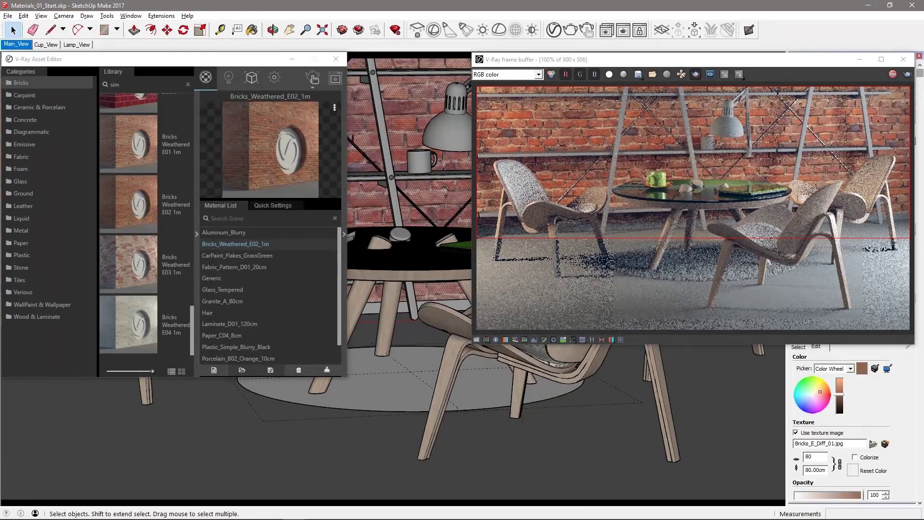
mouse_move(192, 356)
left_mouse_down()
mouse_move(184, 128)
mouse_move(163, 178)
mouse_move(270, 261)
left_mouse_up()
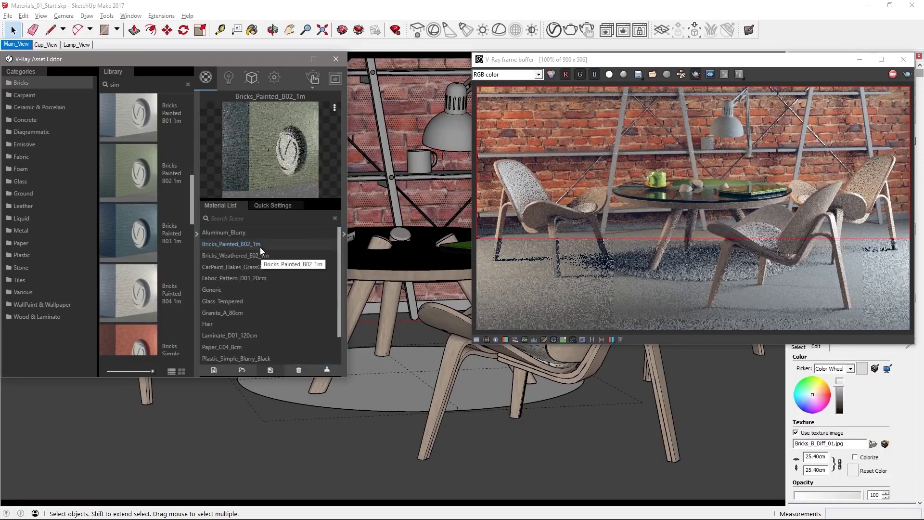
Step: Apply Bricks_Painted_B02_1m to the walls with an 80 cm texture width
right_click(260, 247)
left_click(299, 265)
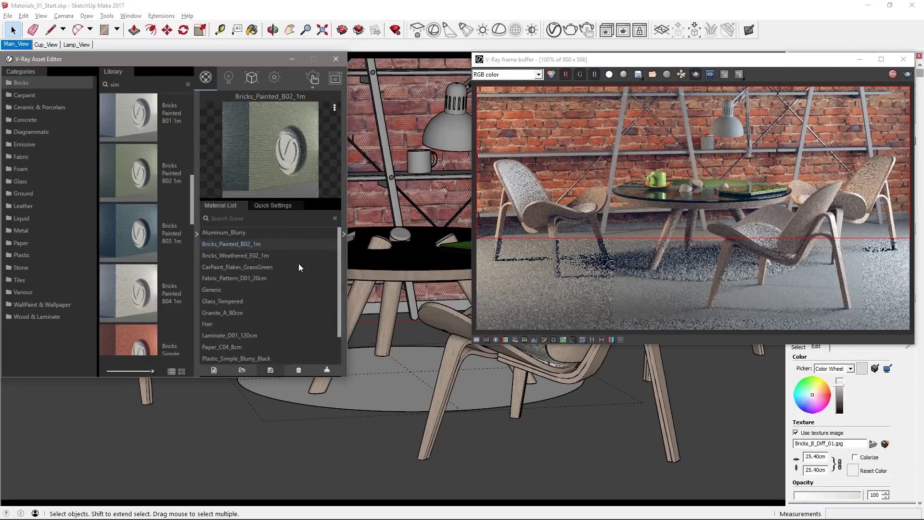
triple_click(821, 459)
type("8")
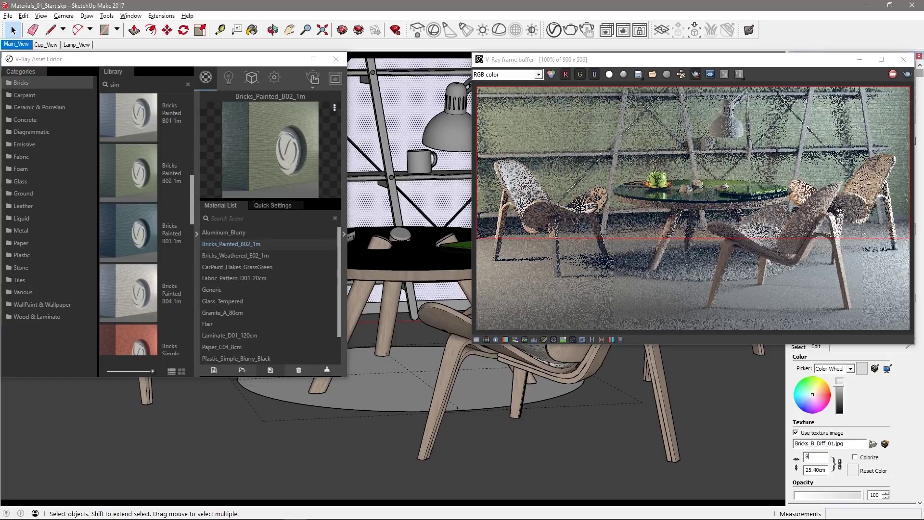
type("0")
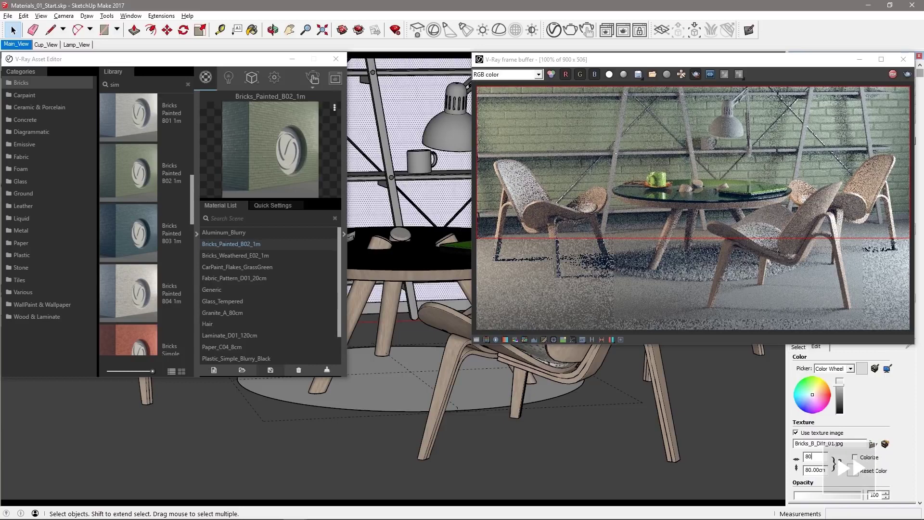
left_click(345, 235)
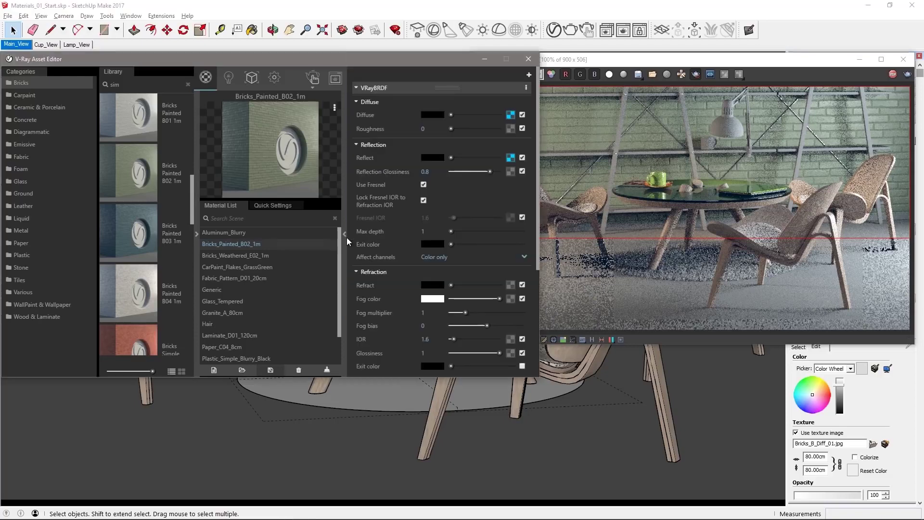
Step: Set the painted brick's composite Source A tint to light grey RGB 193 (Lum 182)
left_click(510, 116)
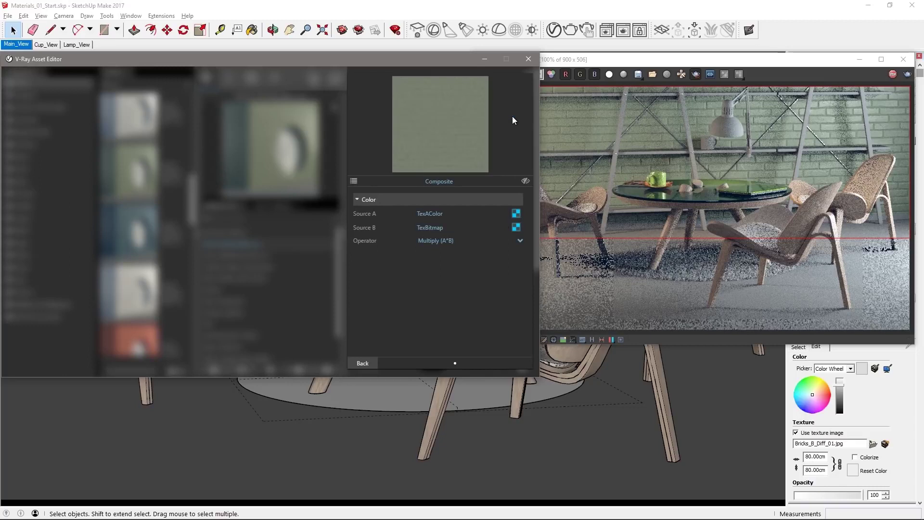
left_click(513, 217)
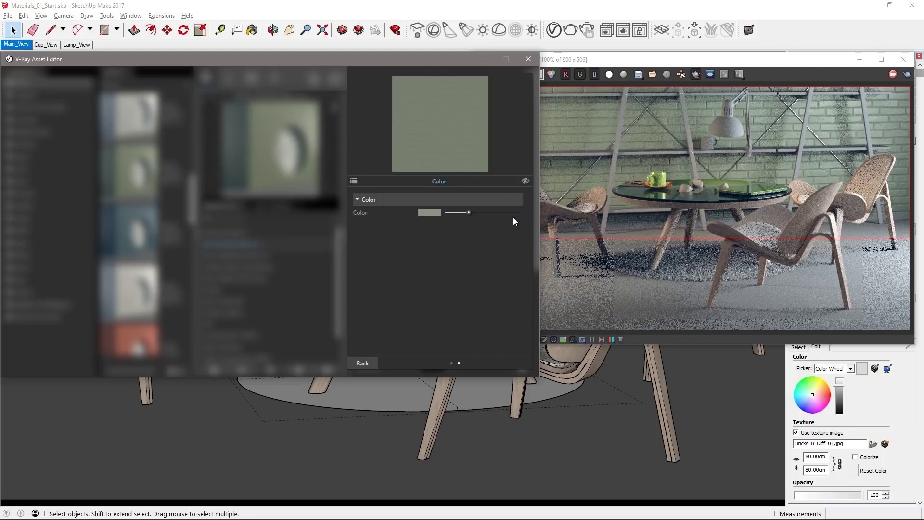
left_click(435, 215)
left_click_drag(137, 75, 316, 149)
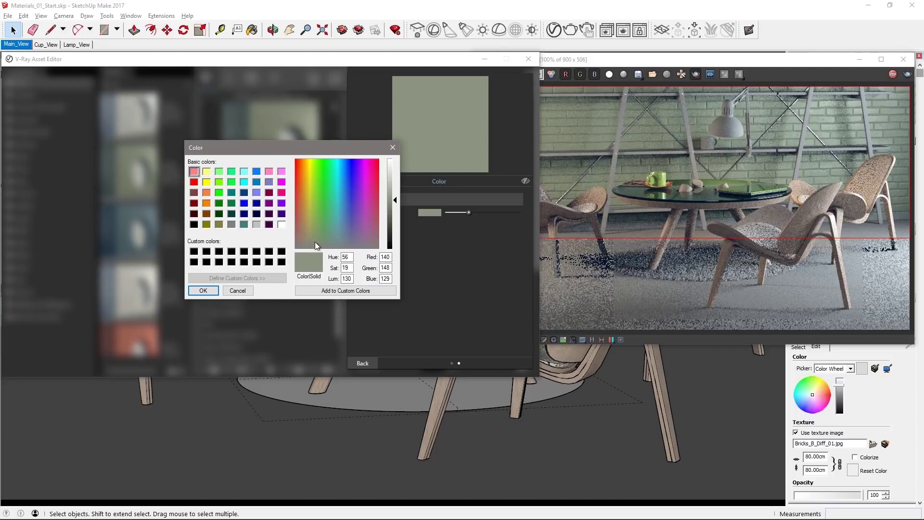
left_click_drag(390, 188, 392, 180)
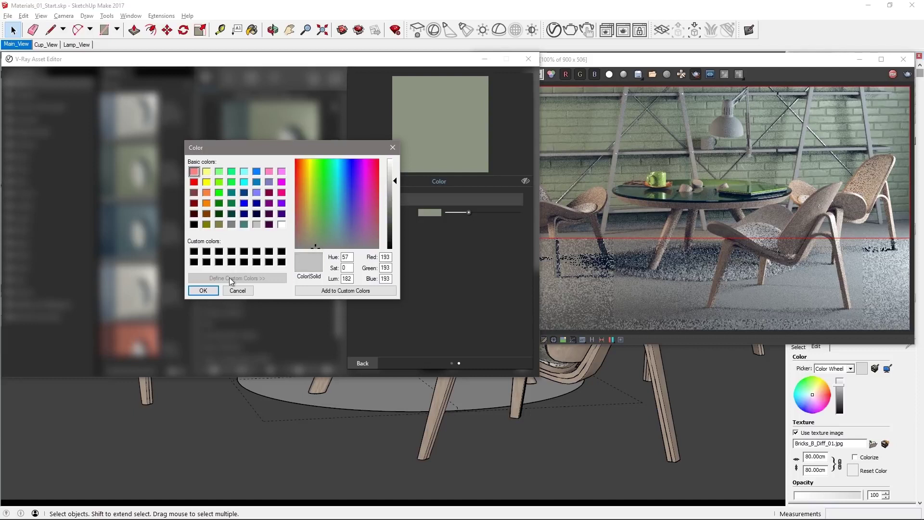
left_click(205, 290)
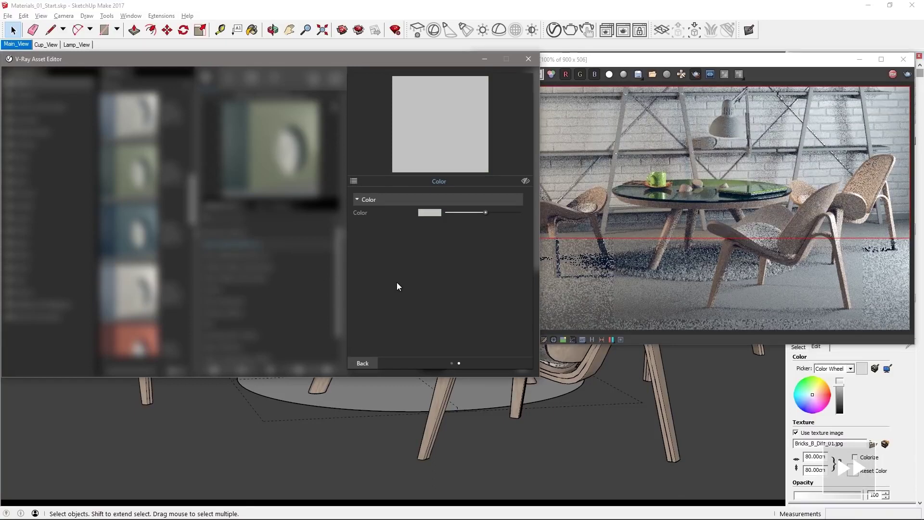
left_click(361, 364)
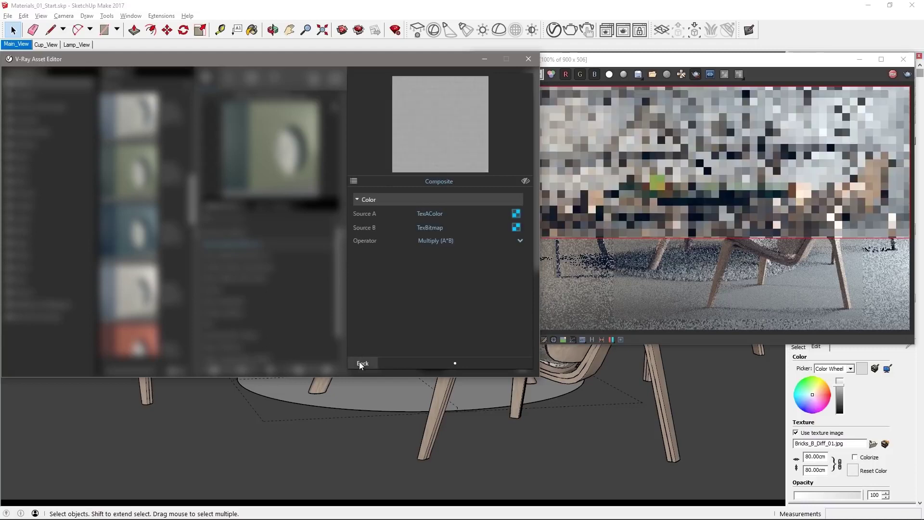
left_click(360, 363)
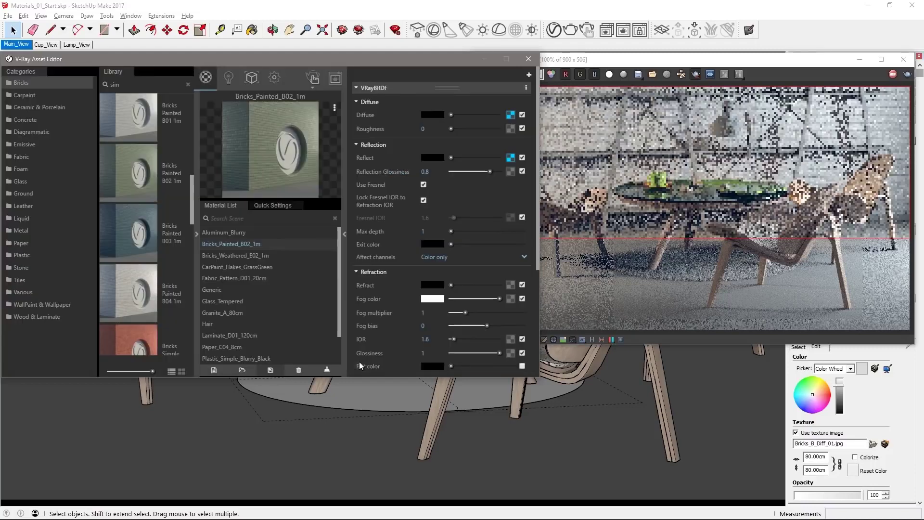
left_click(345, 234)
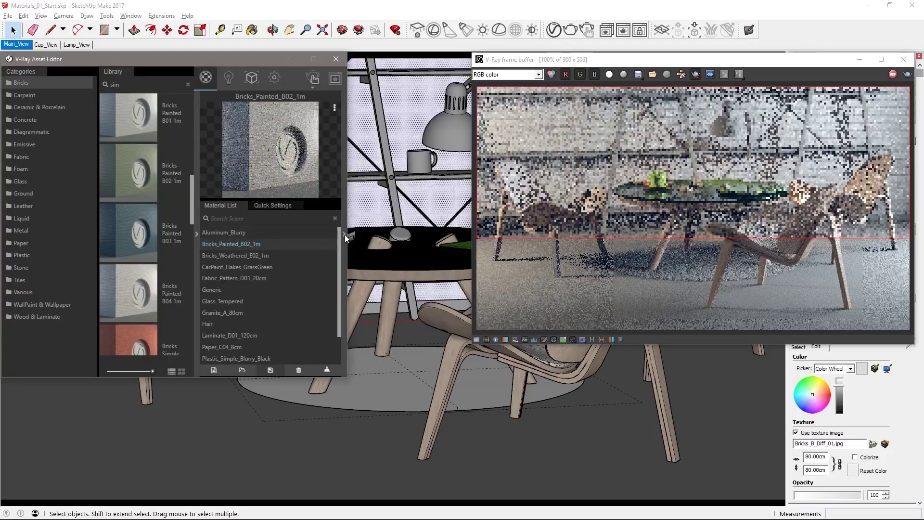
Step: Render only the lower image area and apply Concrete_Simple_C01_2m to the floor at 200 cm width
left_click(475, 226)
left_click_drag(518, 238, 909, 329)
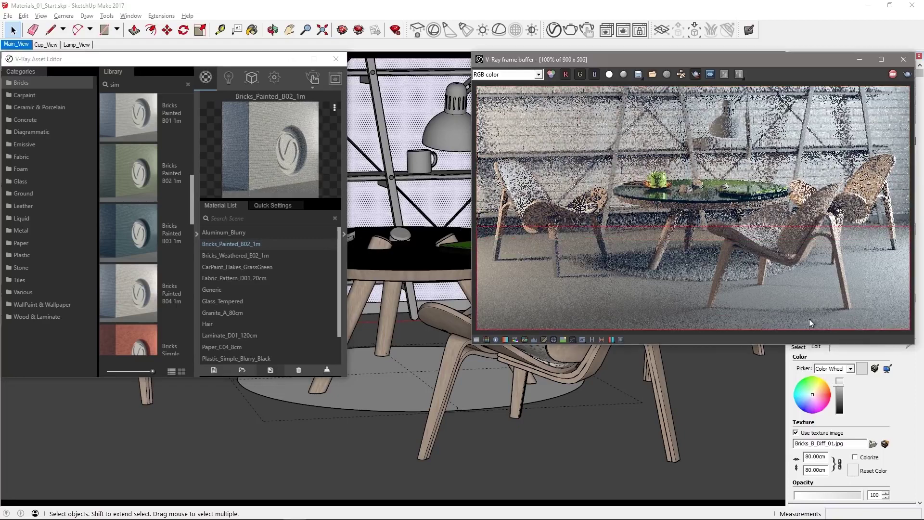
left_click(32, 119)
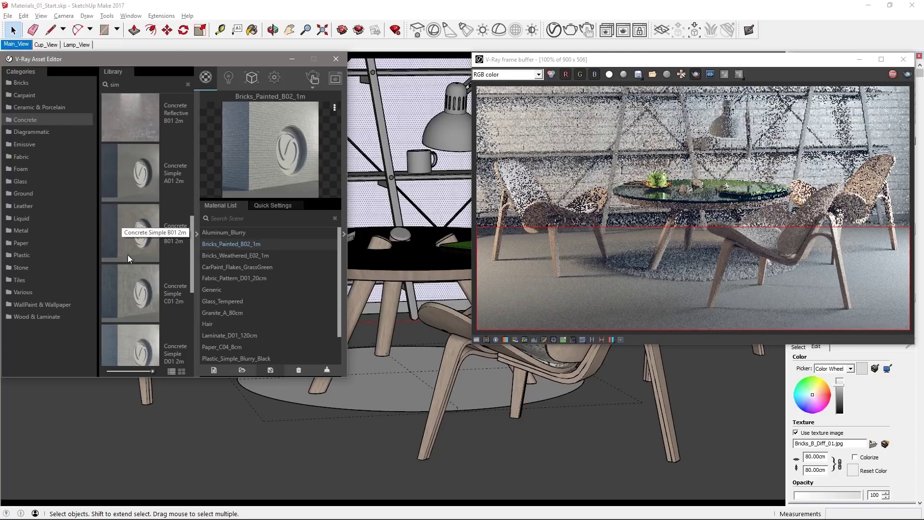
left_click_drag(132, 283, 261, 294)
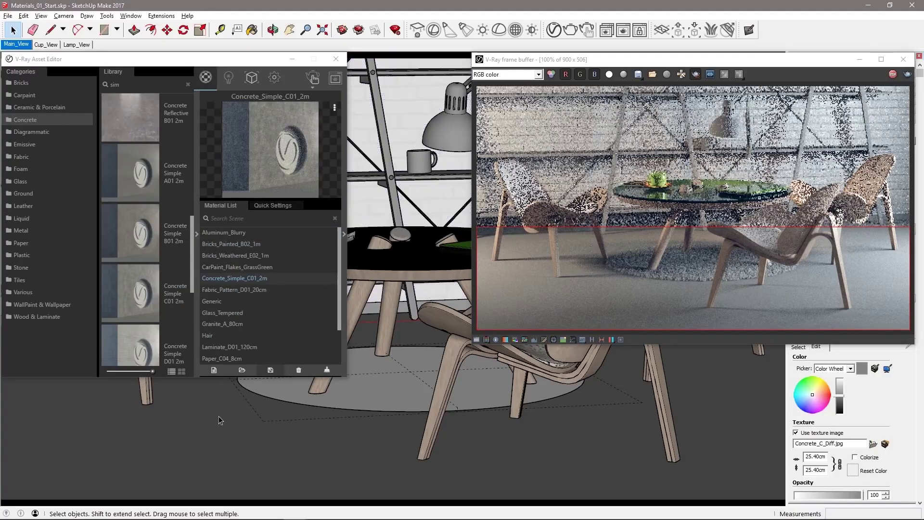
right_click(250, 278)
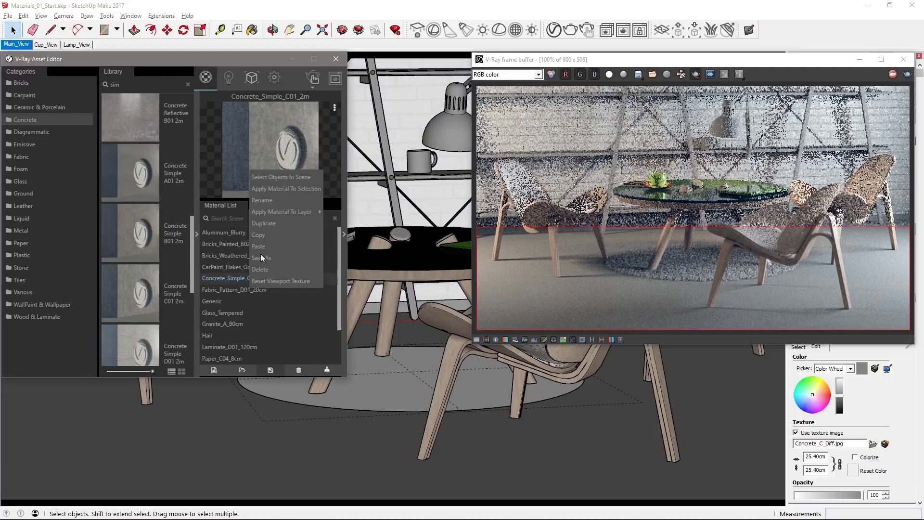
left_click(268, 189)
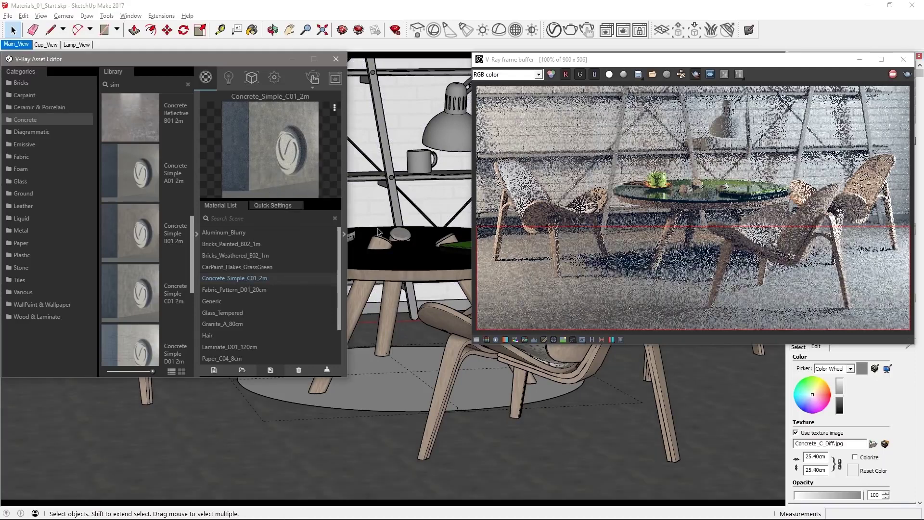
left_click(815, 457)
type("20")
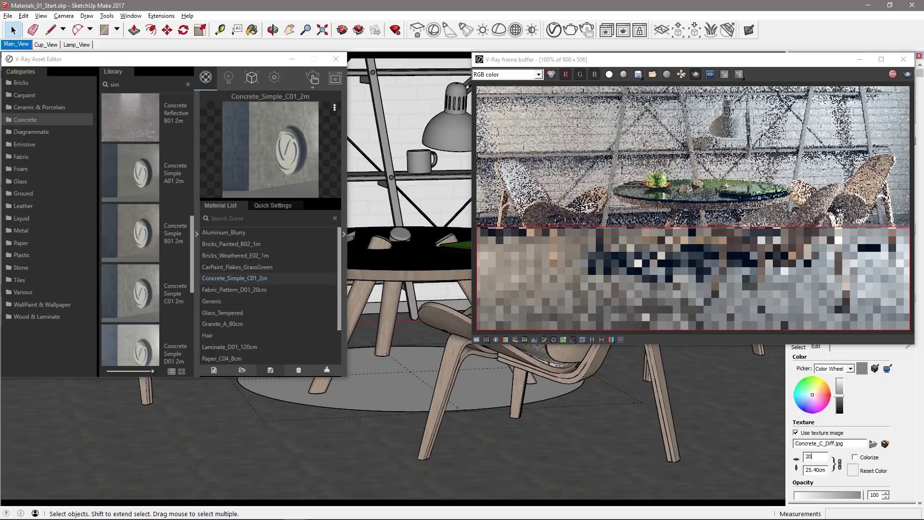
type("0")
key("Return")
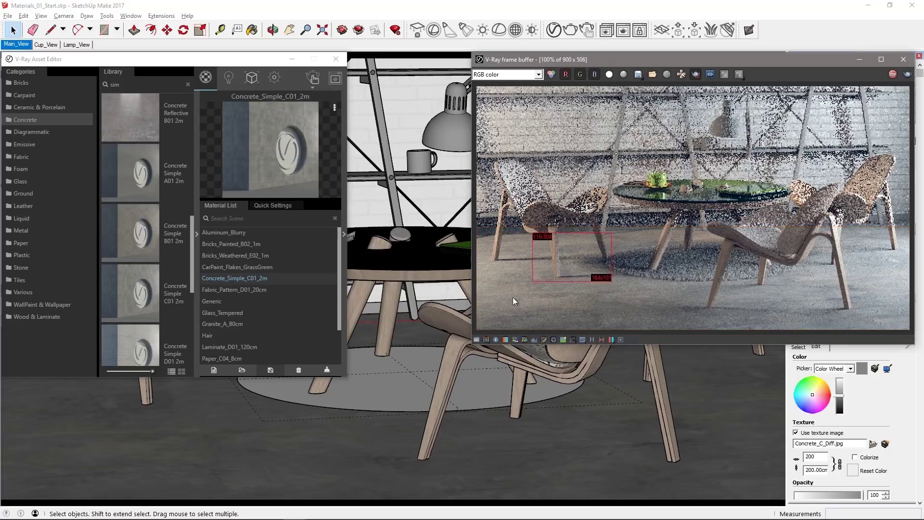
scroll(543, 284, "up", 1)
scroll(657, 220, "up", 1)
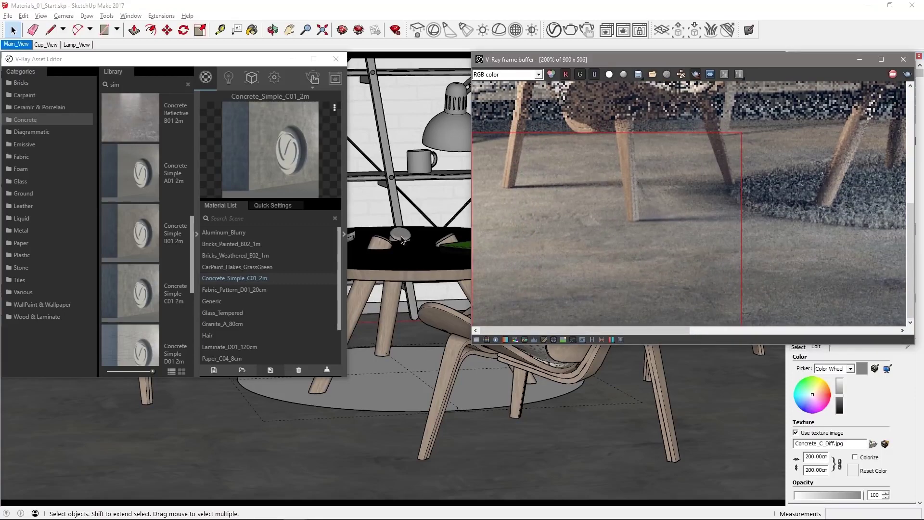
Step: Copy the concrete's Diffuse texture and paste it as a copy into the Reflect slot
left_click(345, 236)
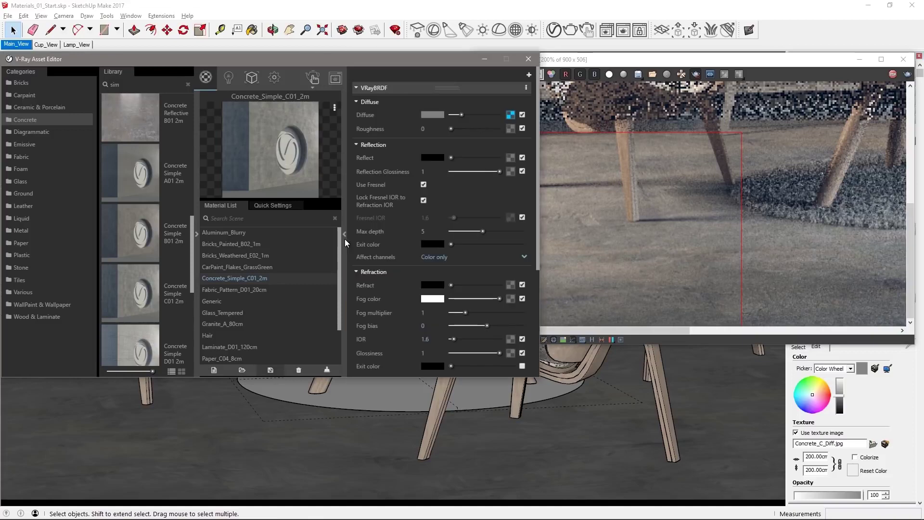
right_click(512, 118)
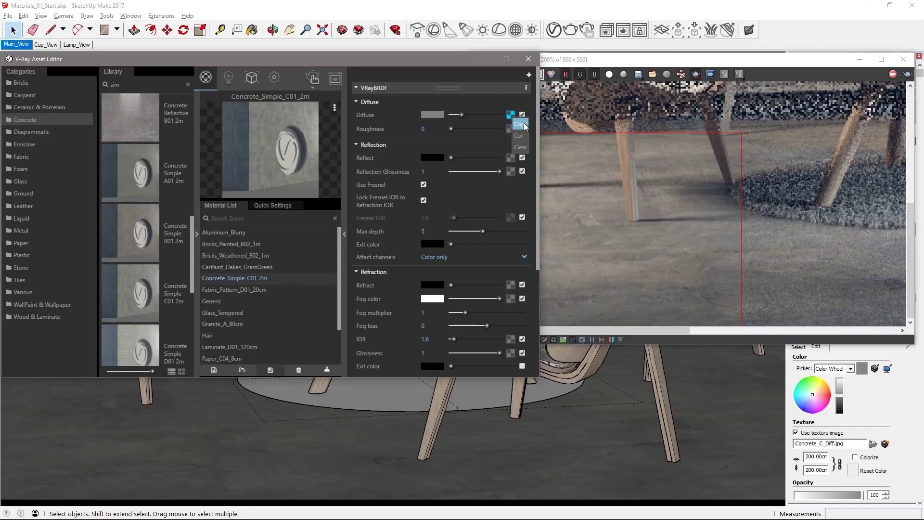
left_click(519, 124)
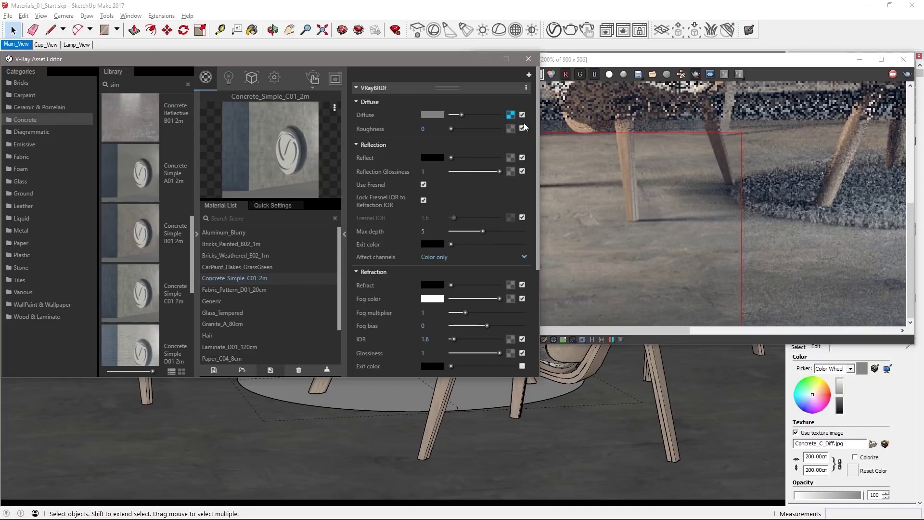
right_click(510, 159)
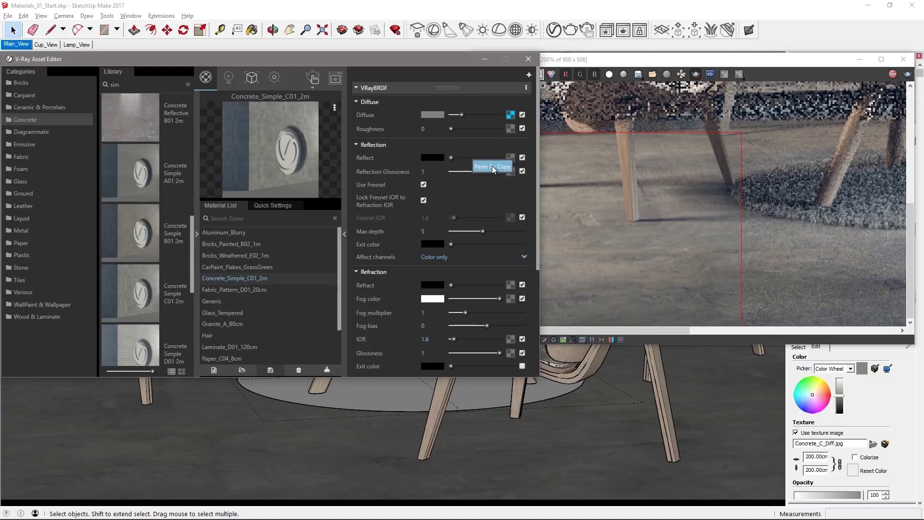
left_click(492, 166)
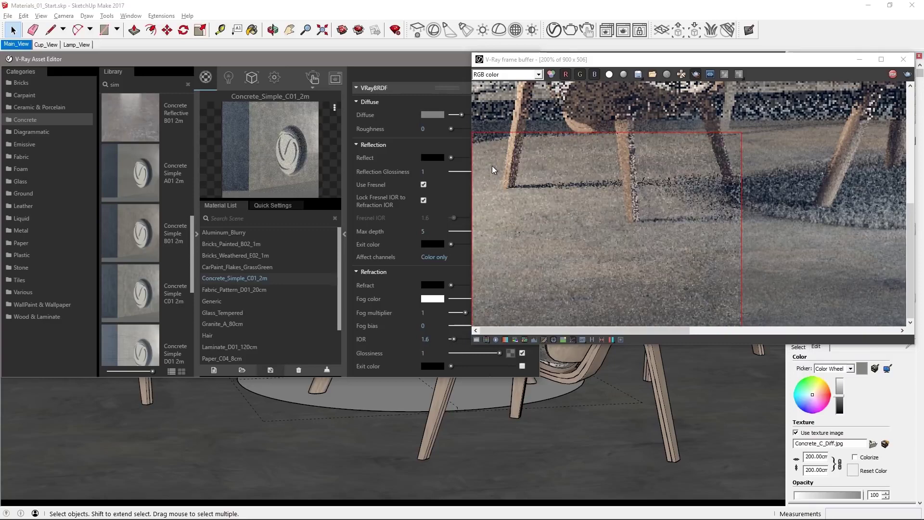
left_click(196, 233)
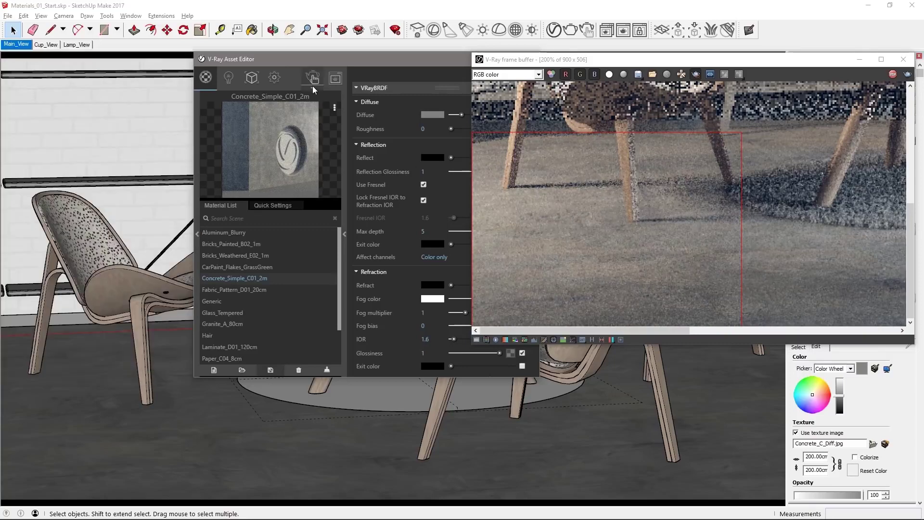
Step: Replace the concrete's Reflect texture with a Color Correction map holding a pasted copy of it
left_click_drag(363, 61, 256, 63)
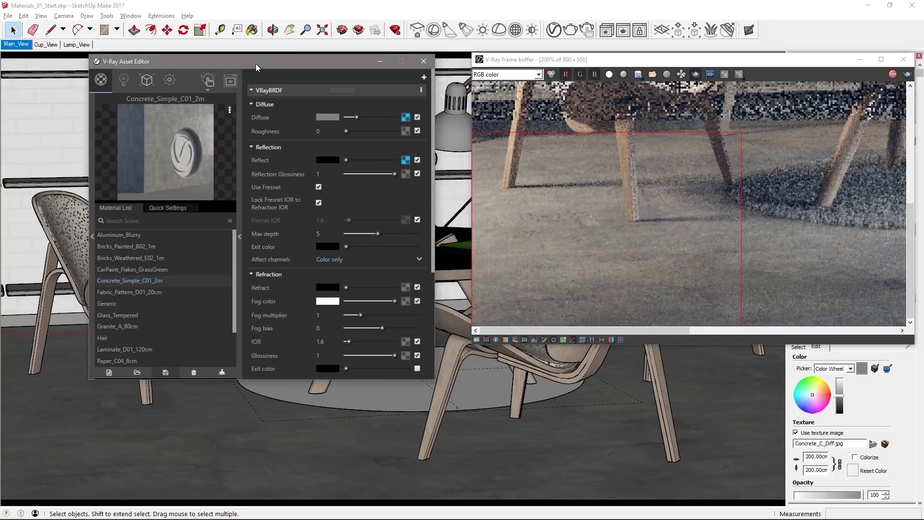
right_click(406, 161)
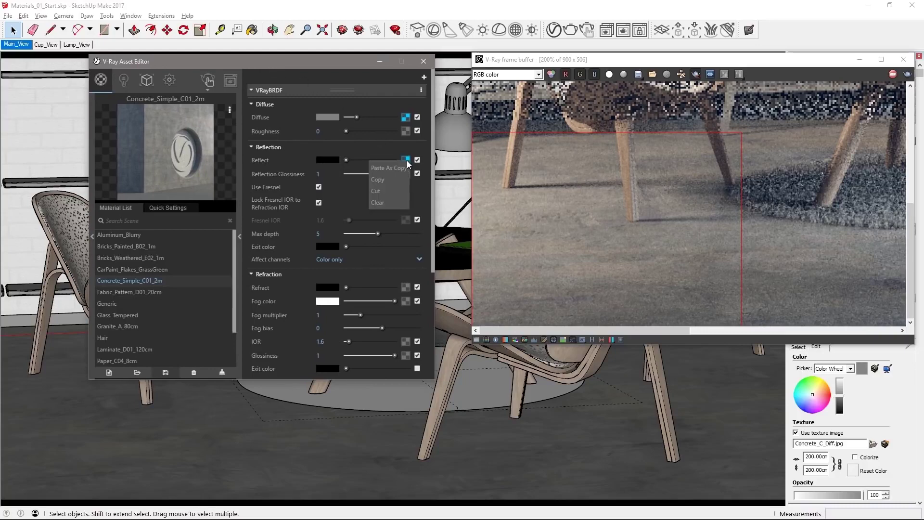
left_click(390, 191)
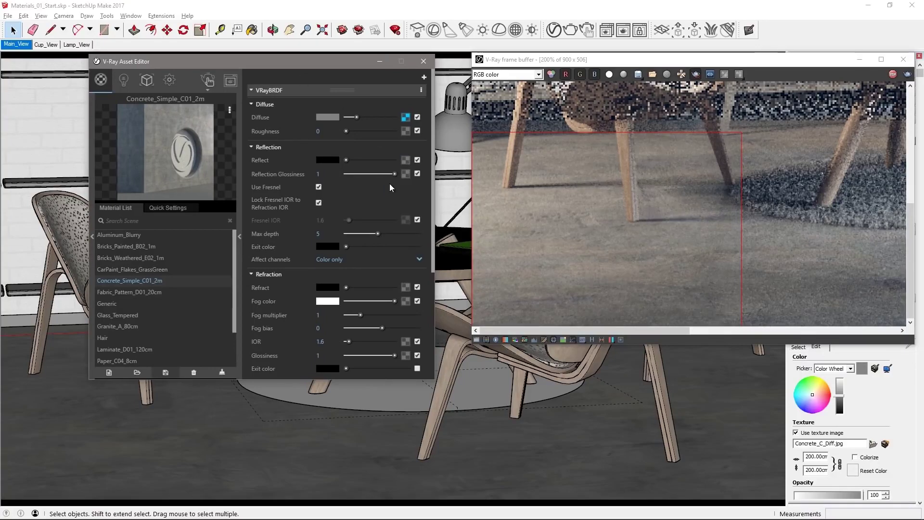
left_click(407, 160)
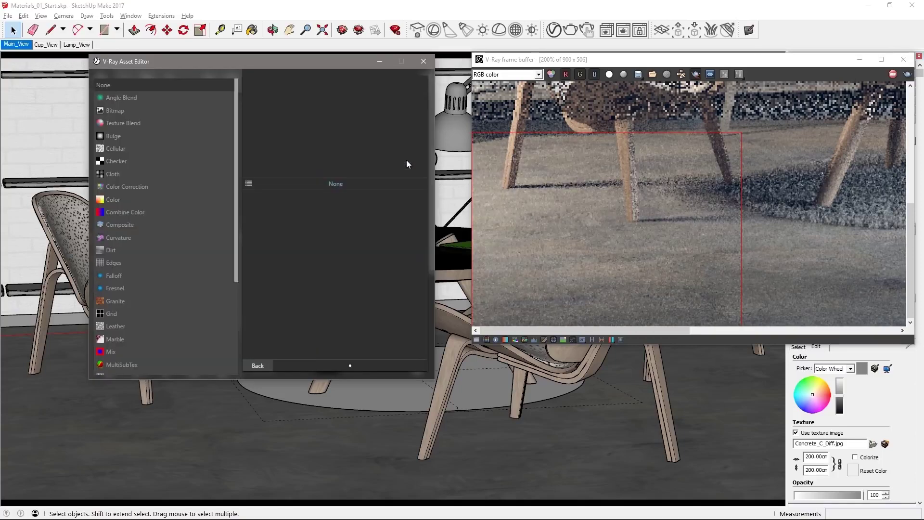
left_click(170, 186)
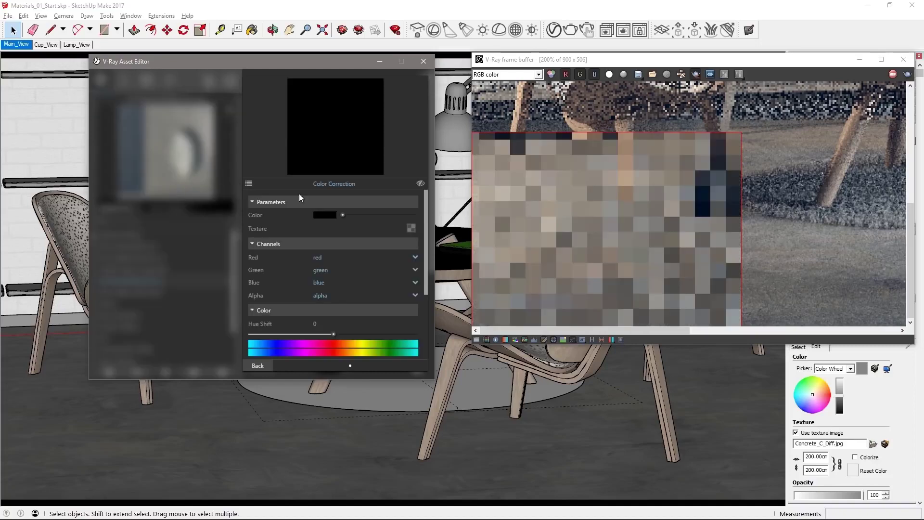
right_click(410, 231)
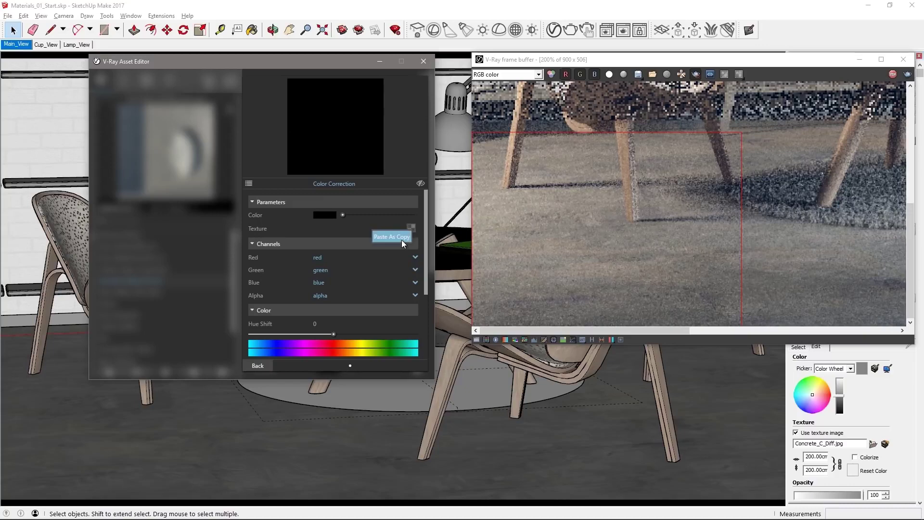
left_click(401, 237)
Step: Set the Color Correction's Brightness to 1 and Contrast to 3
left_click_drag(427, 262, 428, 348)
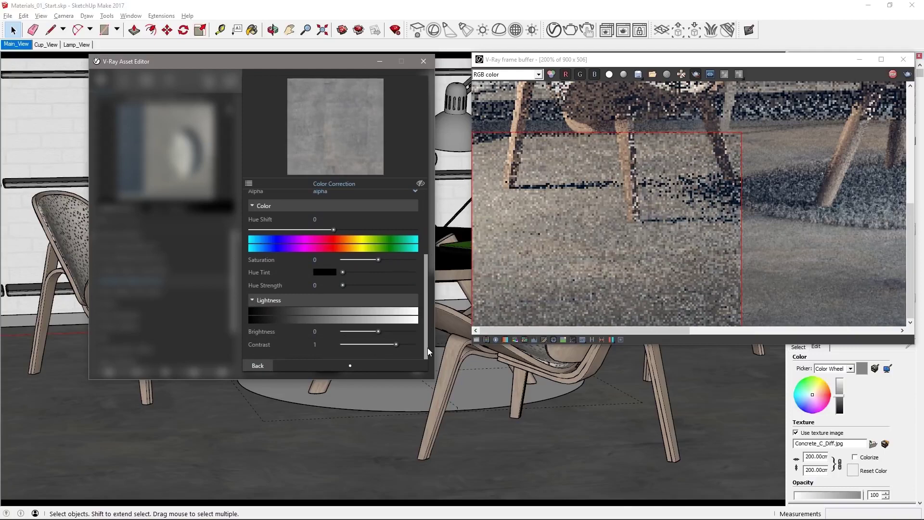
left_click(320, 332)
type("1")
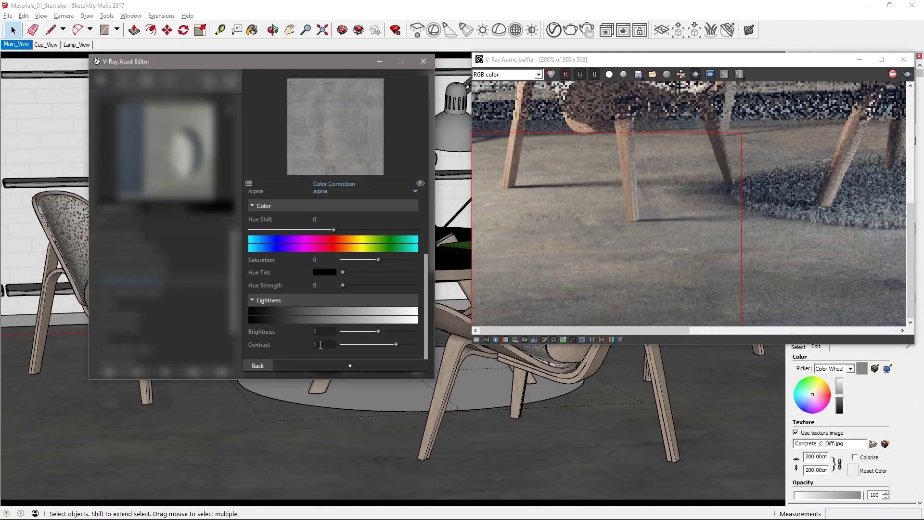
left_click(320, 345)
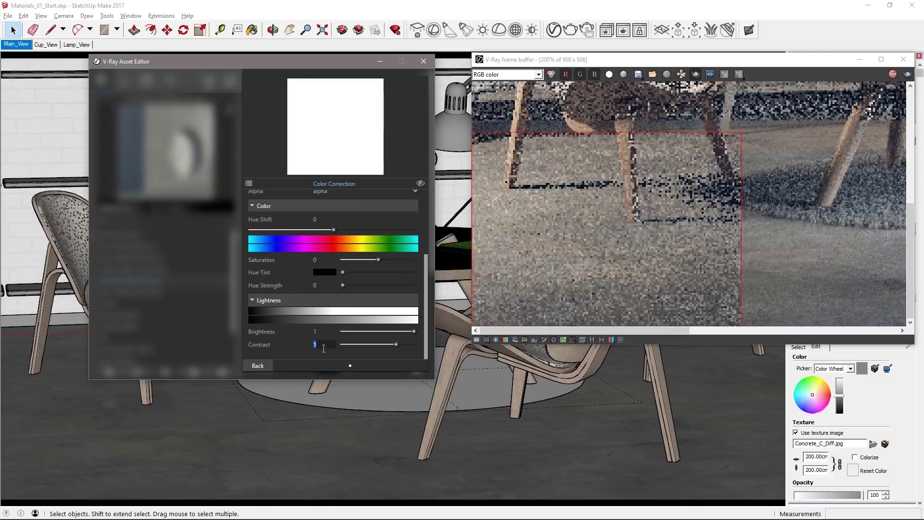
type("3")
key("Return")
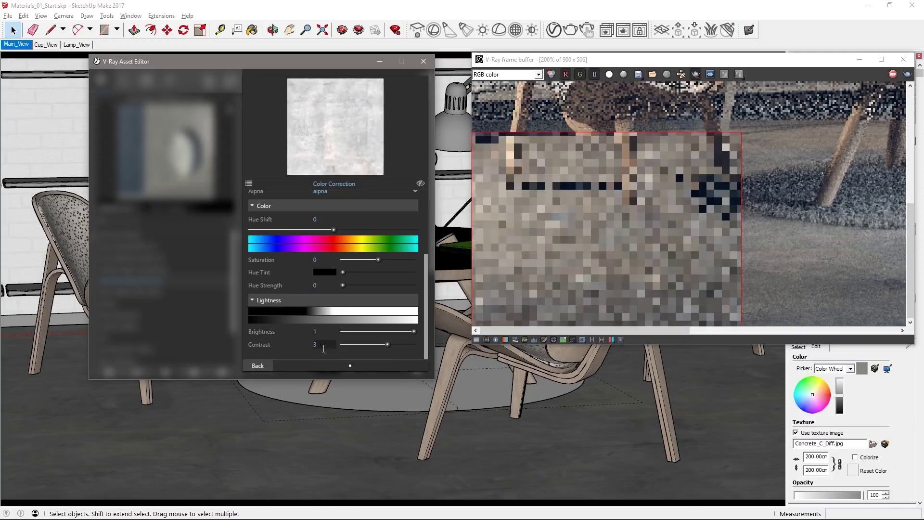
Step: Go back to the concrete's main settings, reset the frame buffer to 100%, and collapse the settings pane
left_click(267, 365)
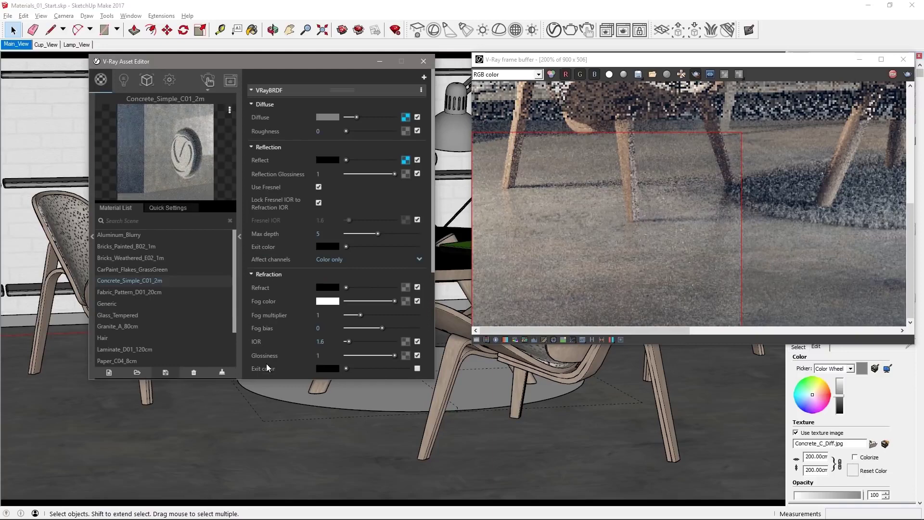
double_click(665, 212)
scroll(654, 205, "up", 2)
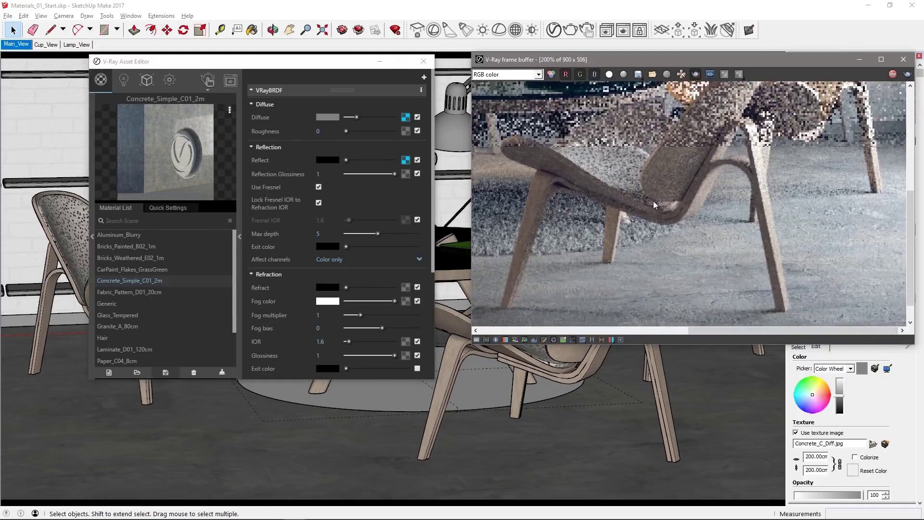
double_click(839, 278)
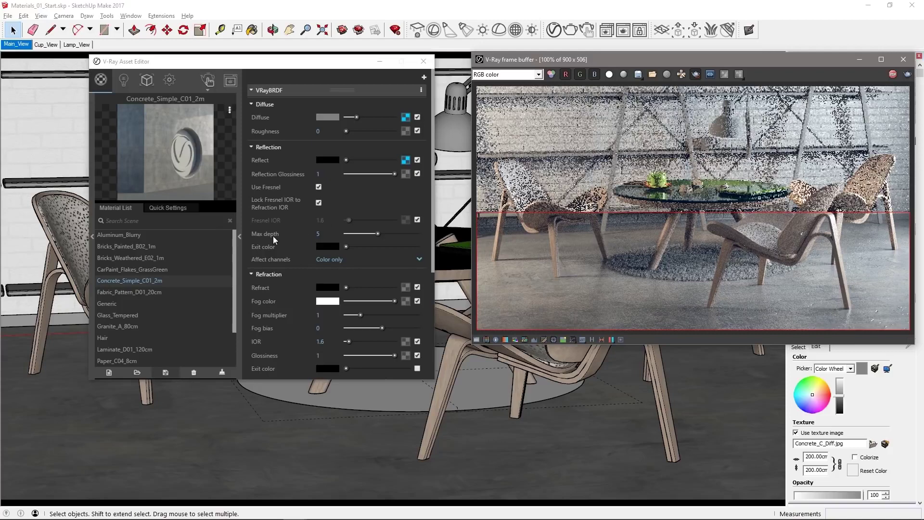
left_click(240, 236)
left_click_drag(154, 59, 266, 58)
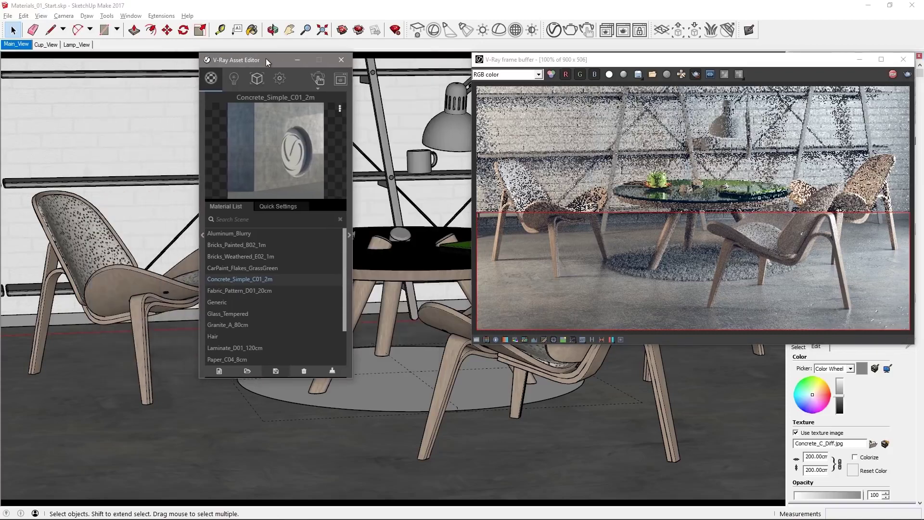
Step: Apply Flooring Parquet Geometric A01 from Wood & Laminate to the floor with texture width 120
left_click(203, 226)
left_click(51, 317)
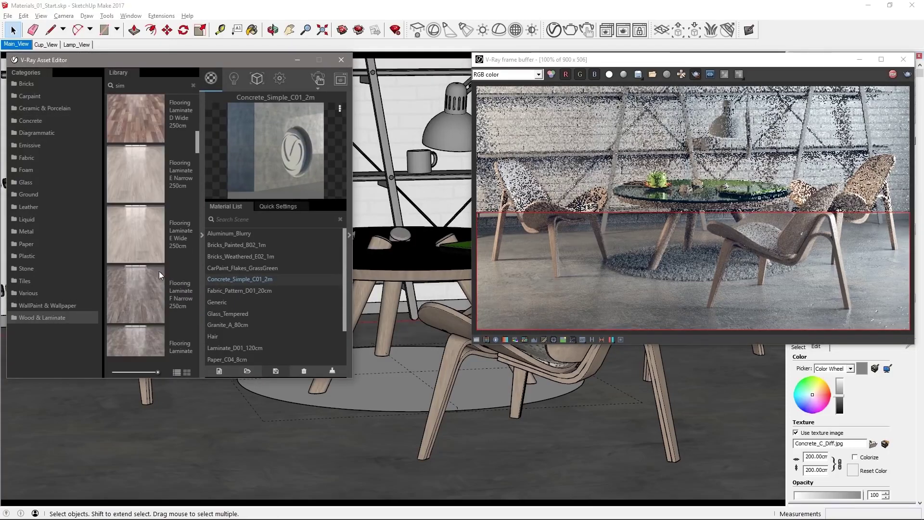
left_click_drag(197, 135, 197, 159)
double_click(120, 85)
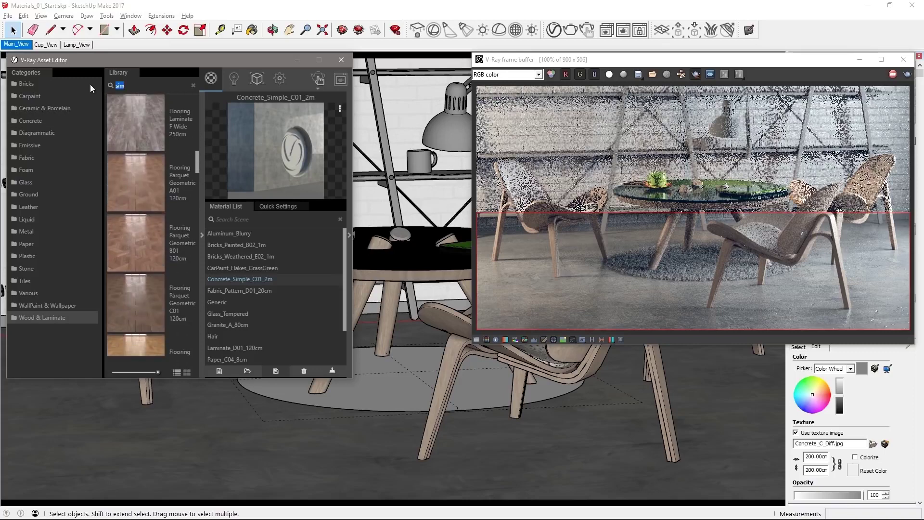
key("BackSpace")
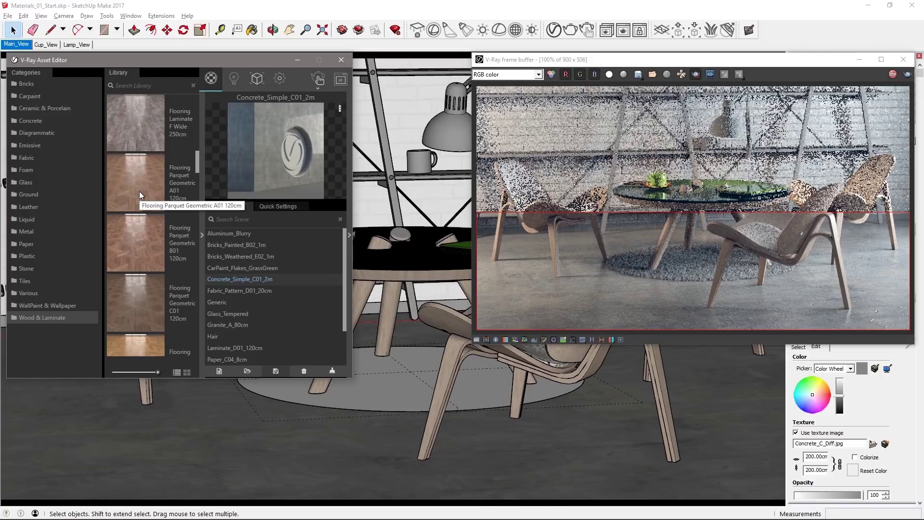
left_click_drag(140, 192, 276, 285)
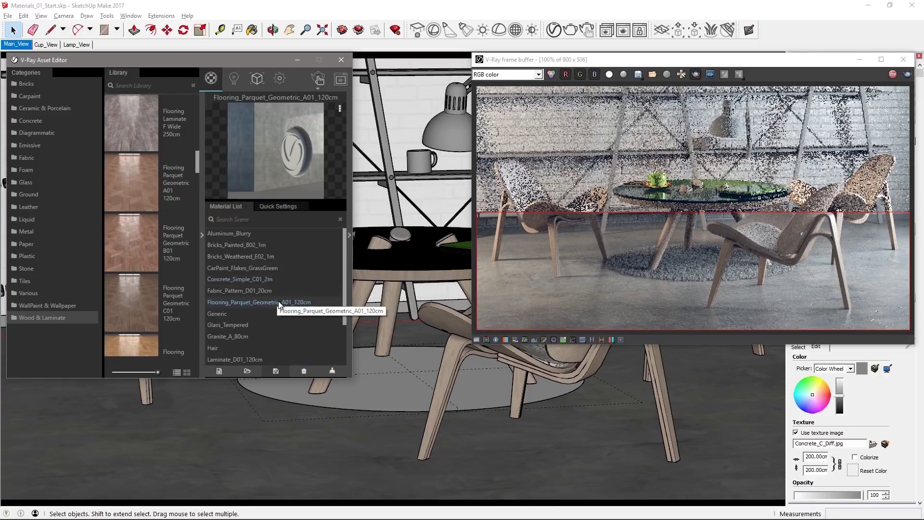
right_click(278, 302)
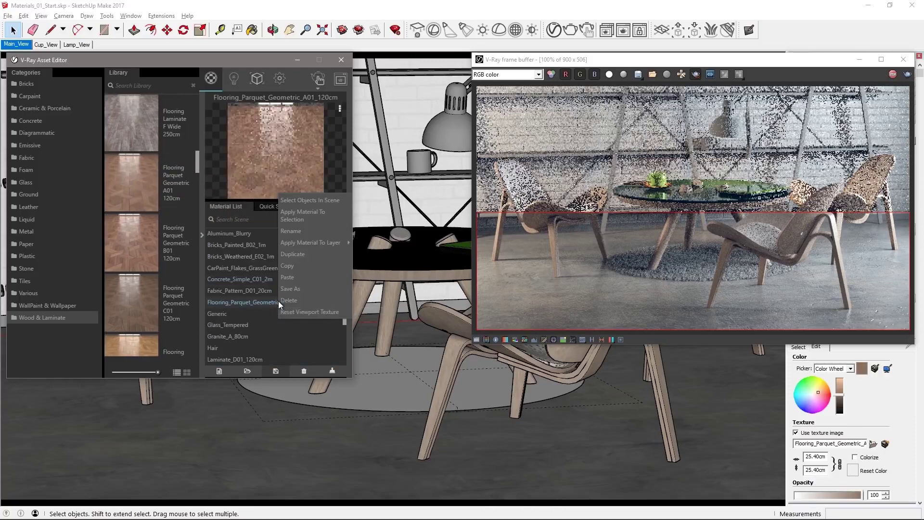
left_click(302, 215)
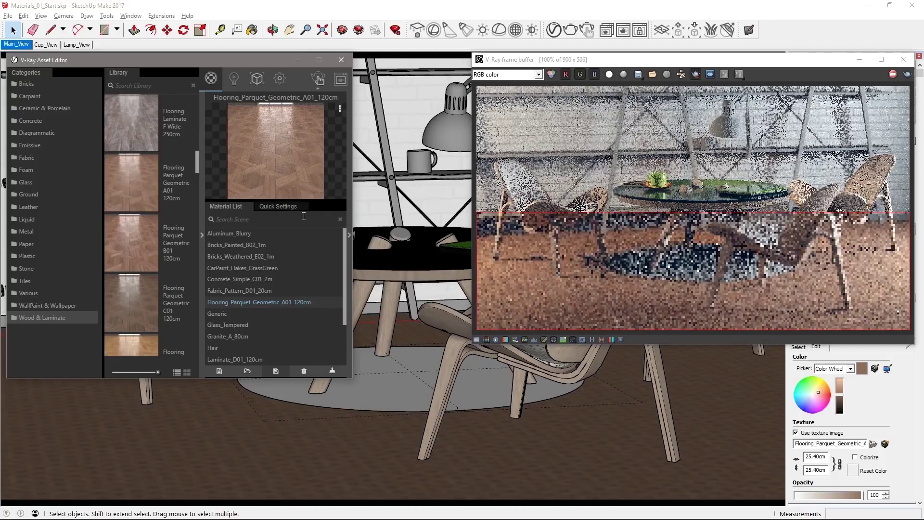
double_click(815, 456)
type("120")
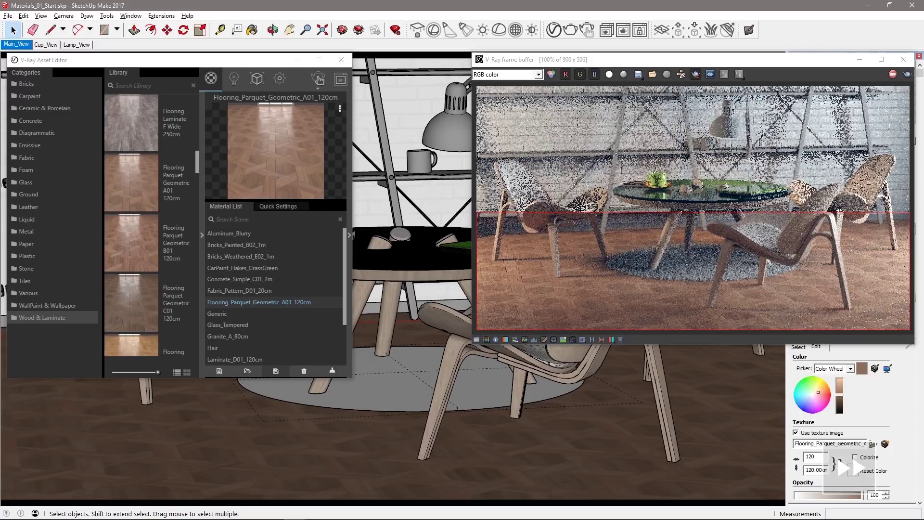
Step: Limit rendering to a region around the right chair and zoom in on it
left_click_drag(785, 215, 904, 337)
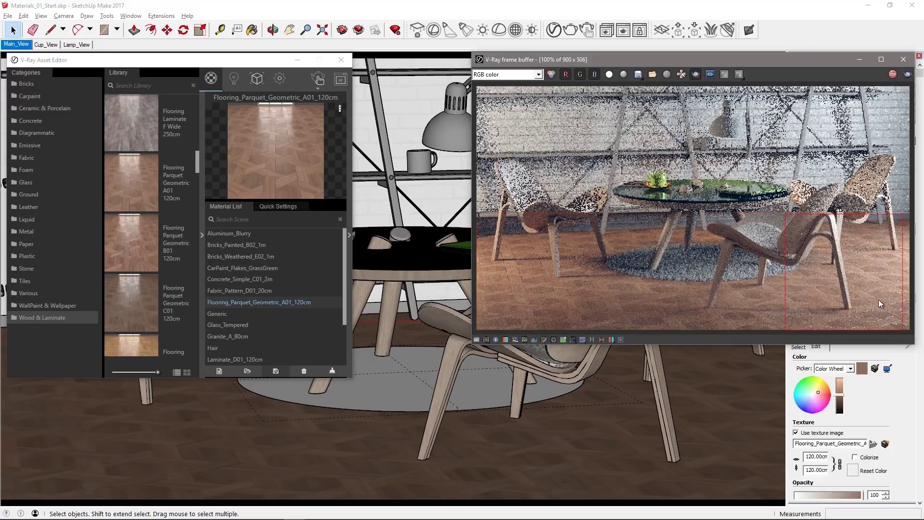
scroll(879, 299, "up", 2)
middle_click_drag(839, 261, 768, 189)
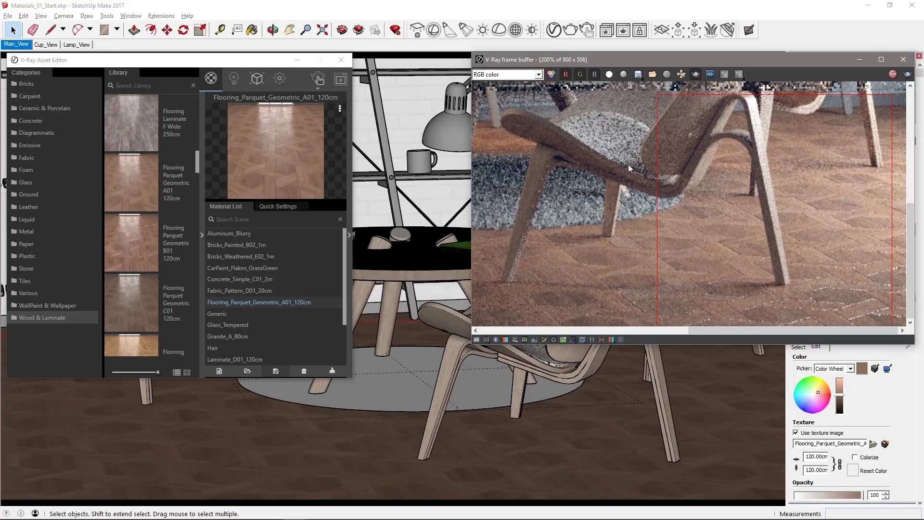
Step: Set the parquet material's Bump map Multiplier to 0.2
left_click(201, 235)
left_click(350, 235)
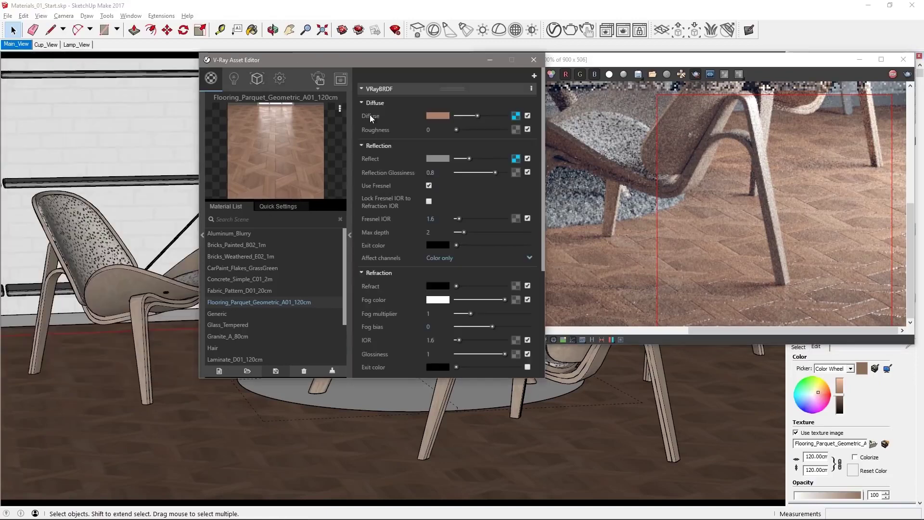
left_click_drag(402, 59, 304, 57)
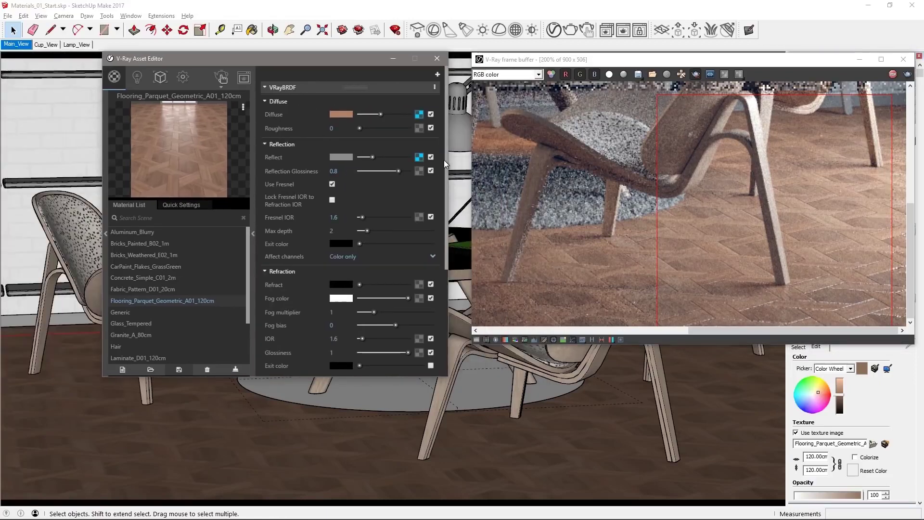
left_click_drag(444, 160, 440, 327)
left_click(284, 371)
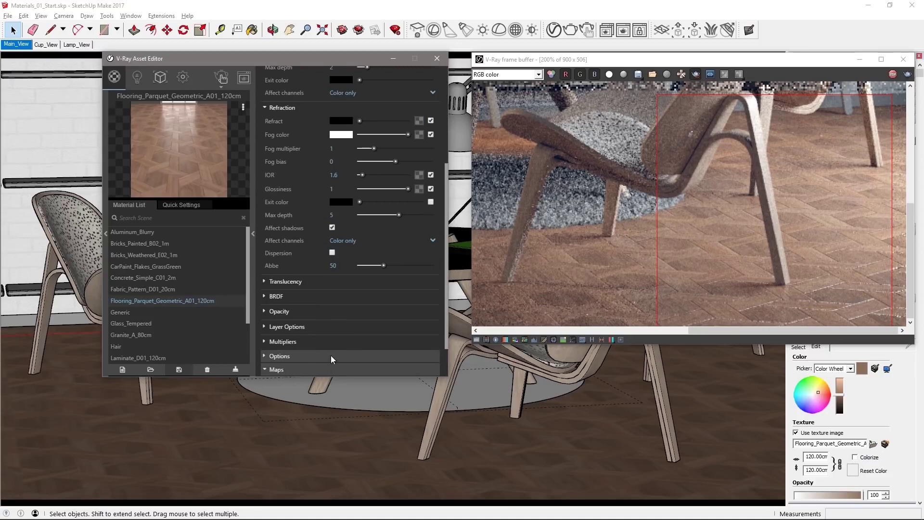
scroll(345, 349, "down", 1)
left_click(272, 338)
scroll(279, 329, "down", 1)
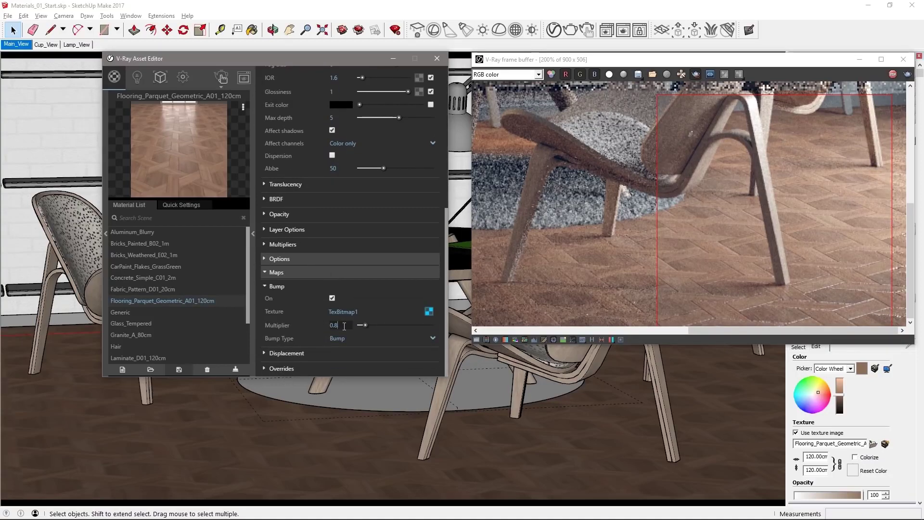
key("Return")
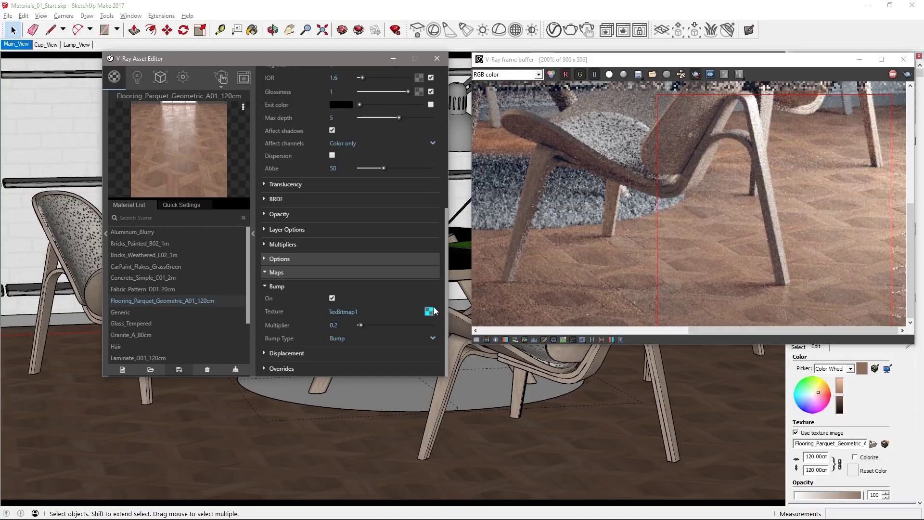
Step: Add a Reflection layer to the parquet material and set its filter to a mid grey
left_click_drag(446, 311, 447, 164)
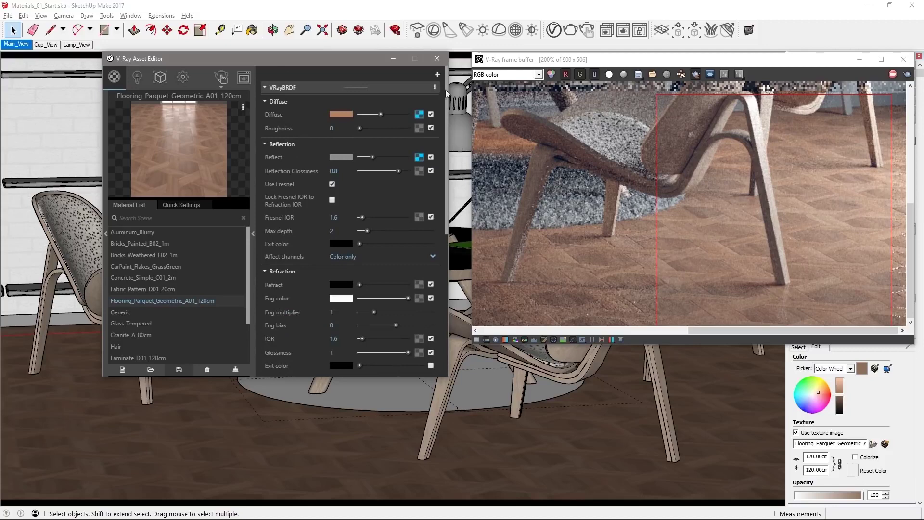
left_click(437, 75)
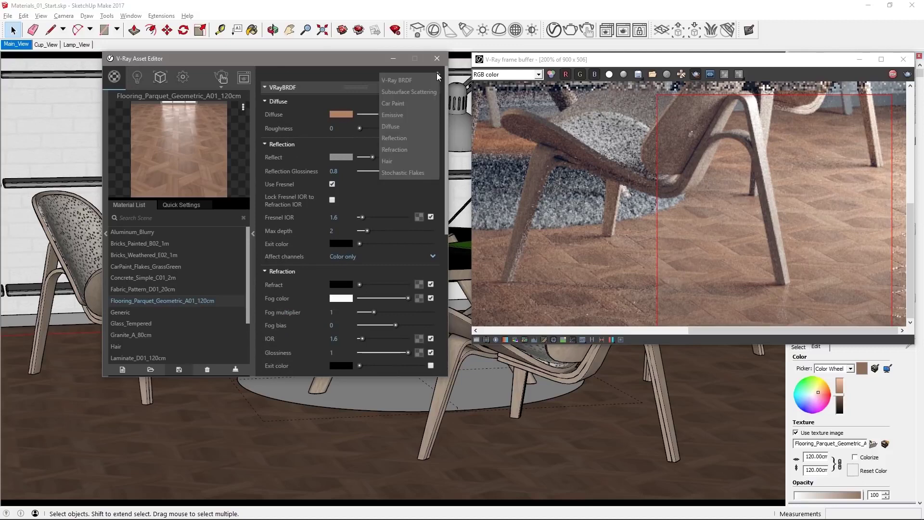
left_click(420, 138)
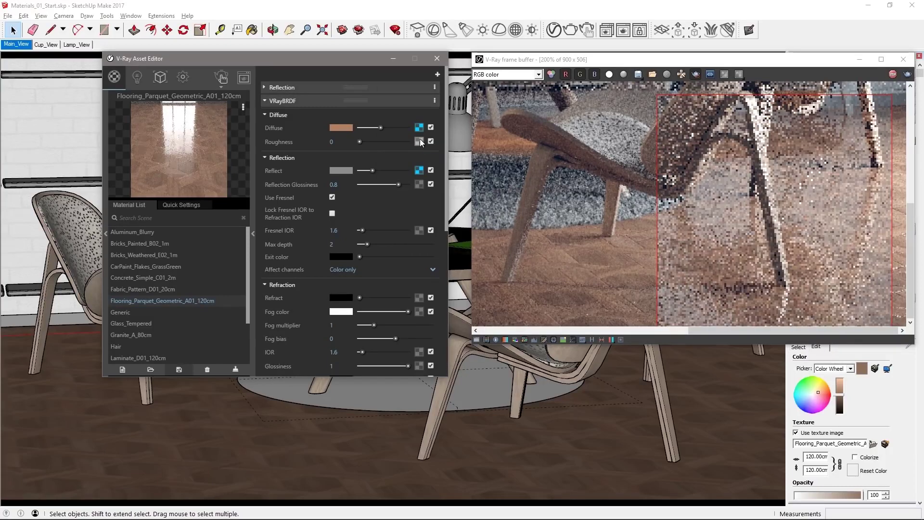
left_click(278, 87)
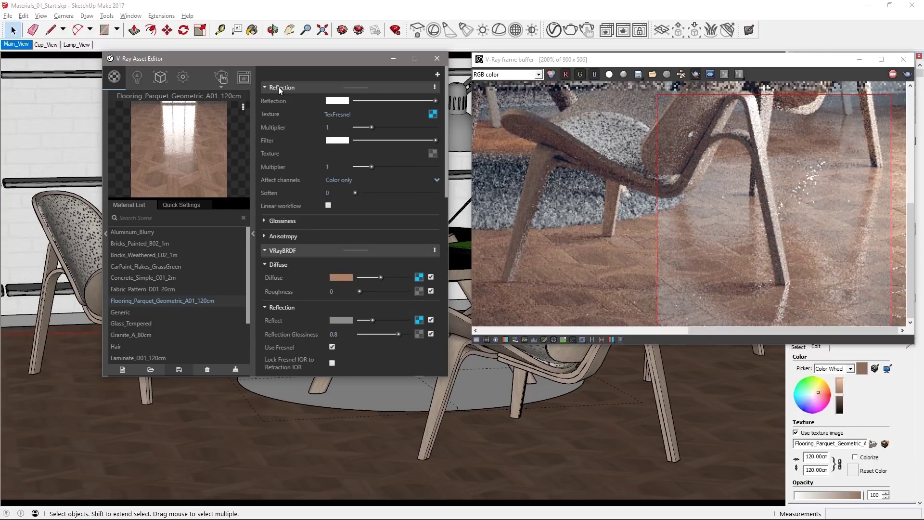
left_click(396, 140)
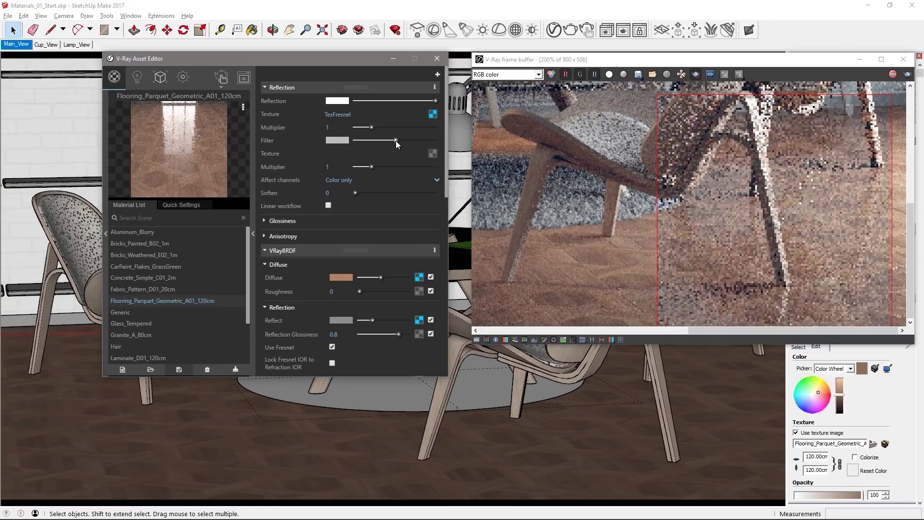
left_click_drag(396, 140, 390, 141)
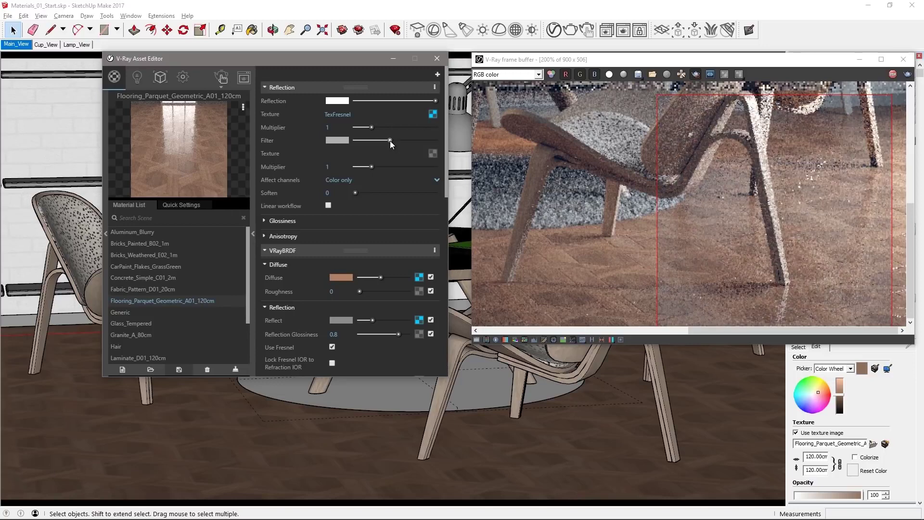
Step: Render only the floor strip, brighten the reflection filter slightly, then set the region over the table
left_click(516, 214)
scroll(516, 213, "down", 2)
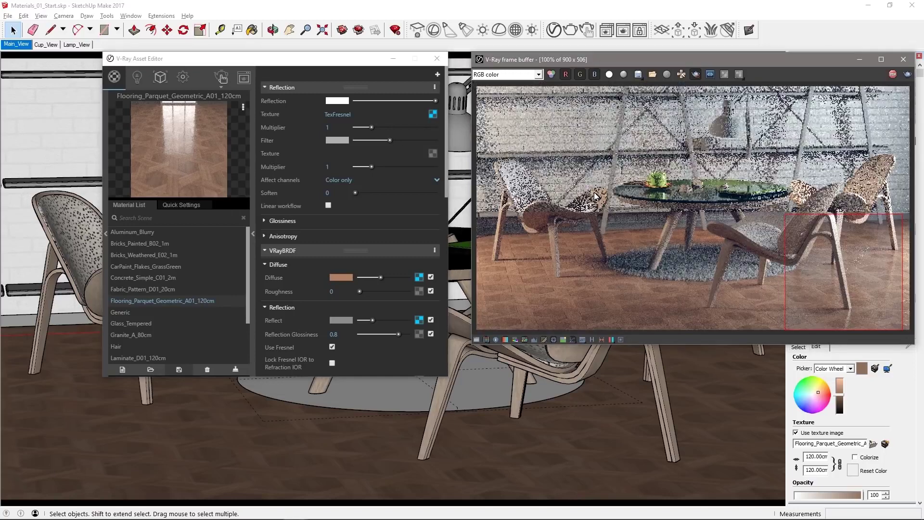
left_click_drag(476, 224, 911, 332)
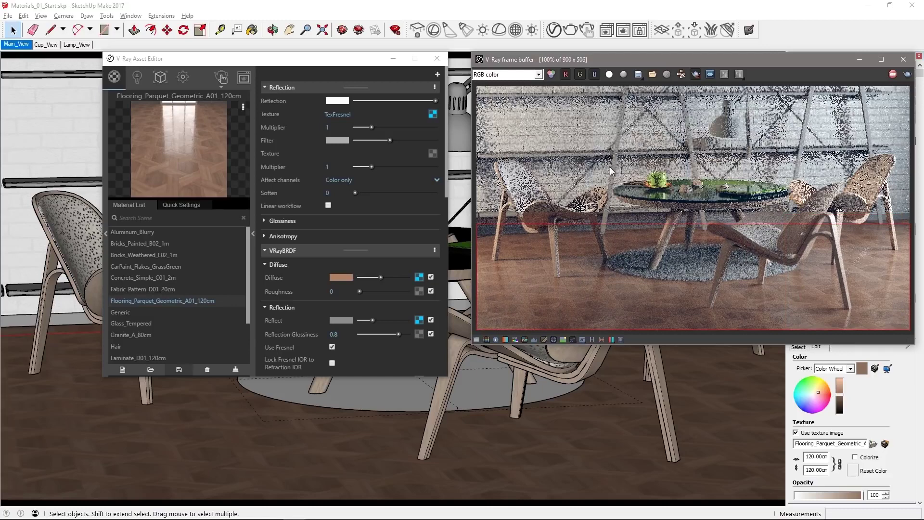
left_click_drag(389, 141, 397, 140)
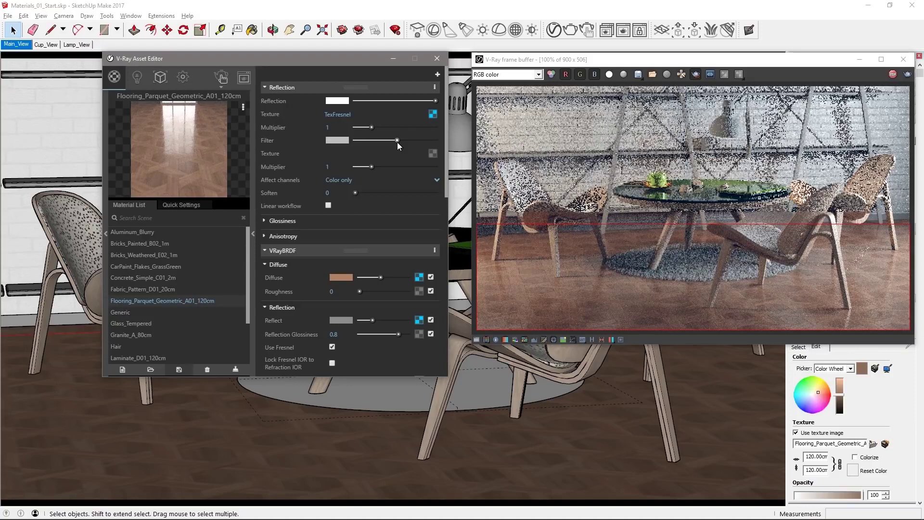
left_click_drag(593, 236, 706, 88)
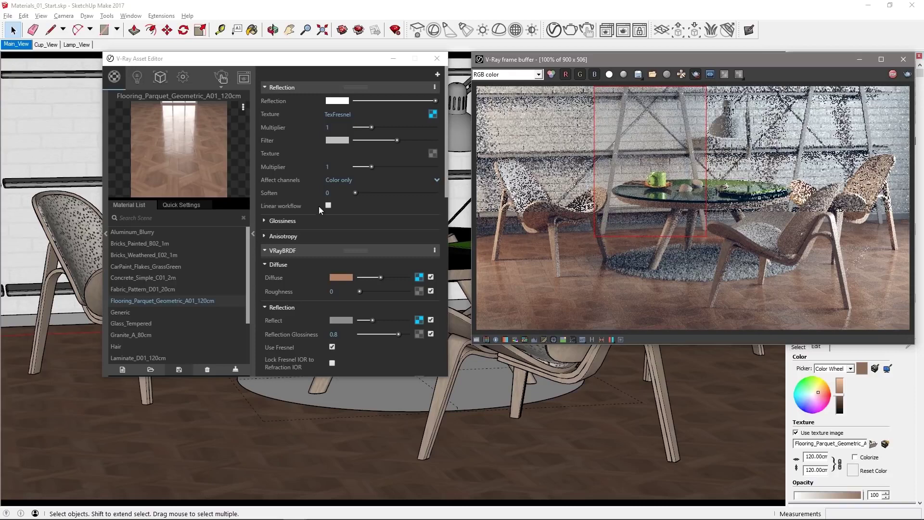
Step: Brighten the Generic material's diffuse colour and give it a light grey reflection
left_click(116, 314)
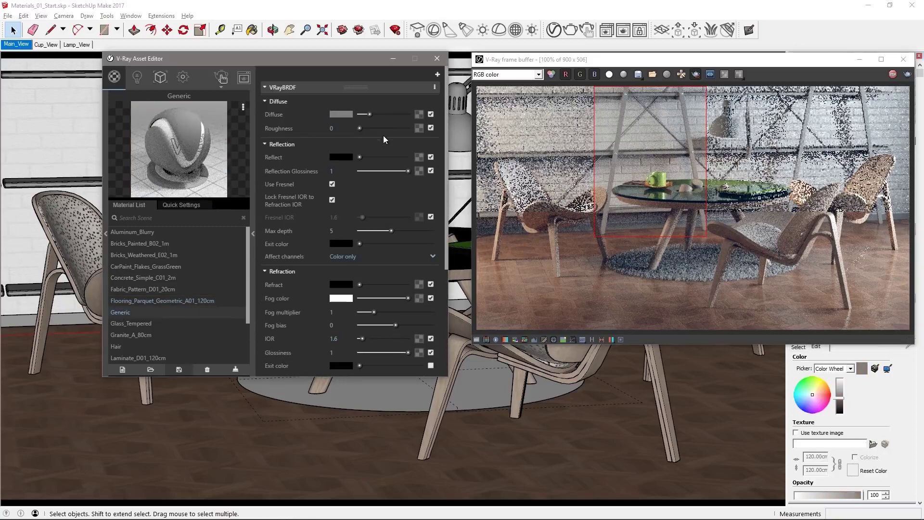
left_click(388, 114)
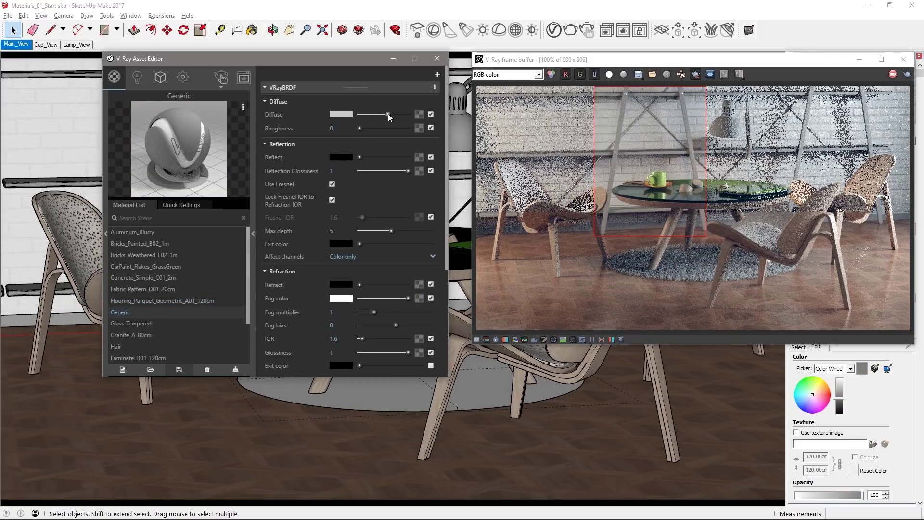
left_click(388, 157)
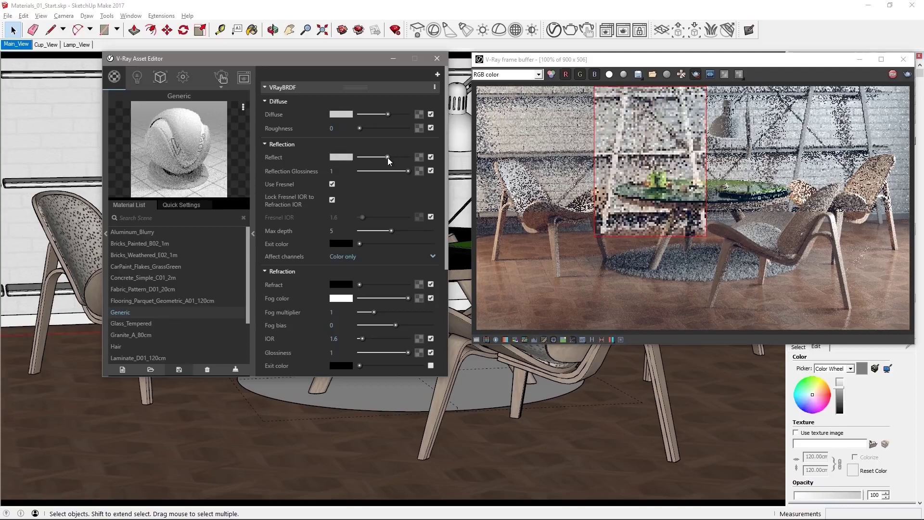
Step: Set Generic's reflection glossiness to 0.85 and max depth to 2, then clear the render region
left_click(337, 172)
type("0.")
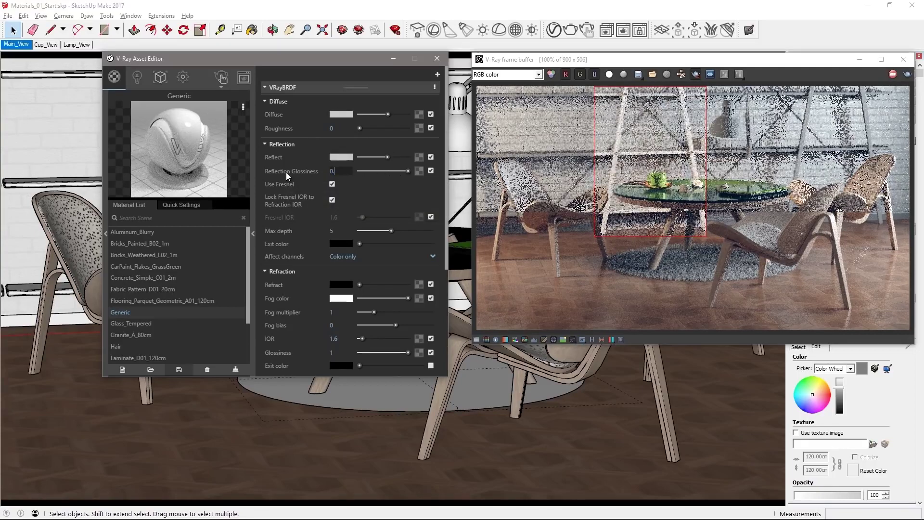
type("85")
key("Return")
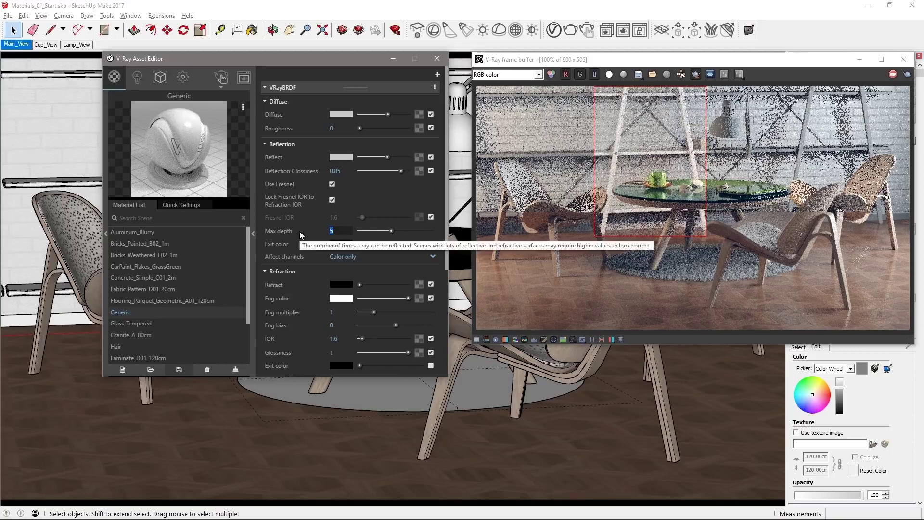
type("2")
key("Return")
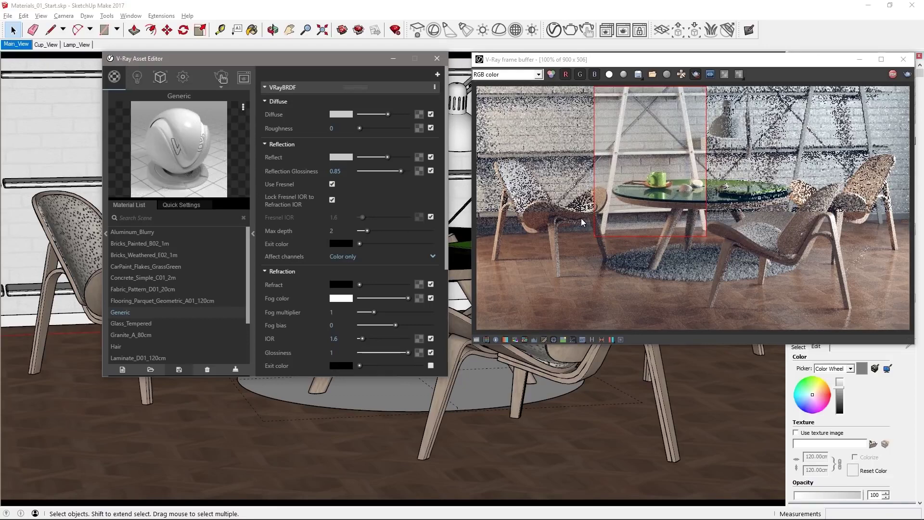
left_click(696, 76)
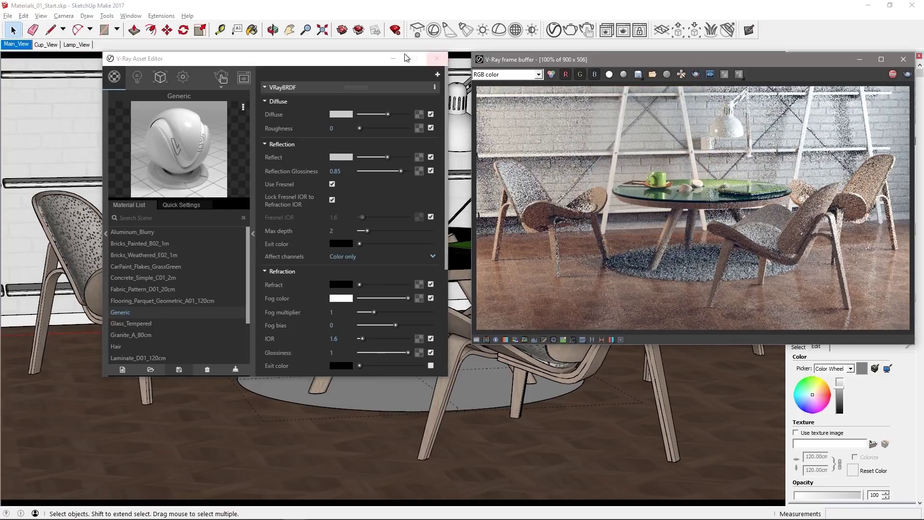
left_click_drag(332, 65, 246, 69)
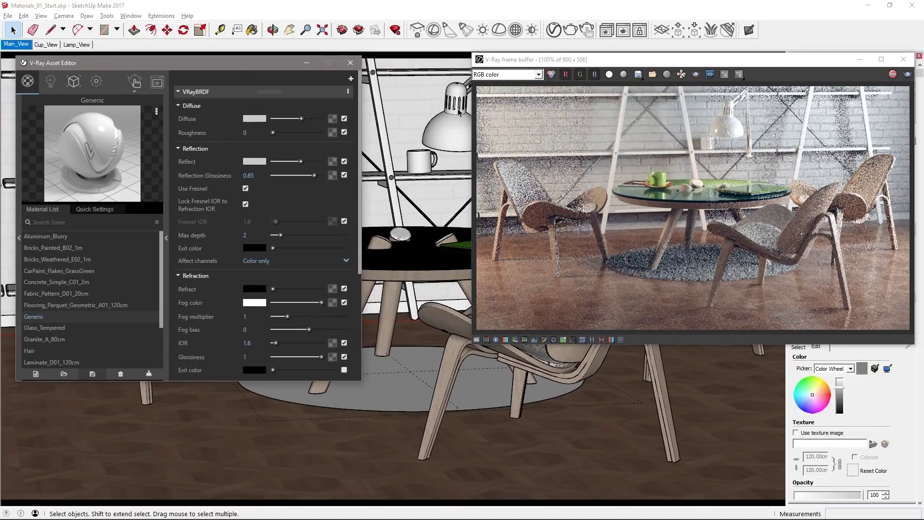
Step: Select the desk lamp and create a new Generic material, Generic1
left_click(450, 134)
left_click(450, 135)
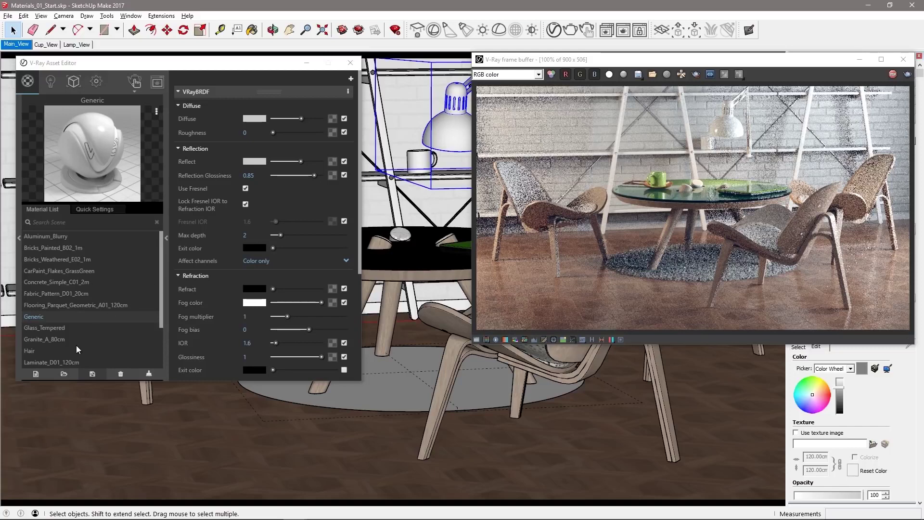
left_click(39, 375)
left_click(38, 375)
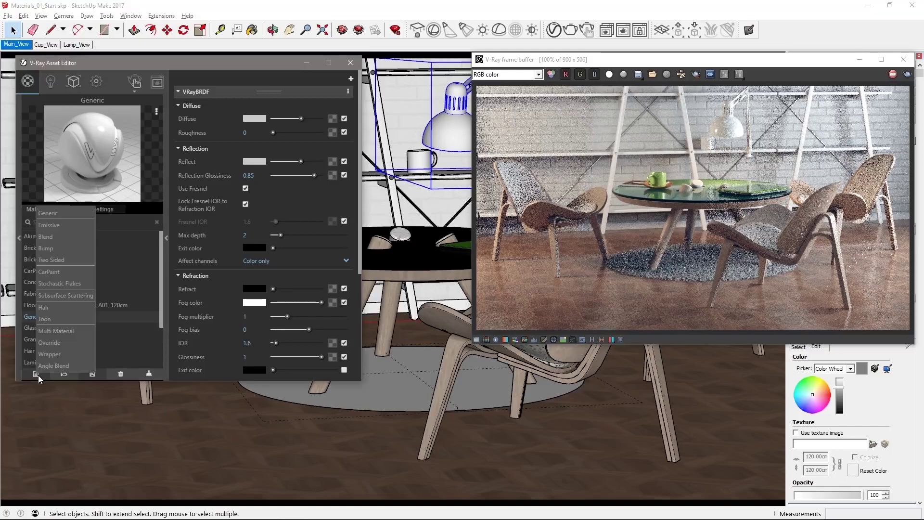
left_click(56, 215)
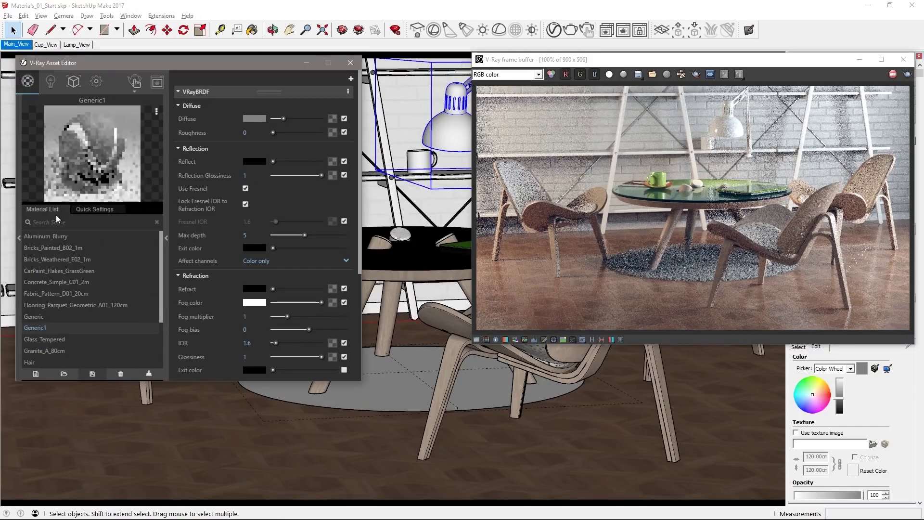
right_click(48, 331)
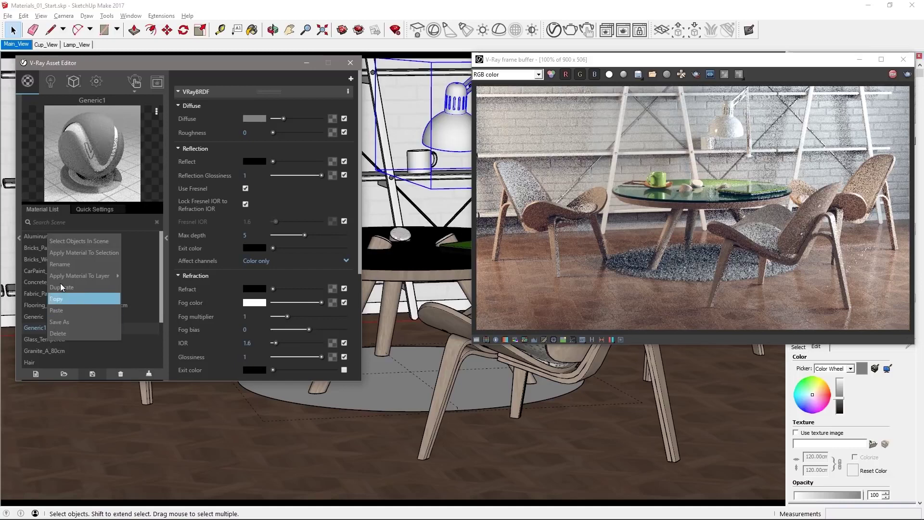
left_click(71, 255)
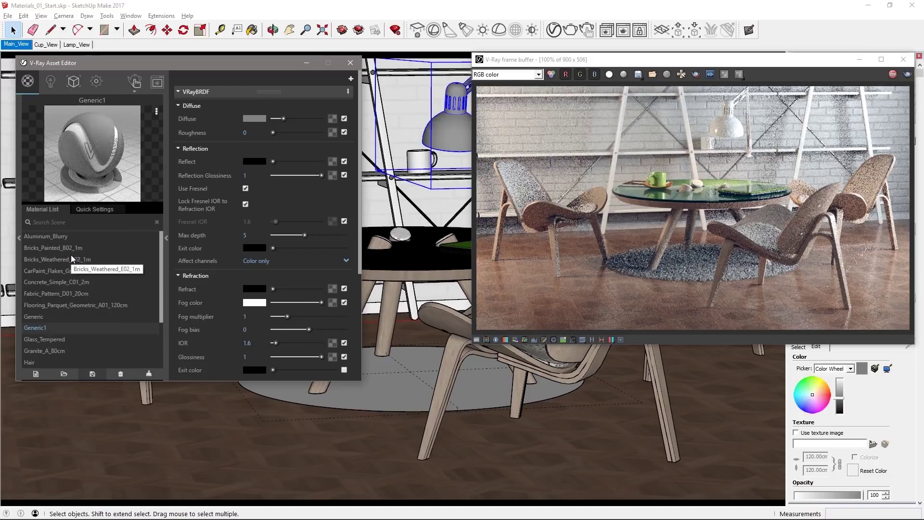
Step: Switch to the Lamp_View scene and render only the region around the lamp shade
left_click(76, 45)
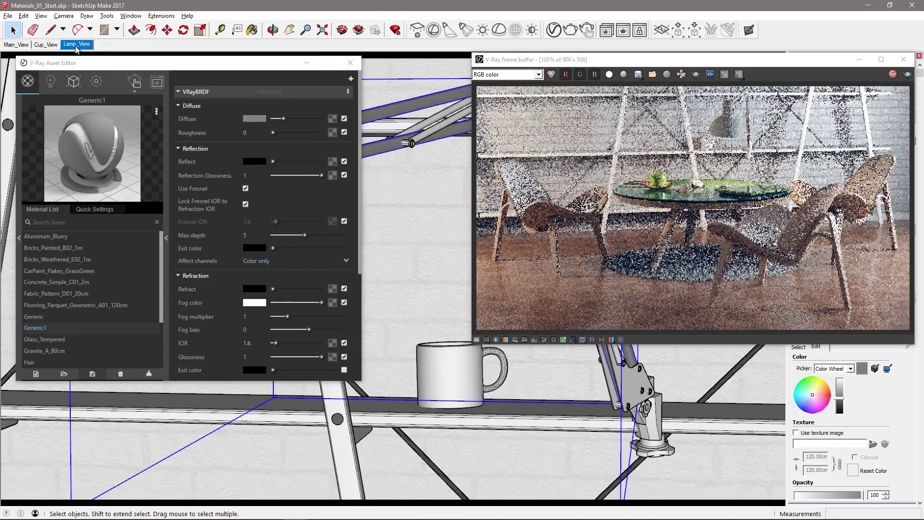
left_click(695, 74)
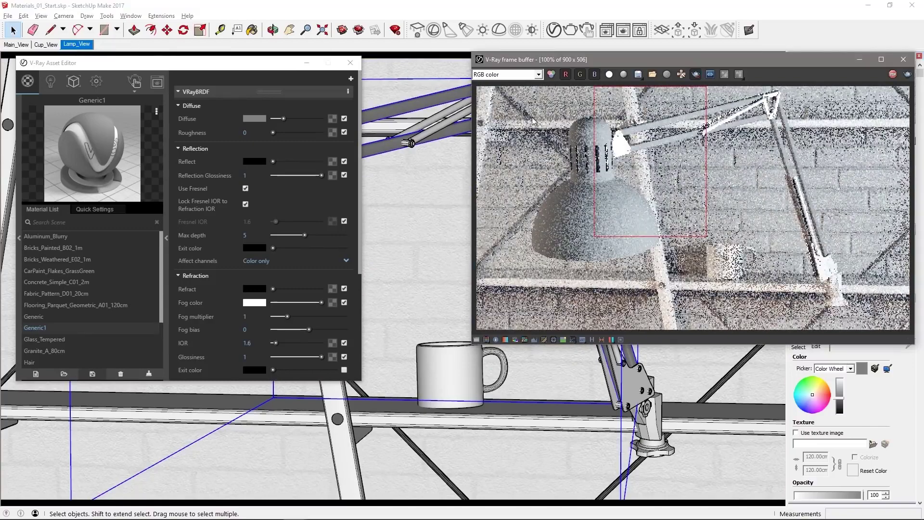
left_click_drag(529, 117, 672, 270)
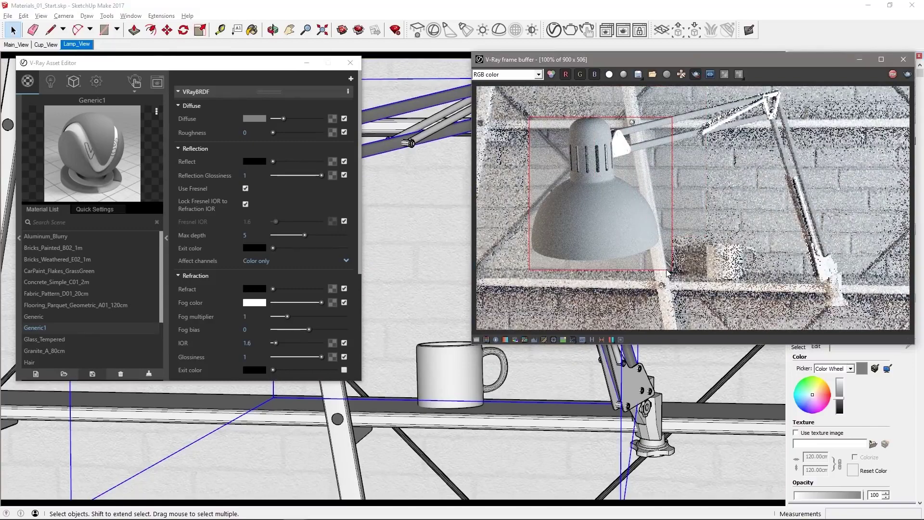
Step: Make Generic1's diffuse colour green and copy it onto the reflection colour
left_click(256, 119)
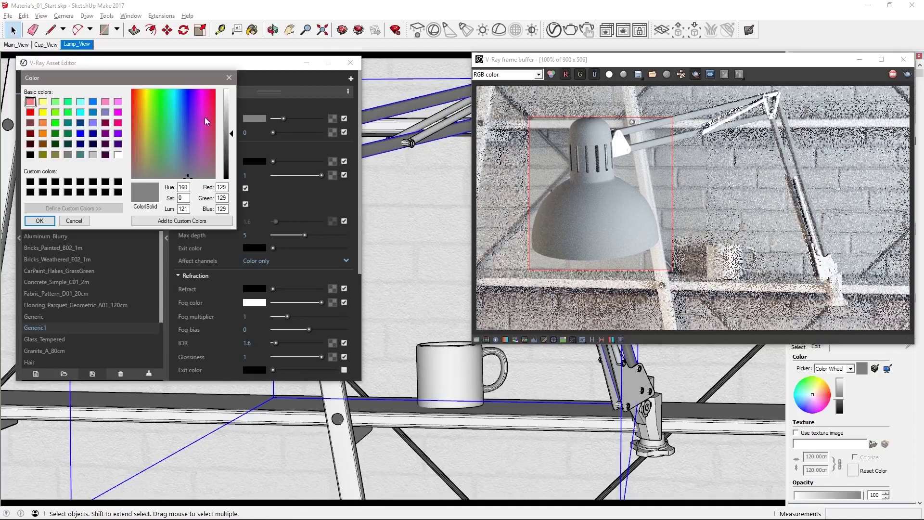
left_click(149, 151)
left_click(230, 146)
left_click(148, 140)
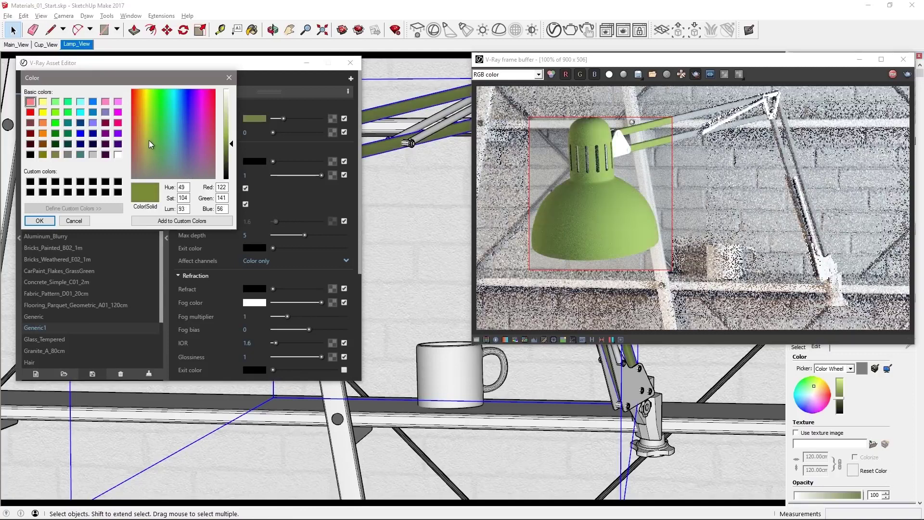
left_click(230, 152)
left_click(40, 220)
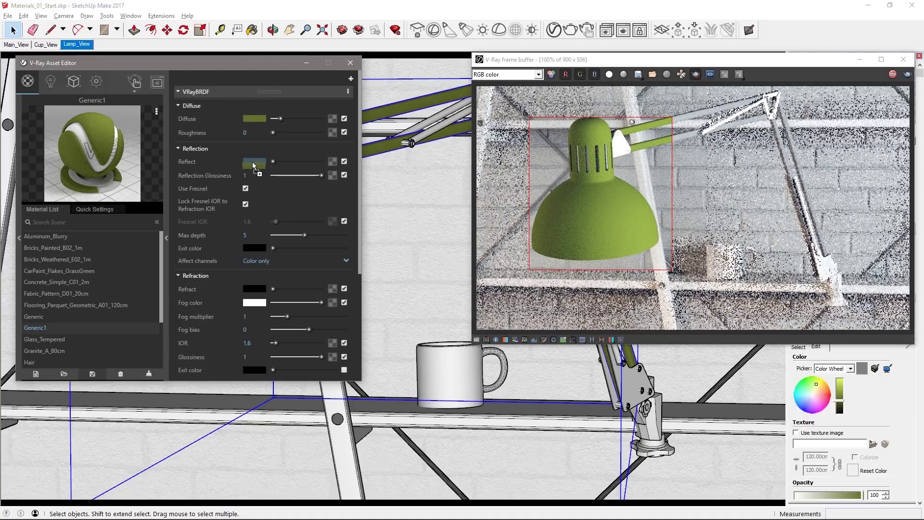
left_click_drag(252, 161, 252, 161)
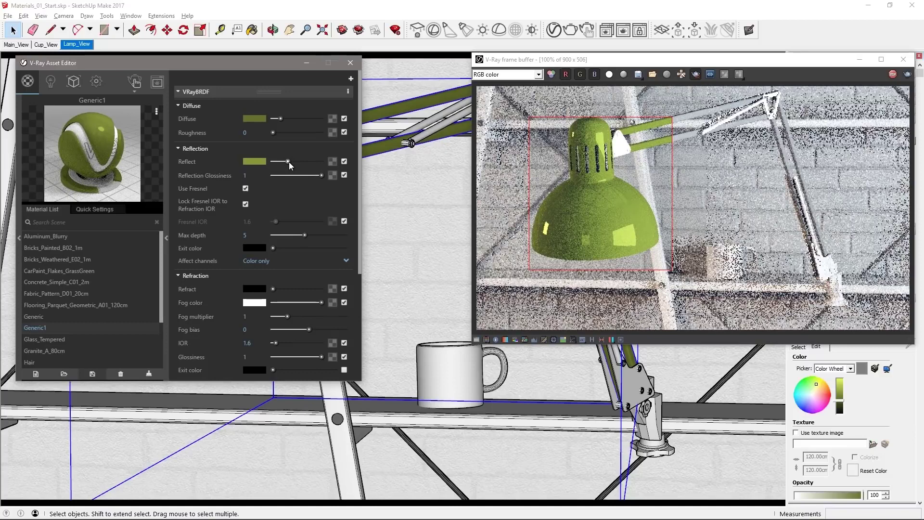
Step: Set reflection glossiness to 0.7 and an unlocked Fresnel IOR of 1.9
double_click(251, 175)
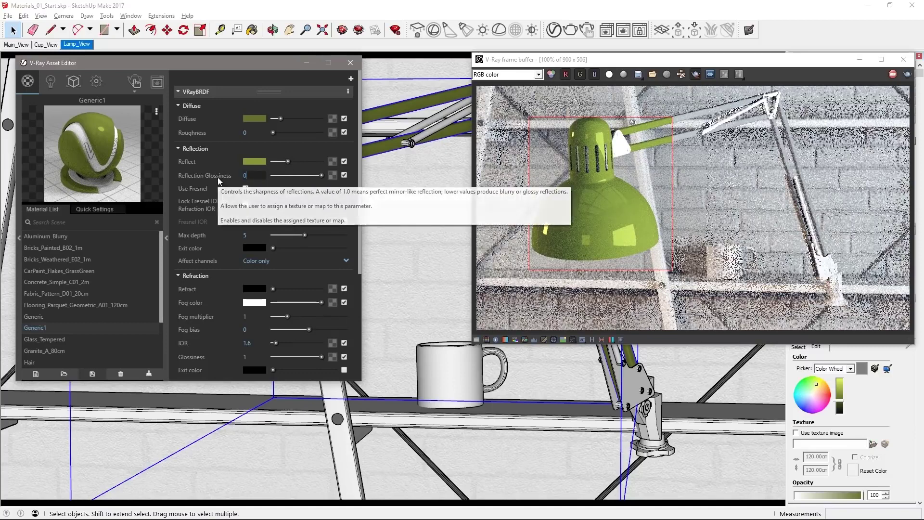
type("0.7")
key("Return")
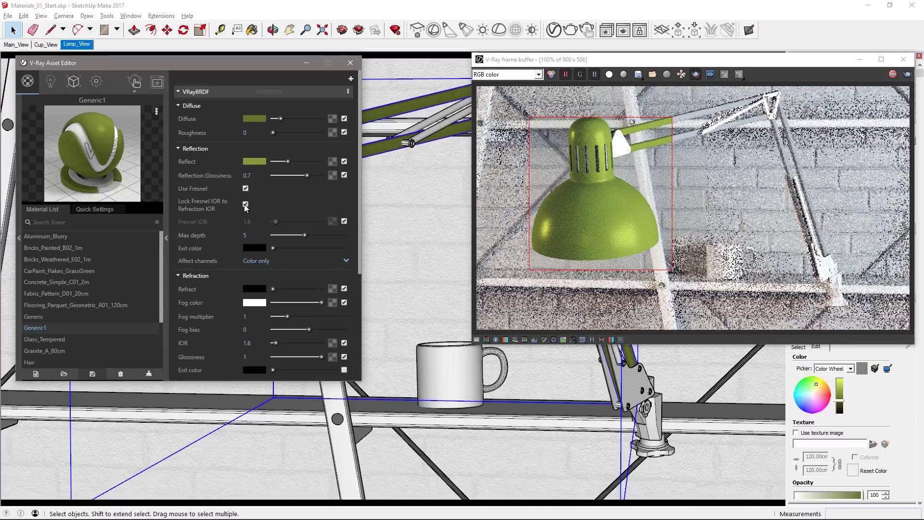
left_click(245, 204)
key("Tab")
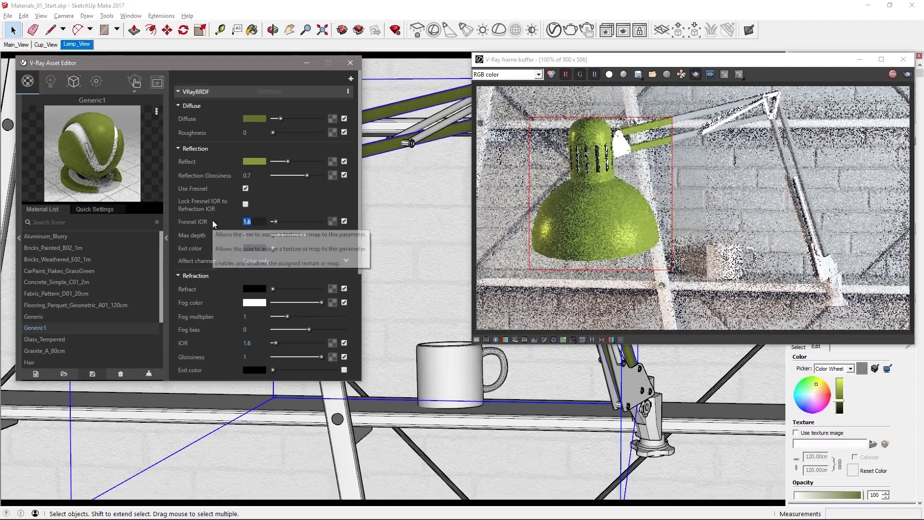
type("1.9")
key("Return")
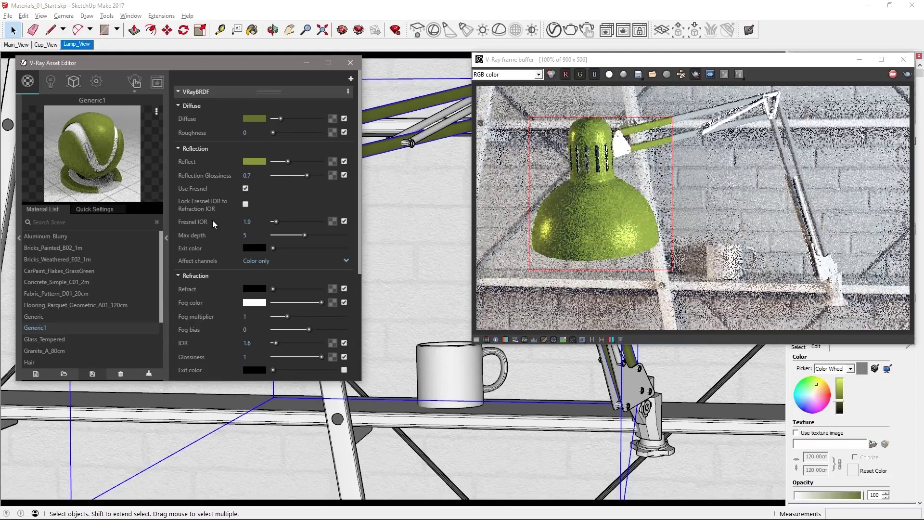
Step: Add a Reflection layer with a grey filter and render the whole frame again
left_click(351, 79)
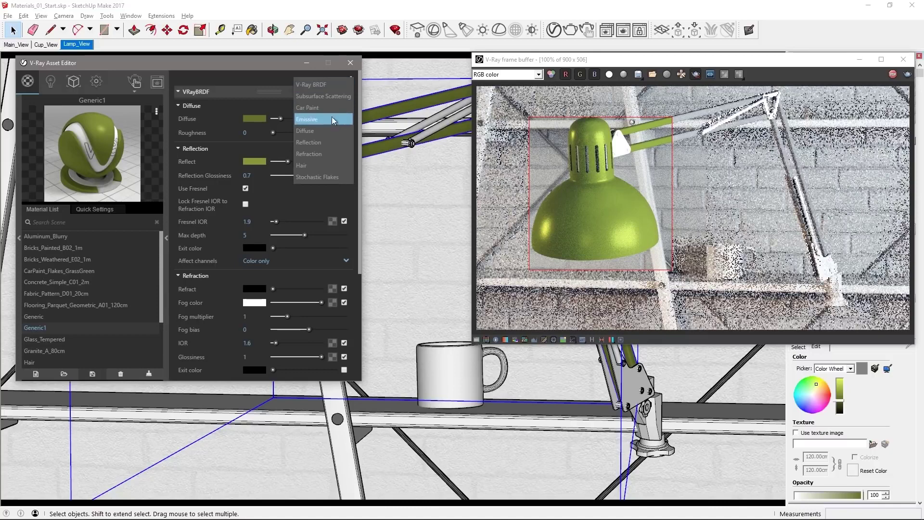
left_click(327, 142)
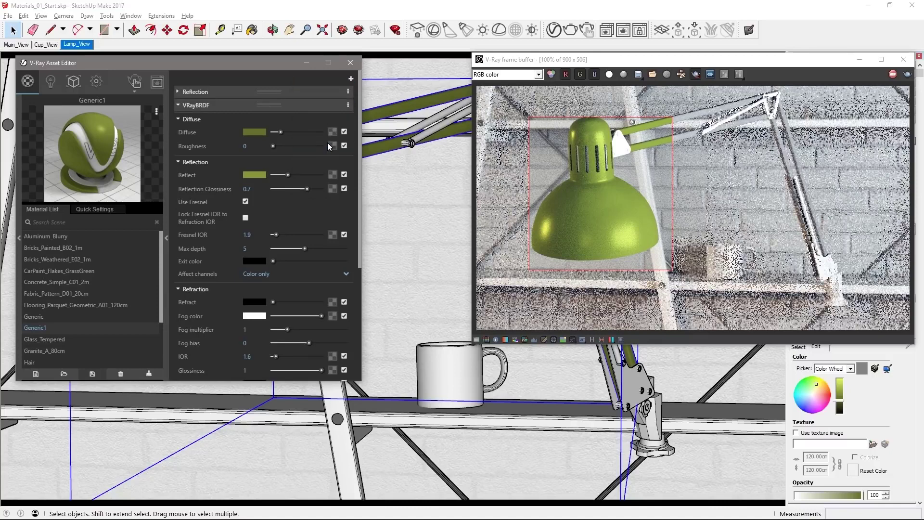
left_click(180, 91)
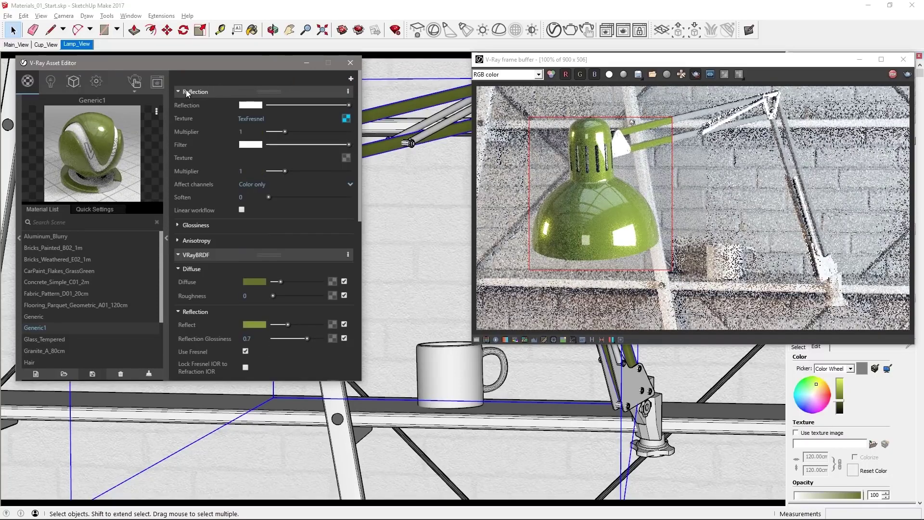
left_click(304, 146)
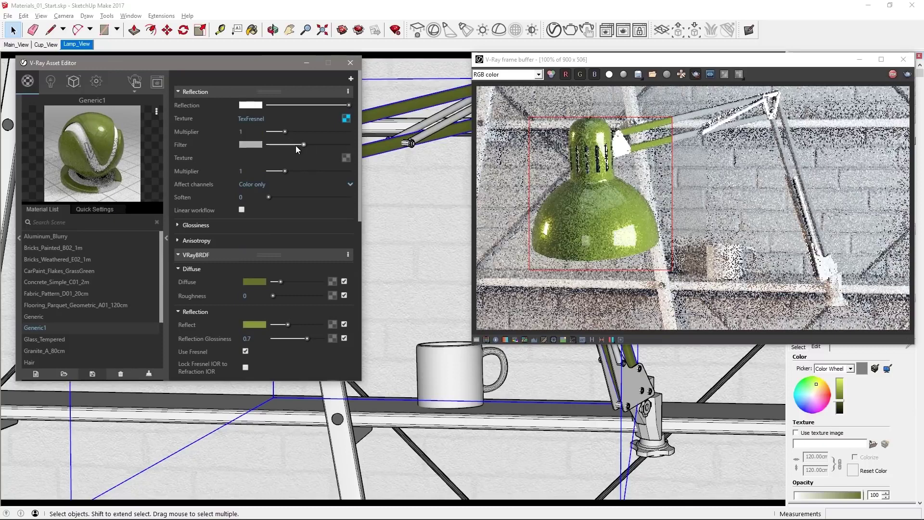
left_click(697, 76)
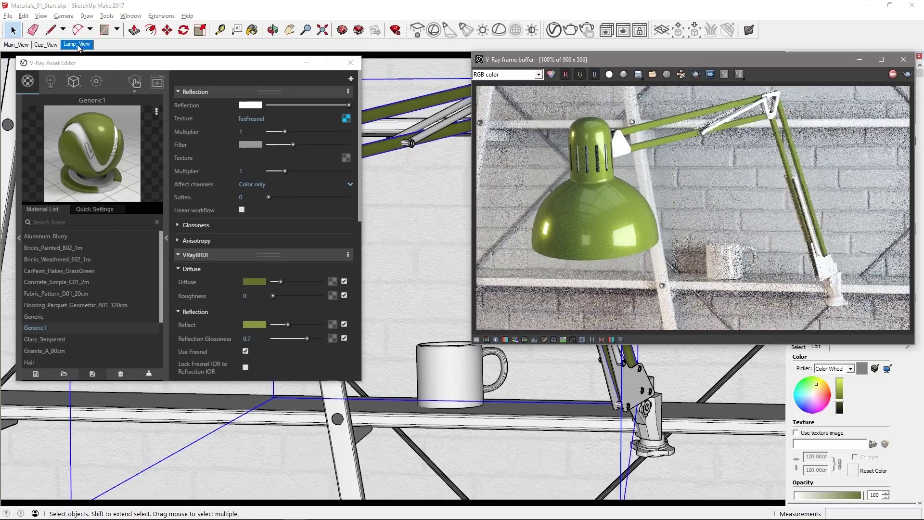
Step: Switch to the Main_View scene and show the frame buffer's color corrections panel
left_click(16, 44)
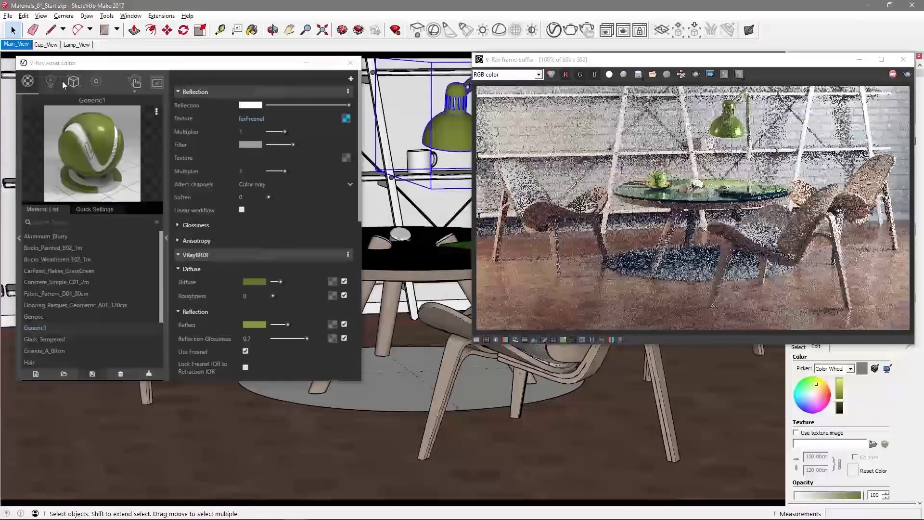
left_click(167, 199)
left_click_drag(712, 66, 600, 65)
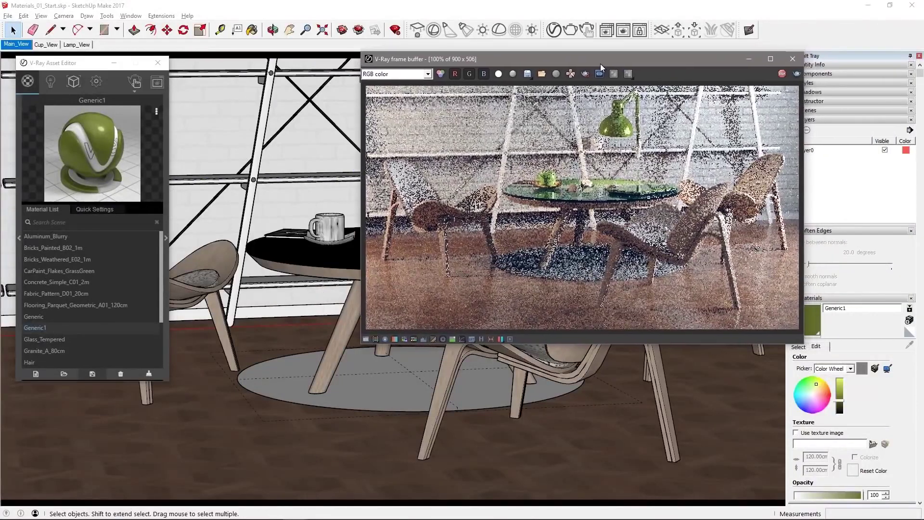
left_click(366, 339)
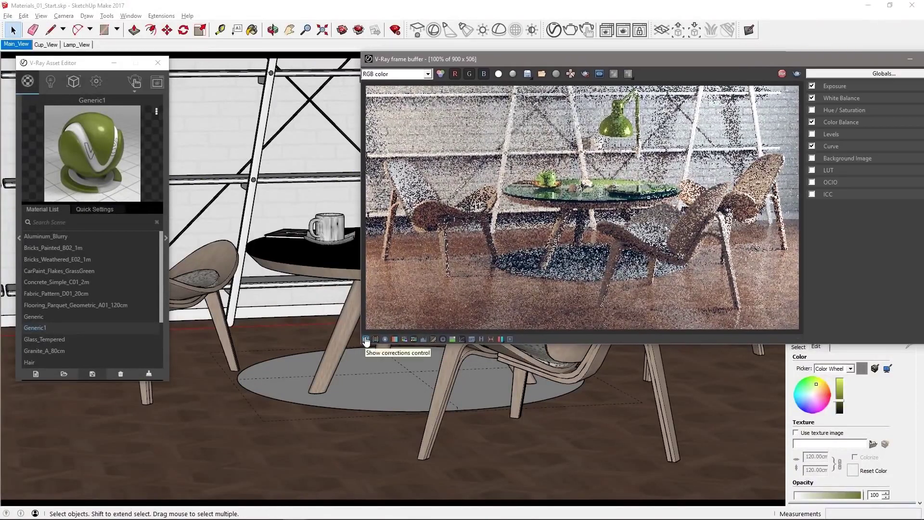
left_click_drag(757, 66, 709, 65)
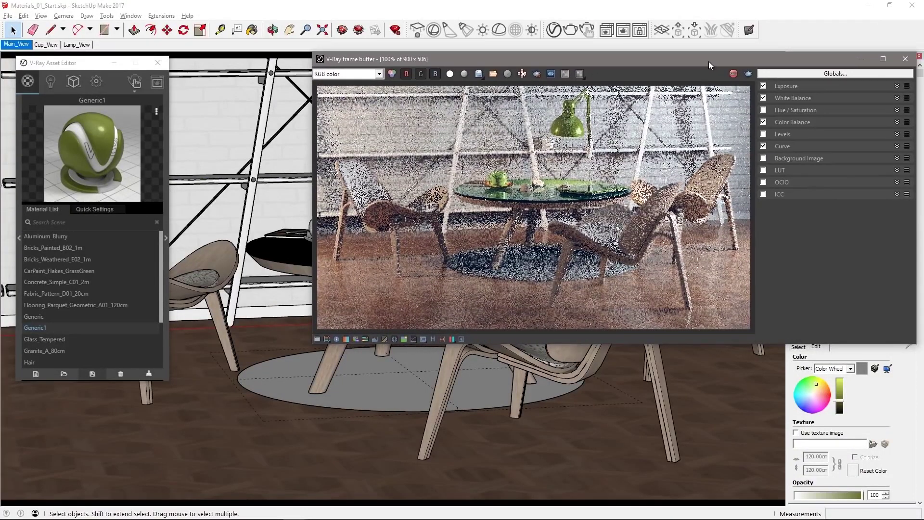
Step: Load global color corrections from CC_02.vccglb and hide the corrections panel
left_click(834, 74)
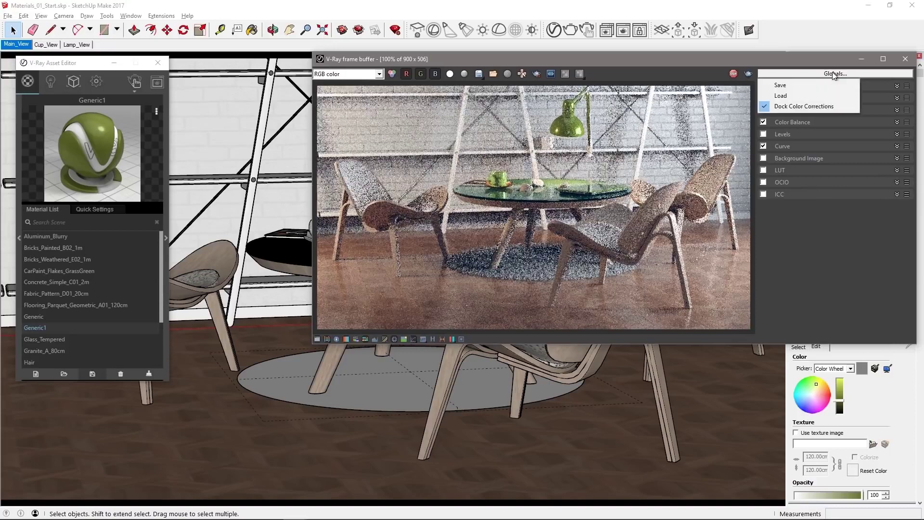
left_click(808, 95)
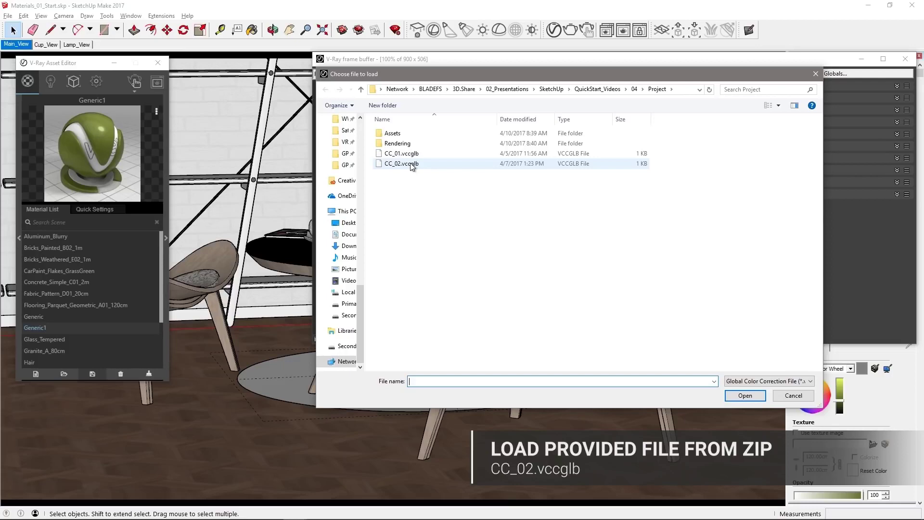
left_click(411, 164)
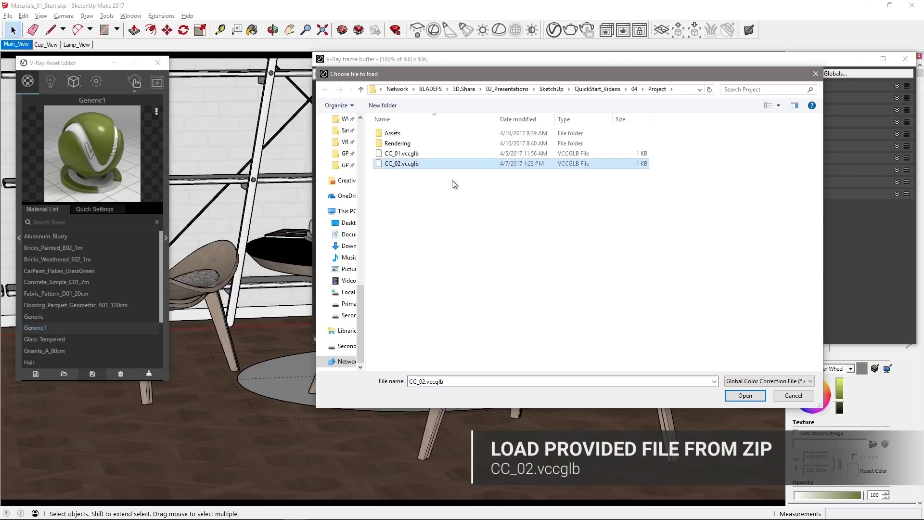
double_click(412, 164)
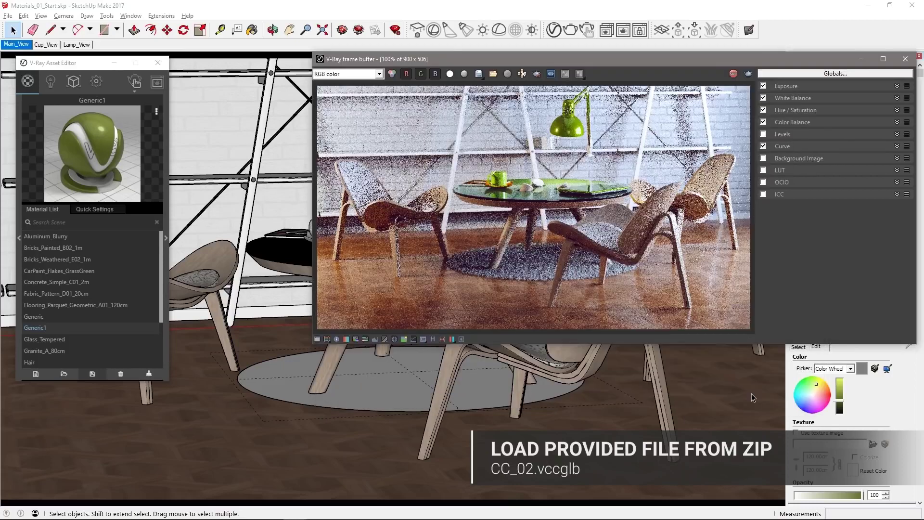
left_click(317, 339)
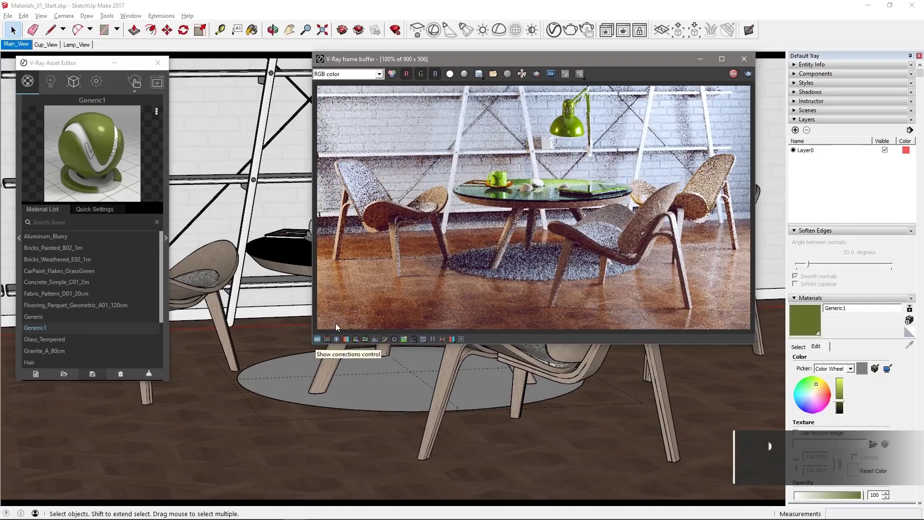
Step: Stop interactive rendering, set image width to 1280 (720 high), and start the final render
left_click(733, 74)
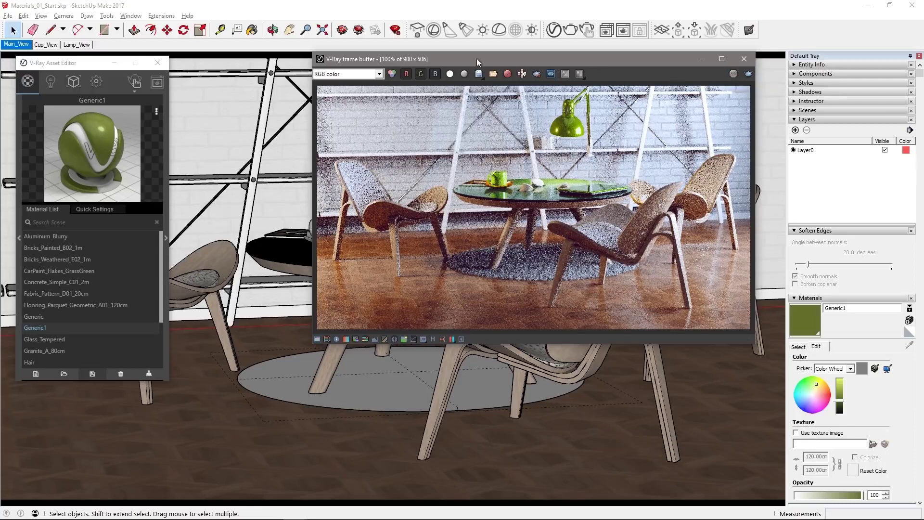
left_click(96, 81)
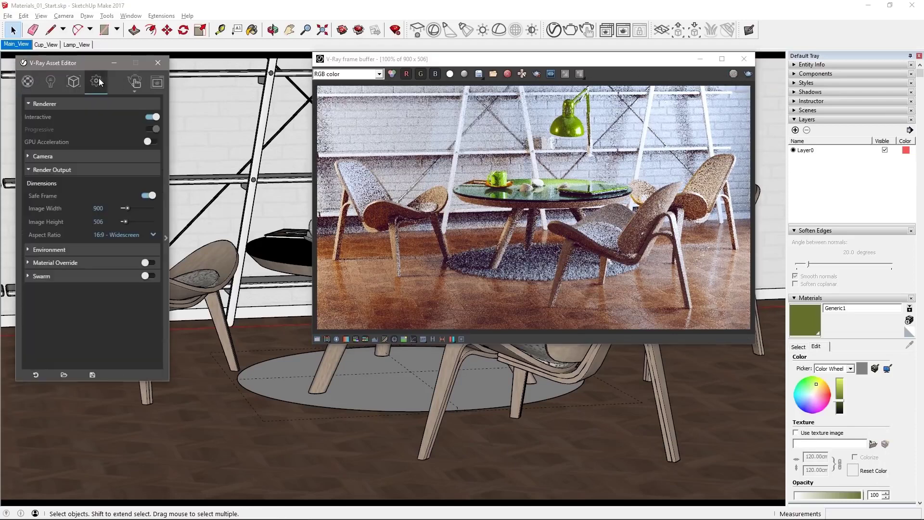
left_click(150, 118)
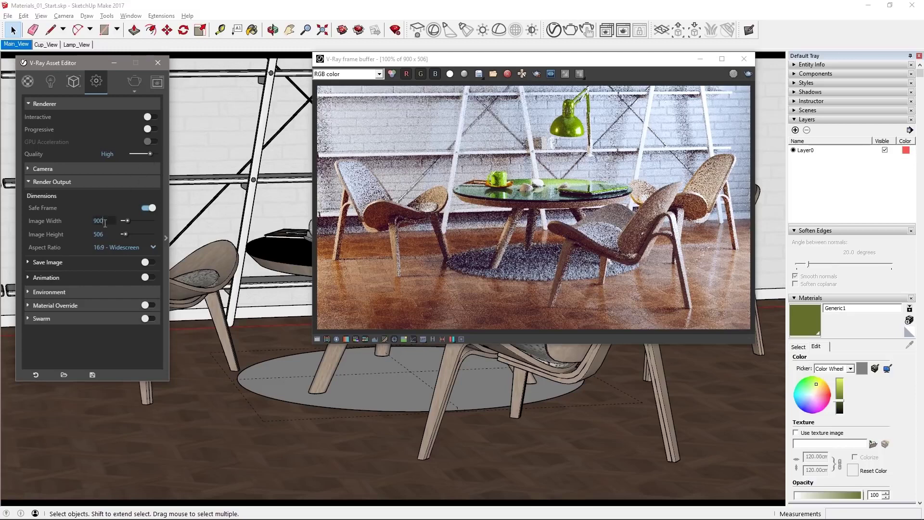
type("1280")
key("Return")
left_click(140, 82)
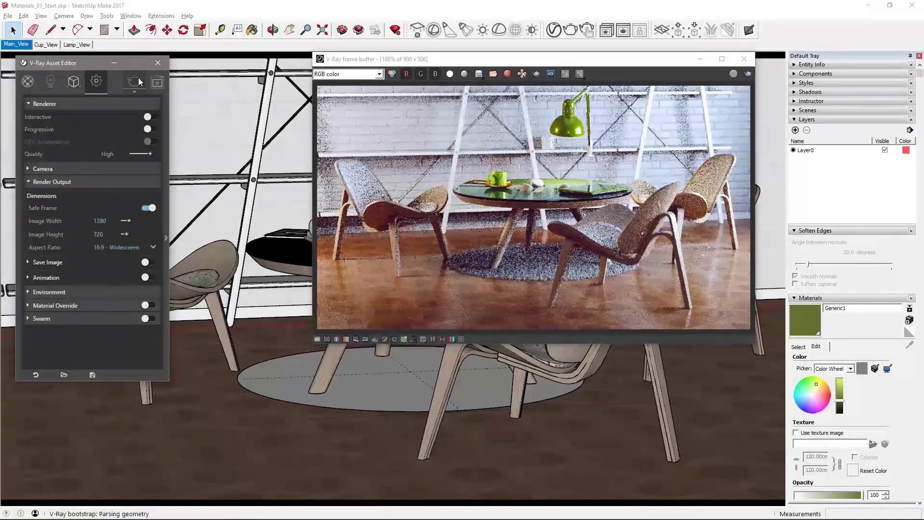